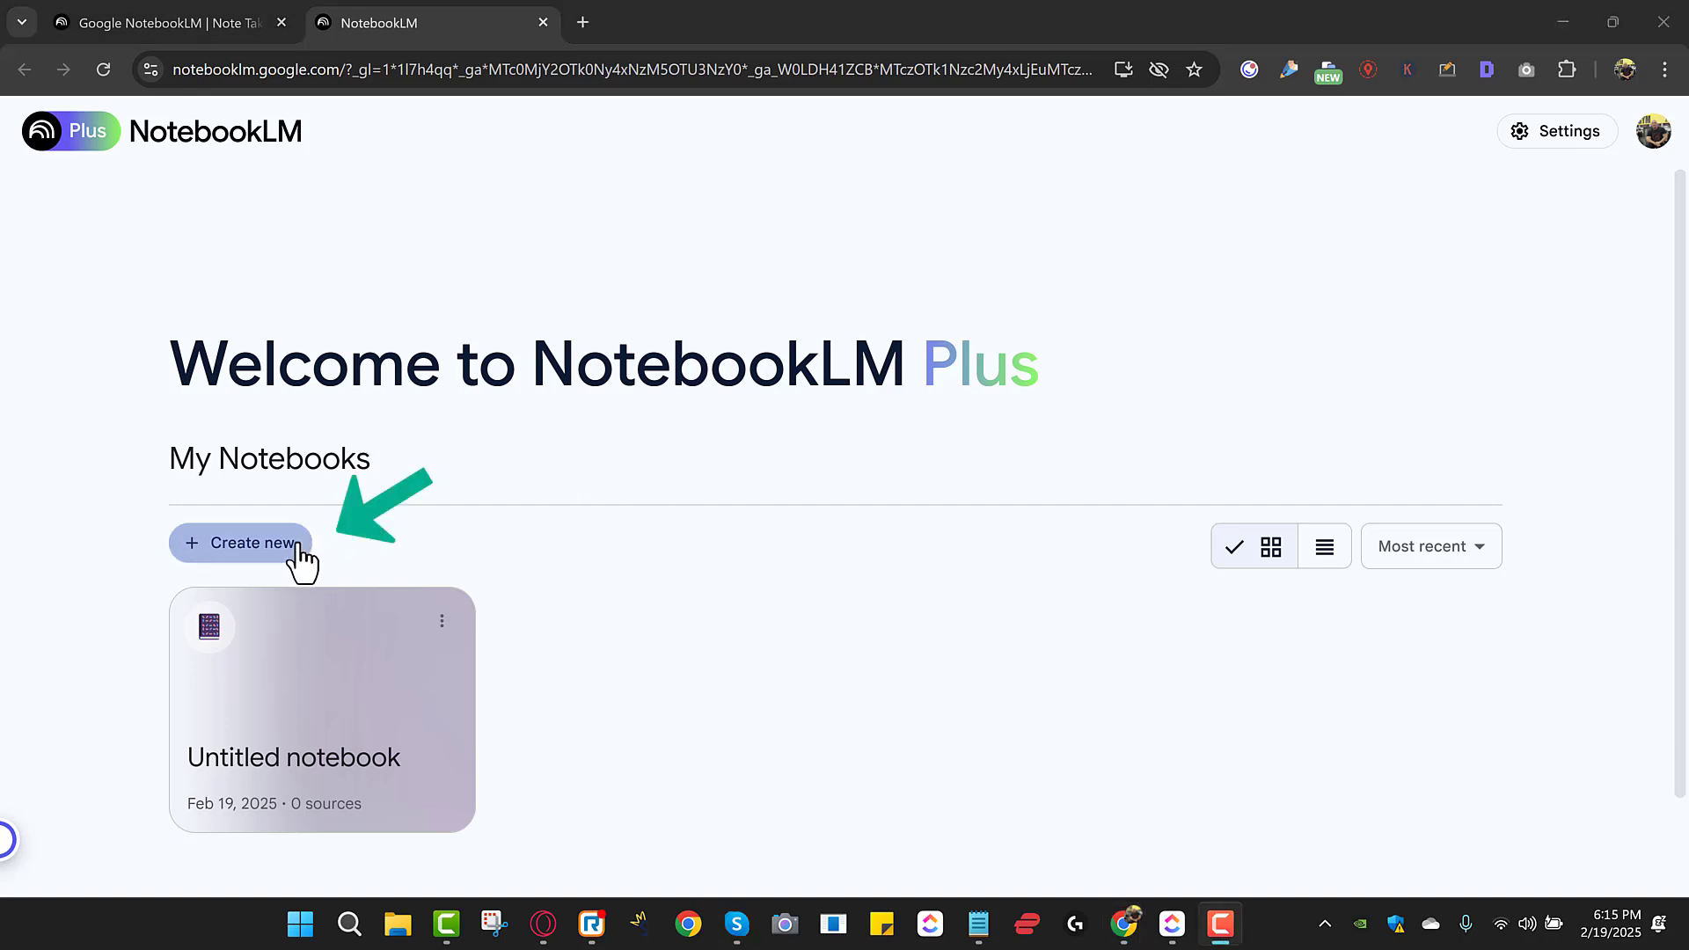
- Create a new empty Untitled notebook in NotebookLM
click(298, 547)
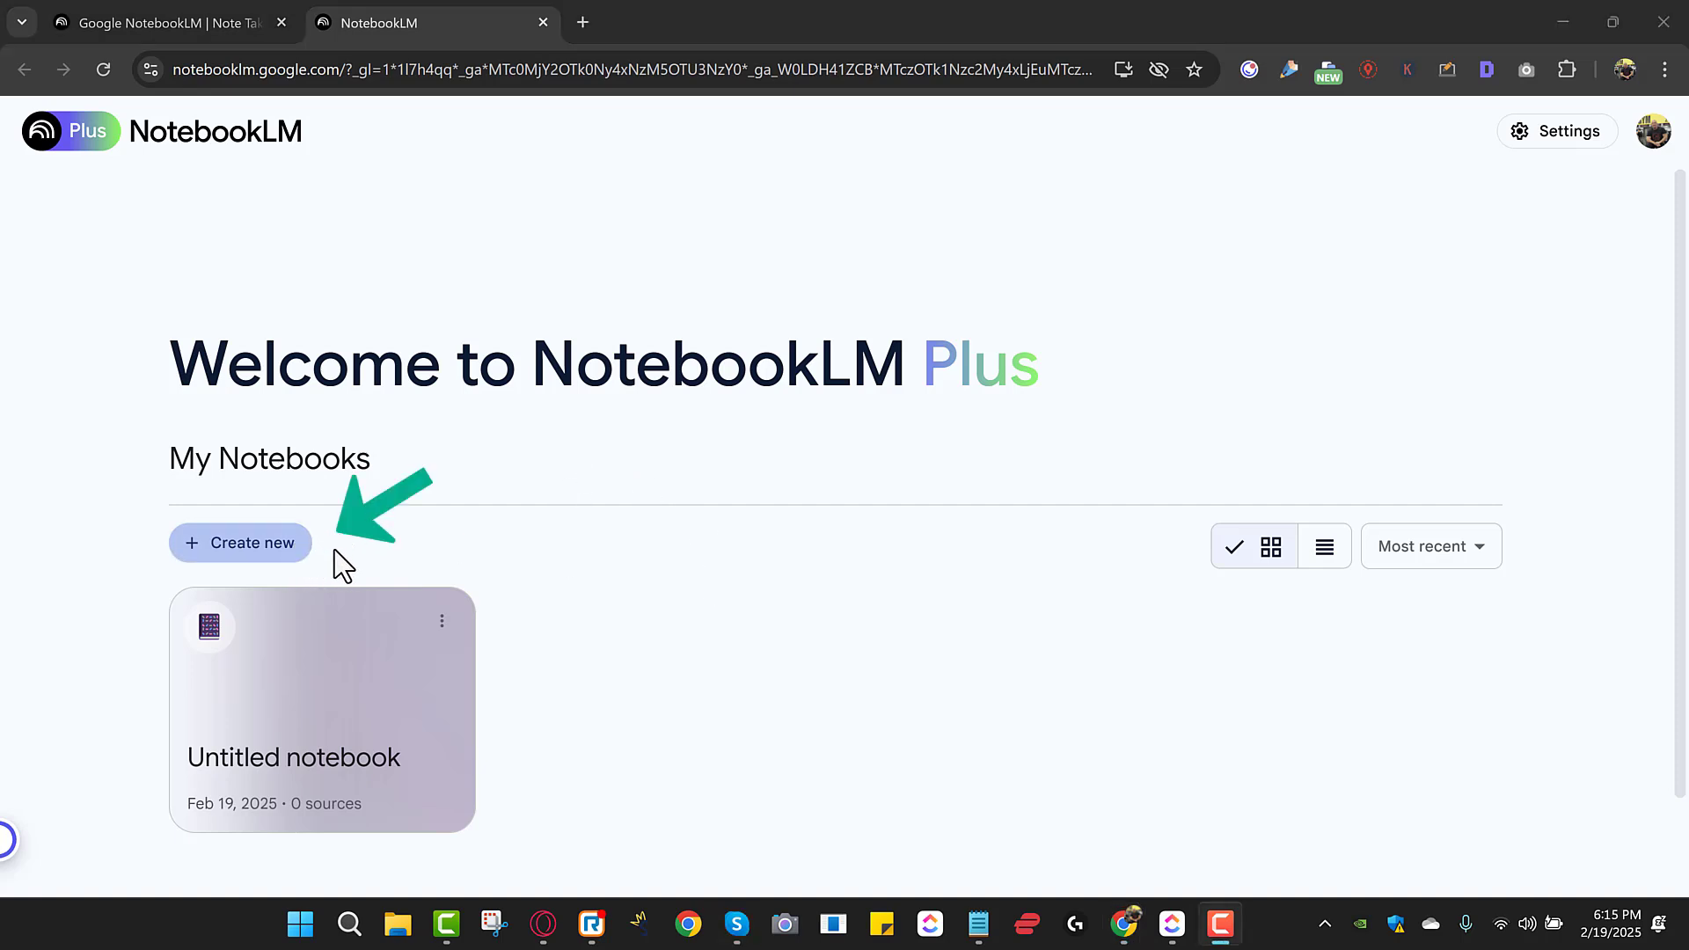
click(278, 547)
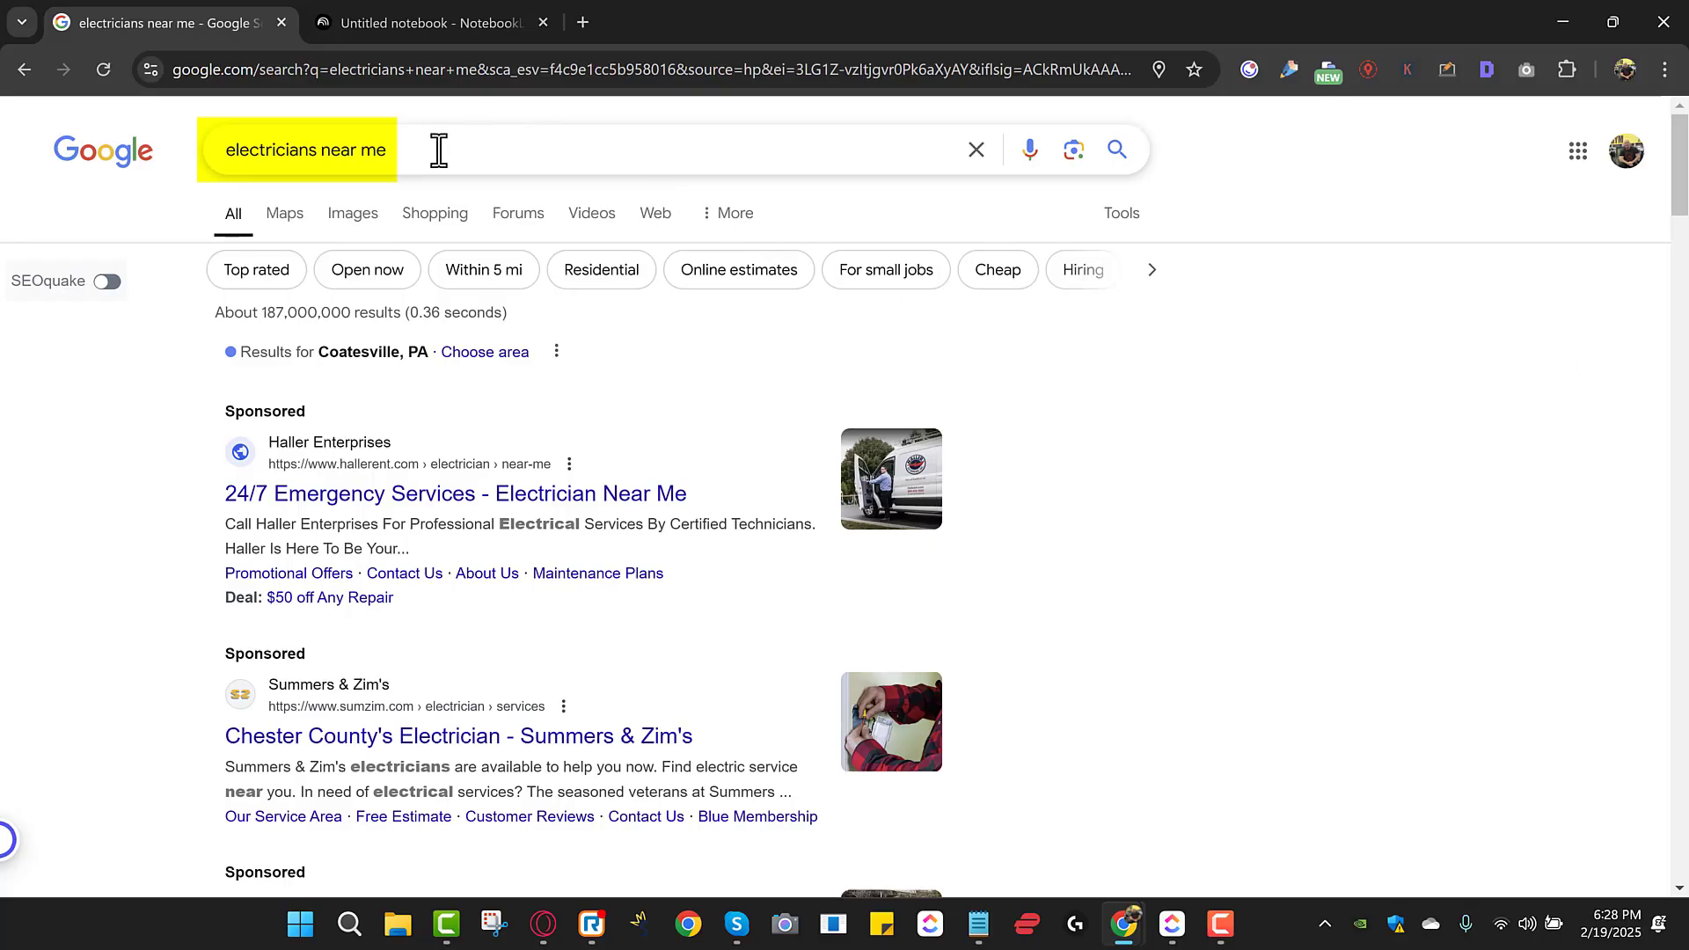
- Expand the electricians-near-me results to More businesses, open Miller Electric's listing and visit its website
drag(1676, 216, 1680, 324)
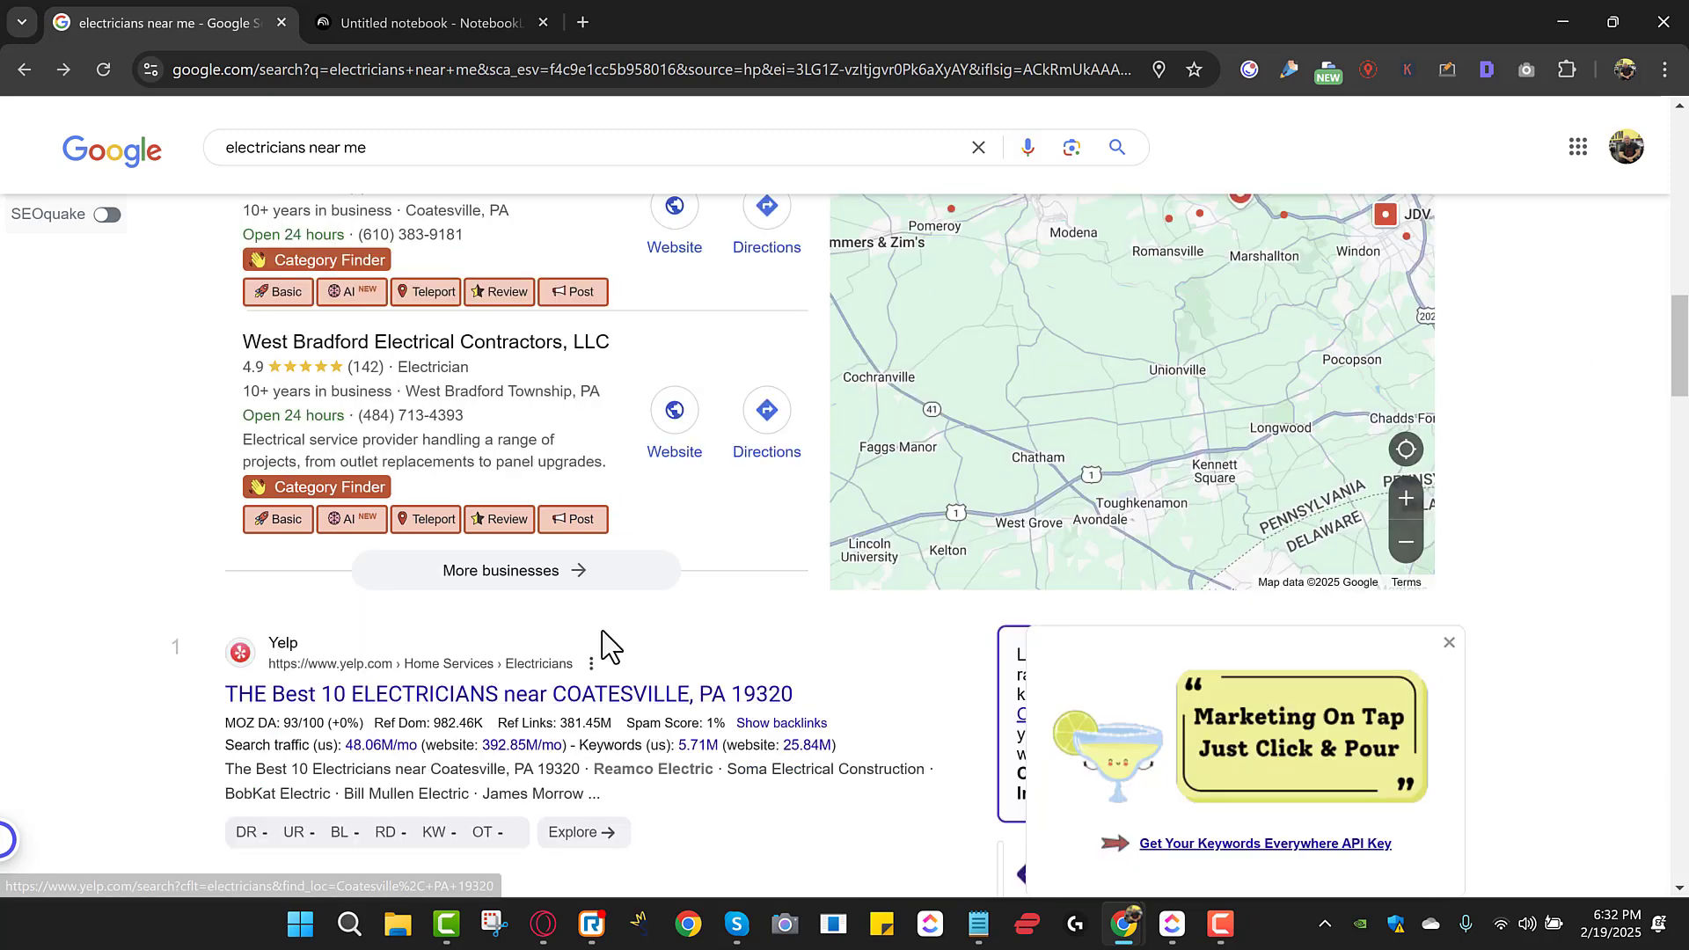
click(554, 590)
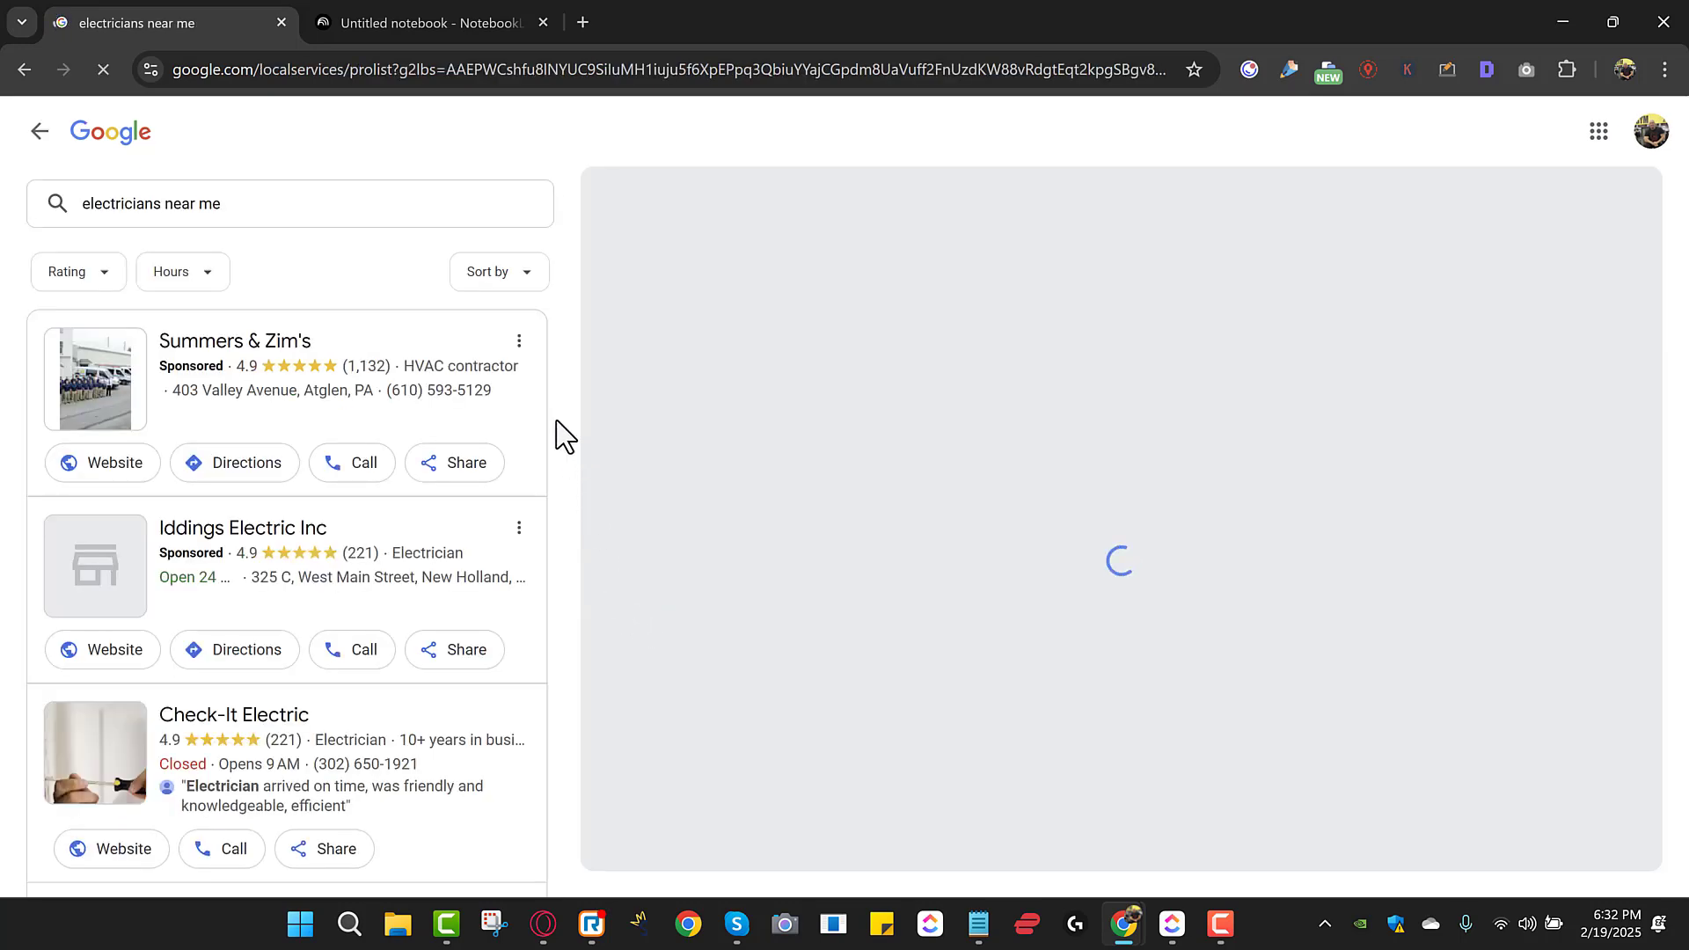
scroll(539, 563, down, 15)
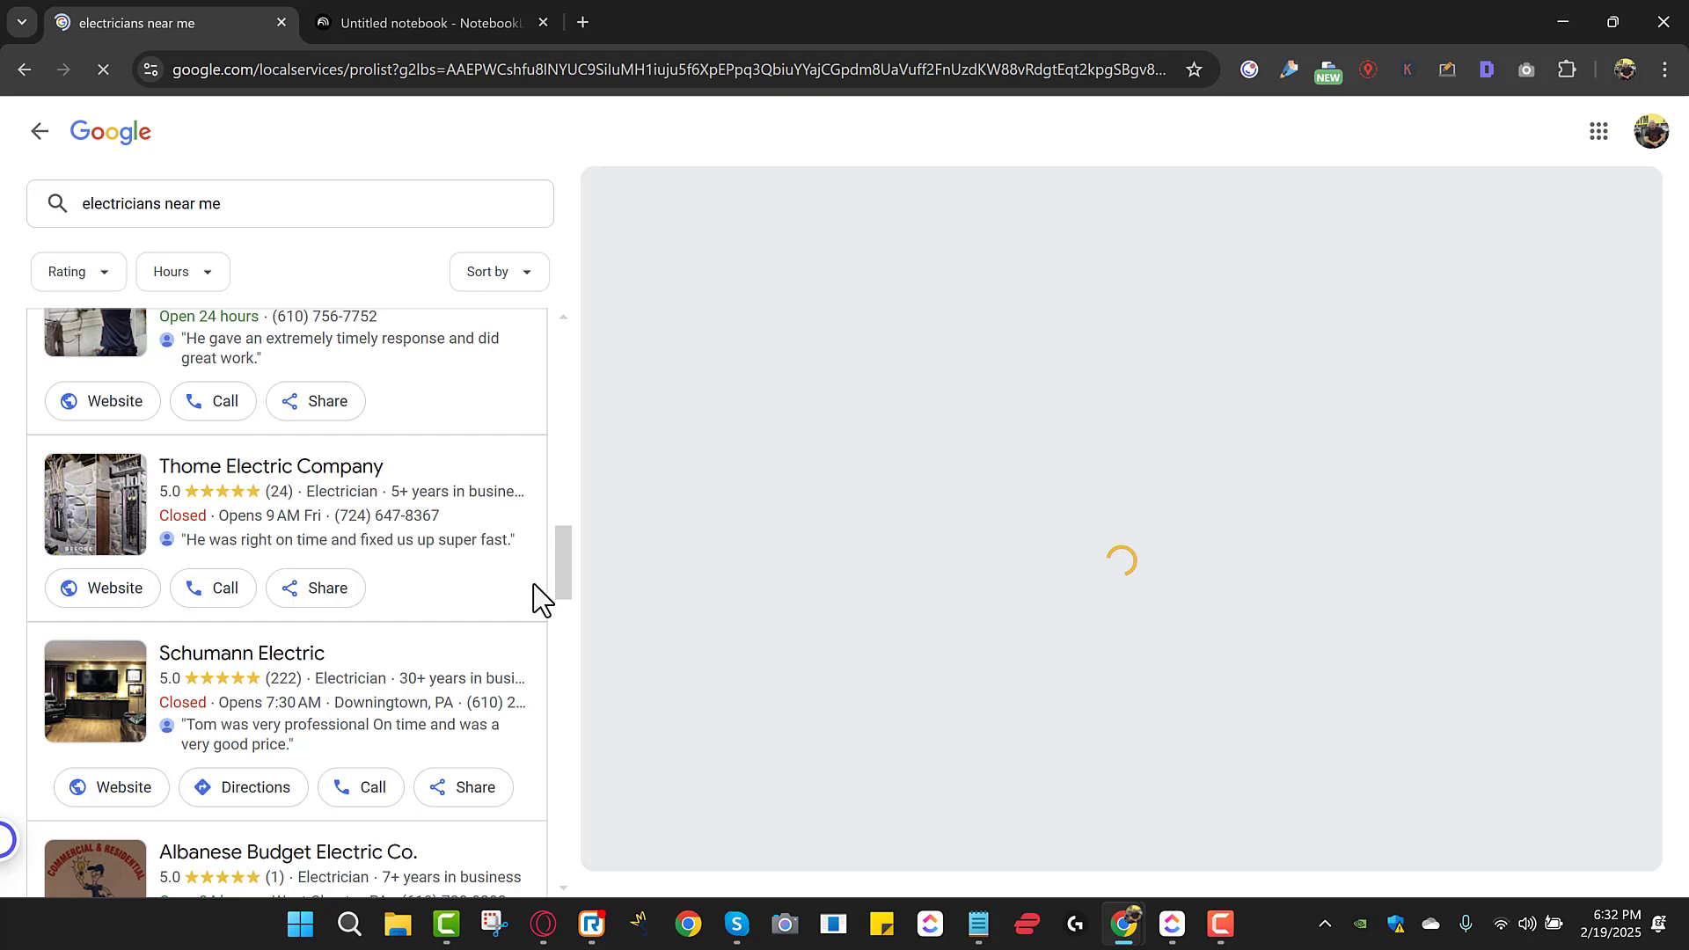
scroll(522, 668, down, 7)
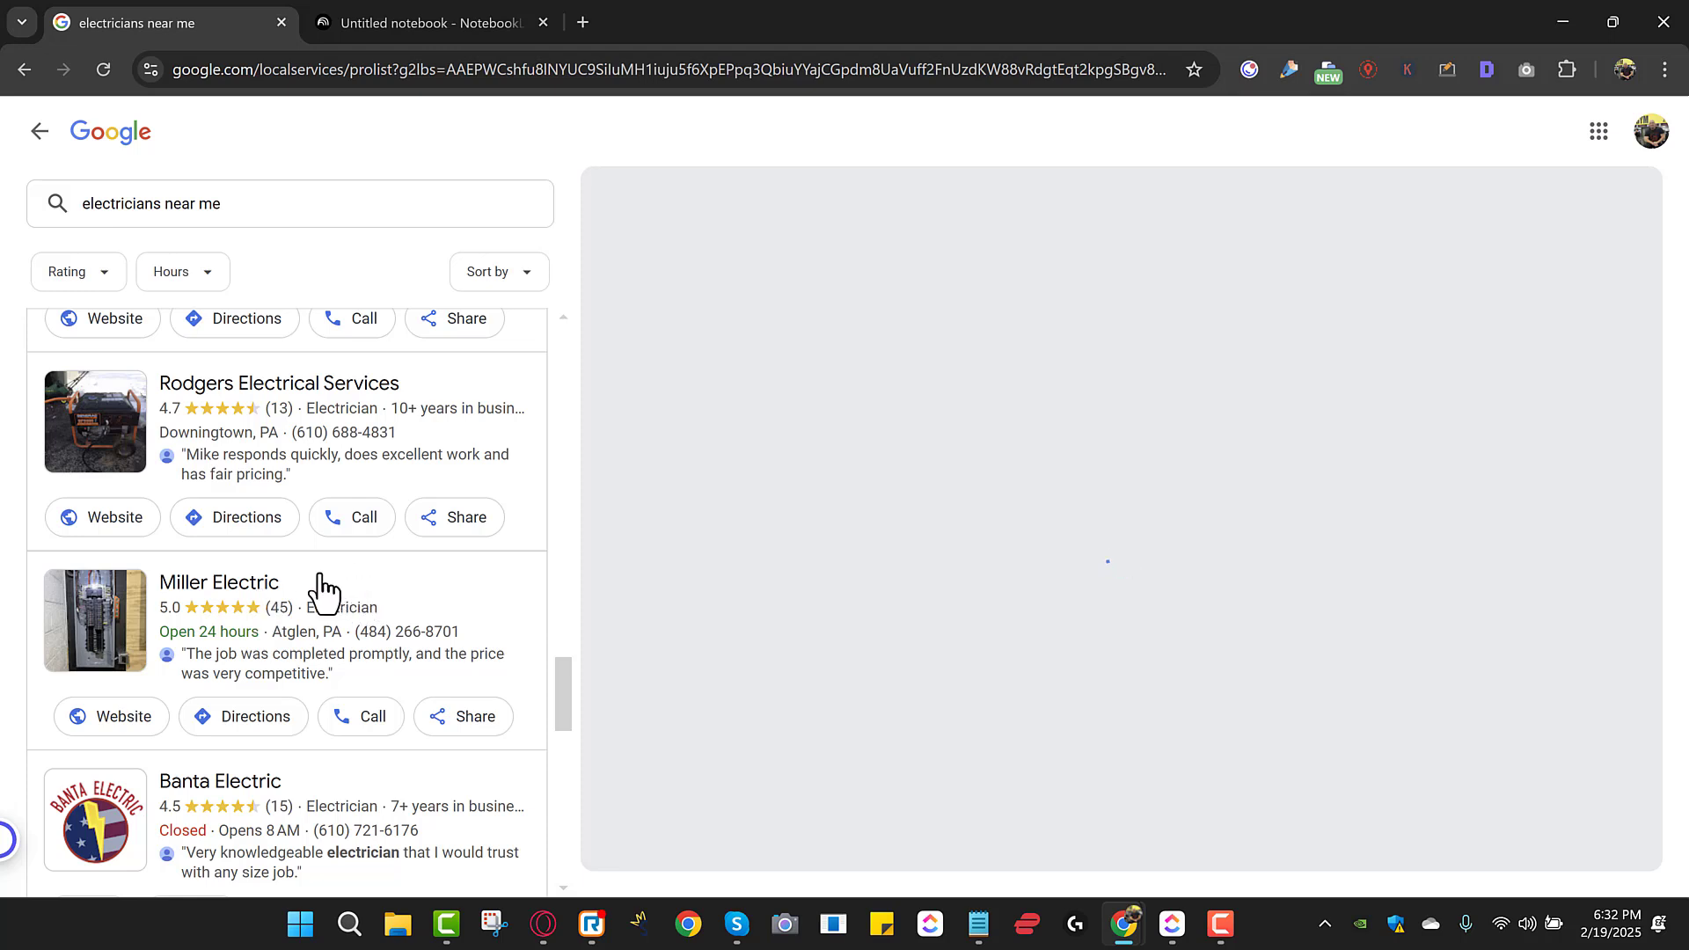
click(254, 601)
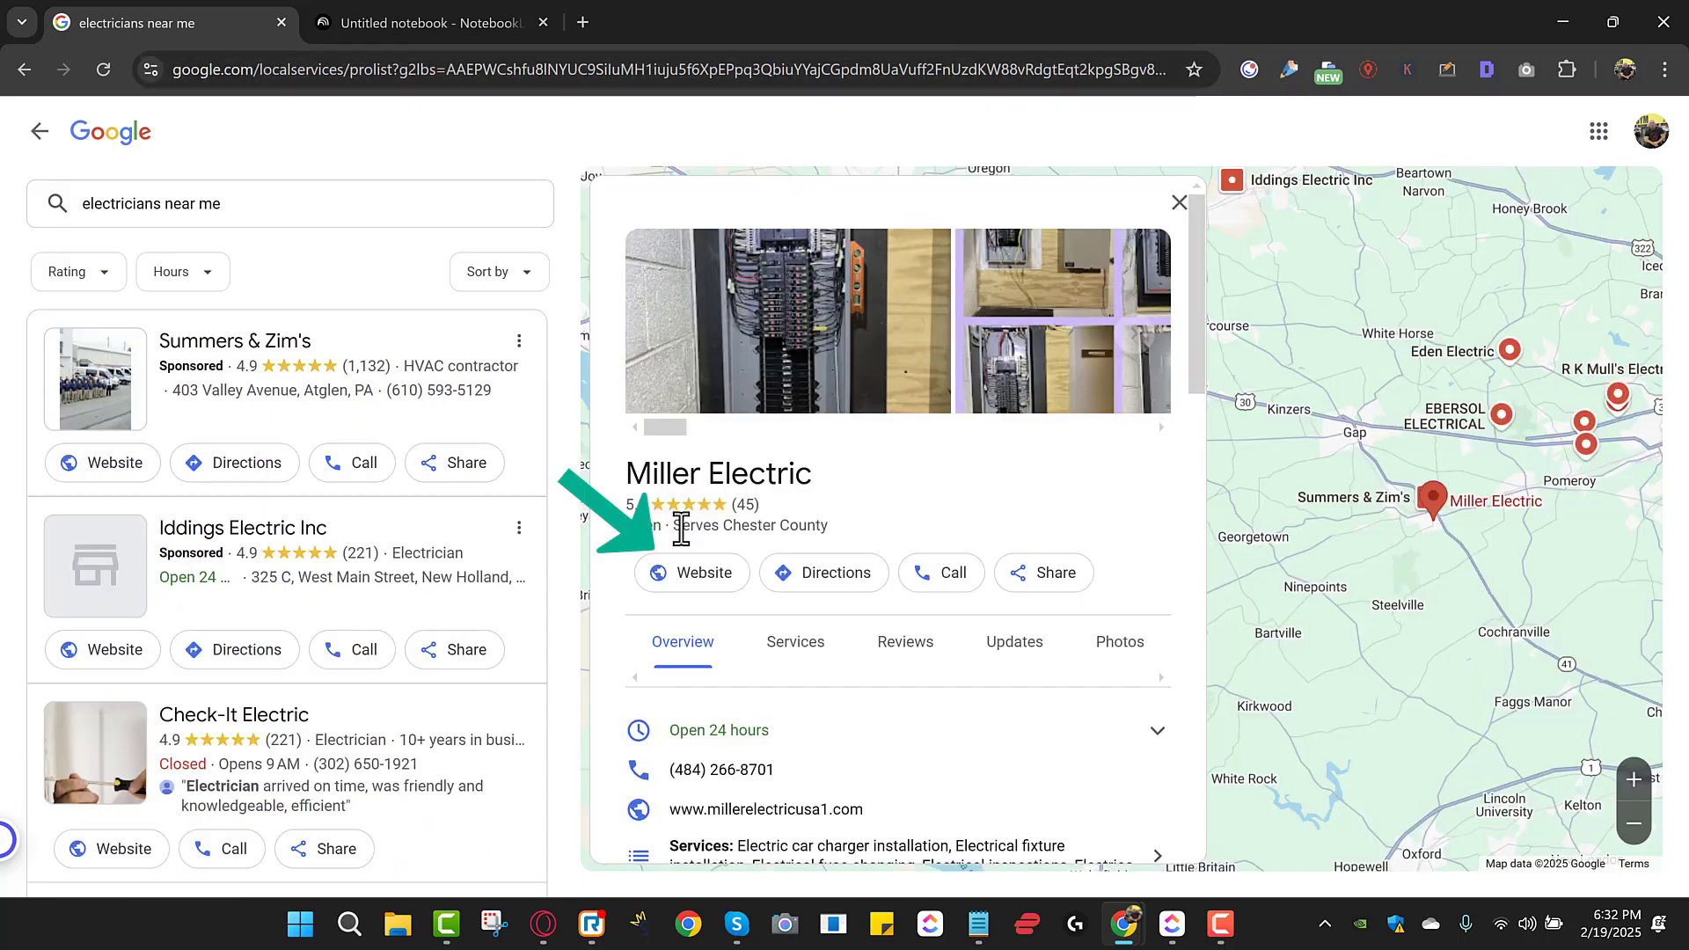
click(702, 577)
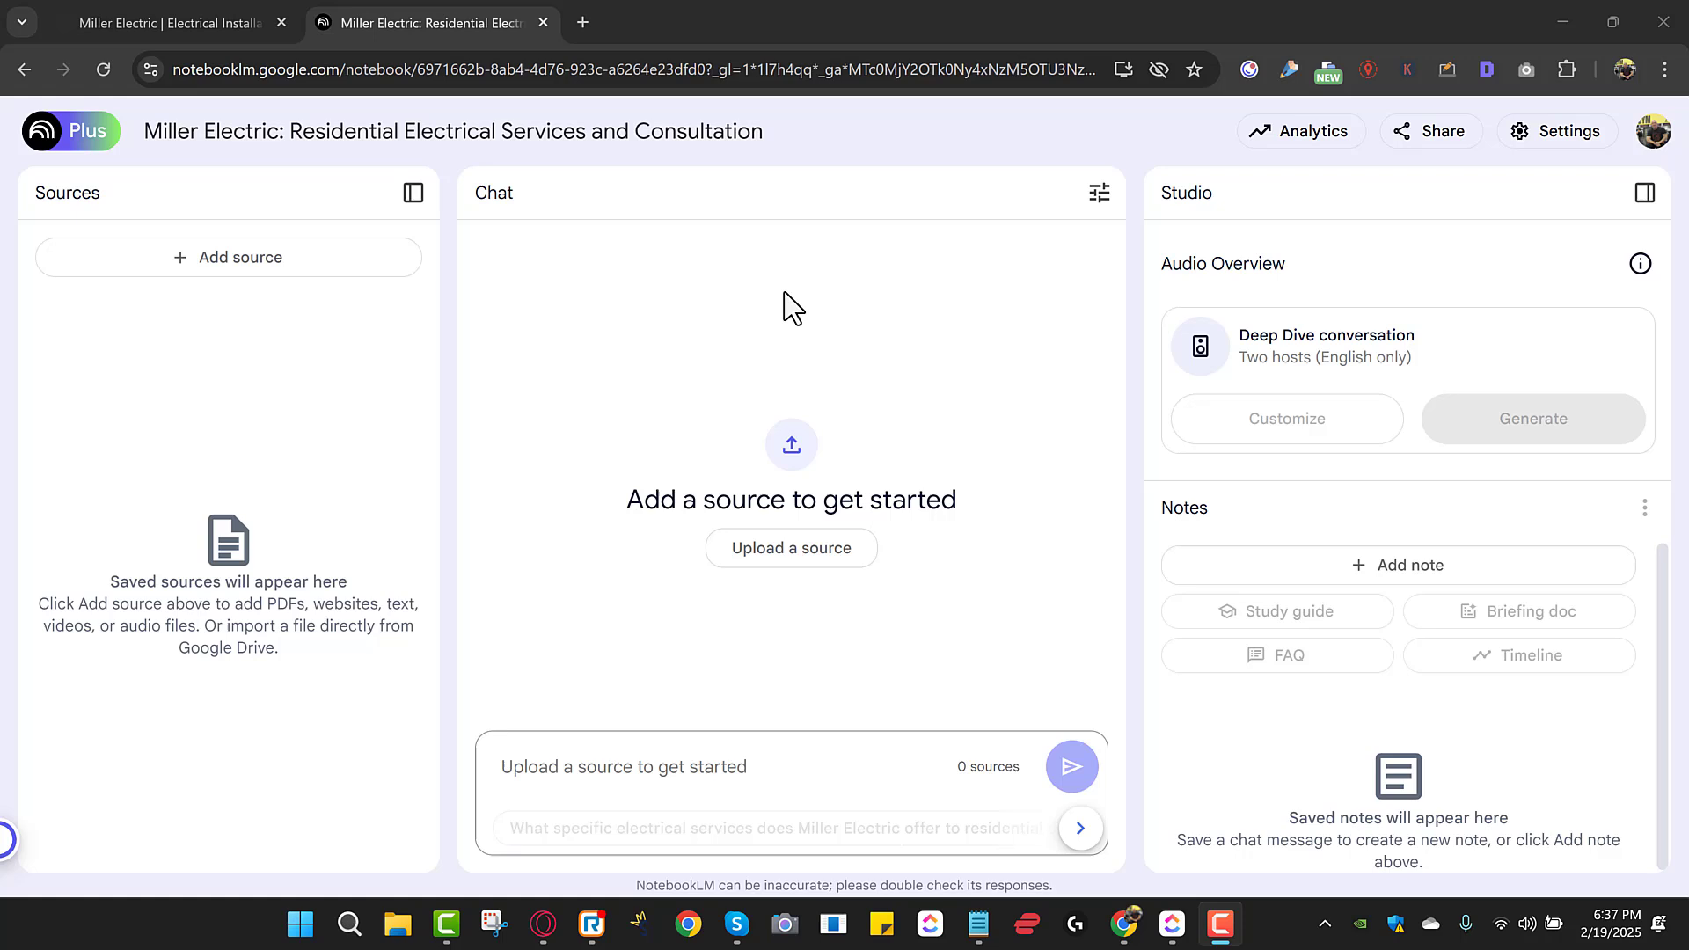
- Add the copied millerelectricusa1.com URL to the notebook as a Website source
click(264, 264)
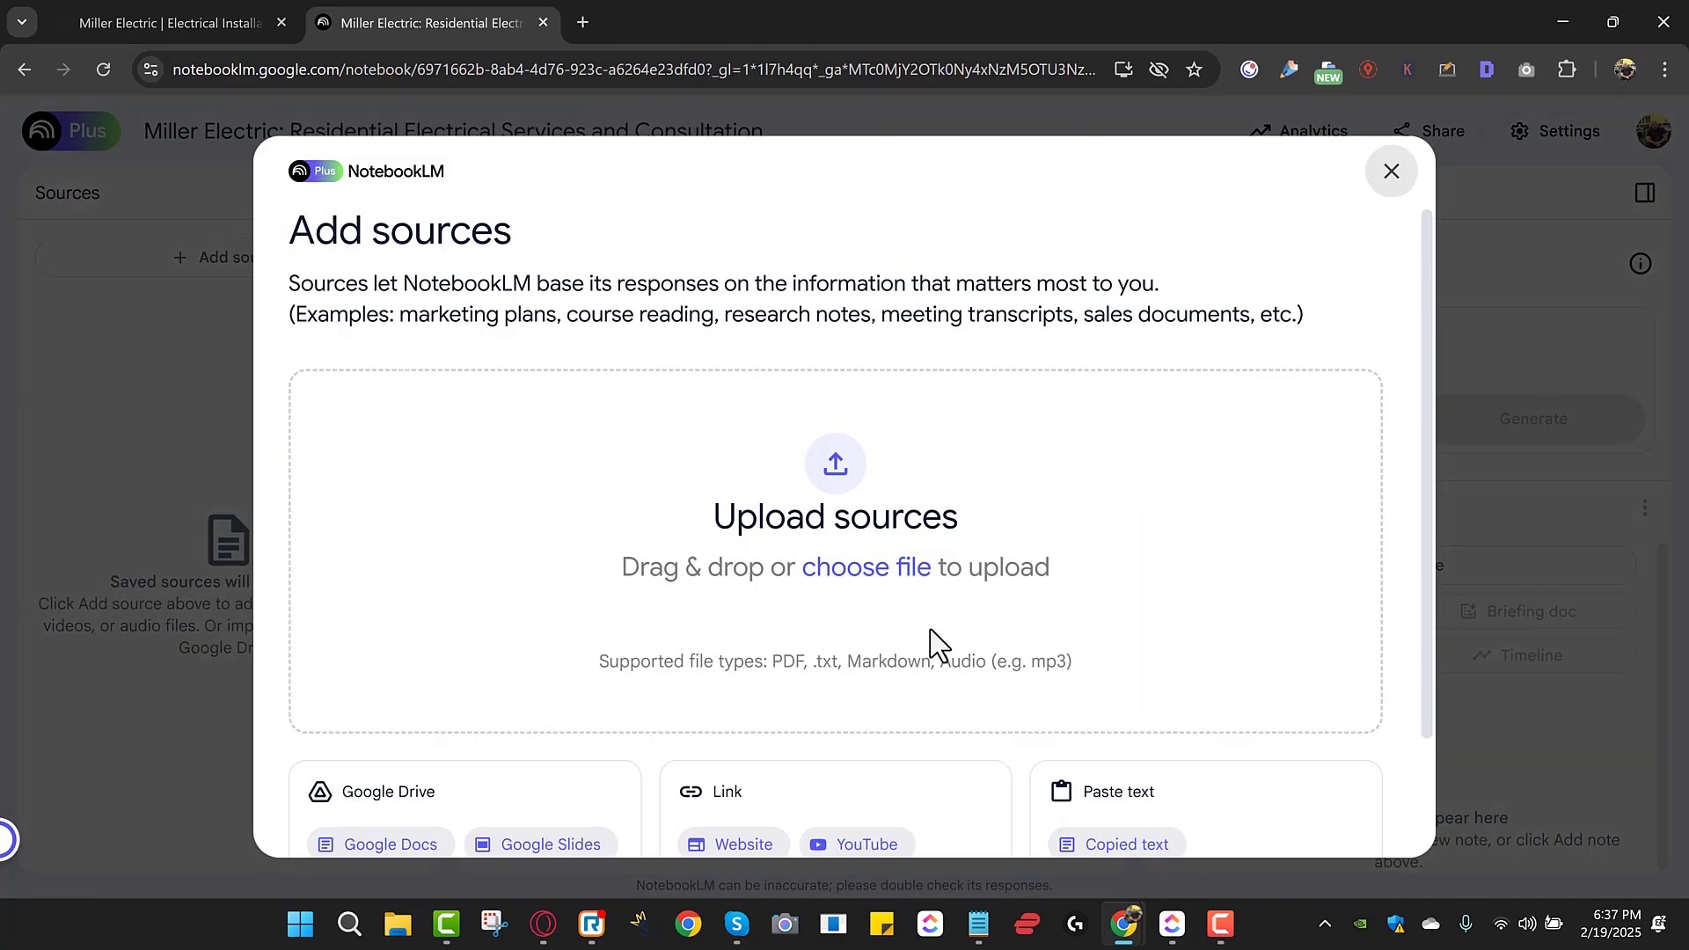
scroll(931, 635, down, 2)
scroll(932, 634, down, 1)
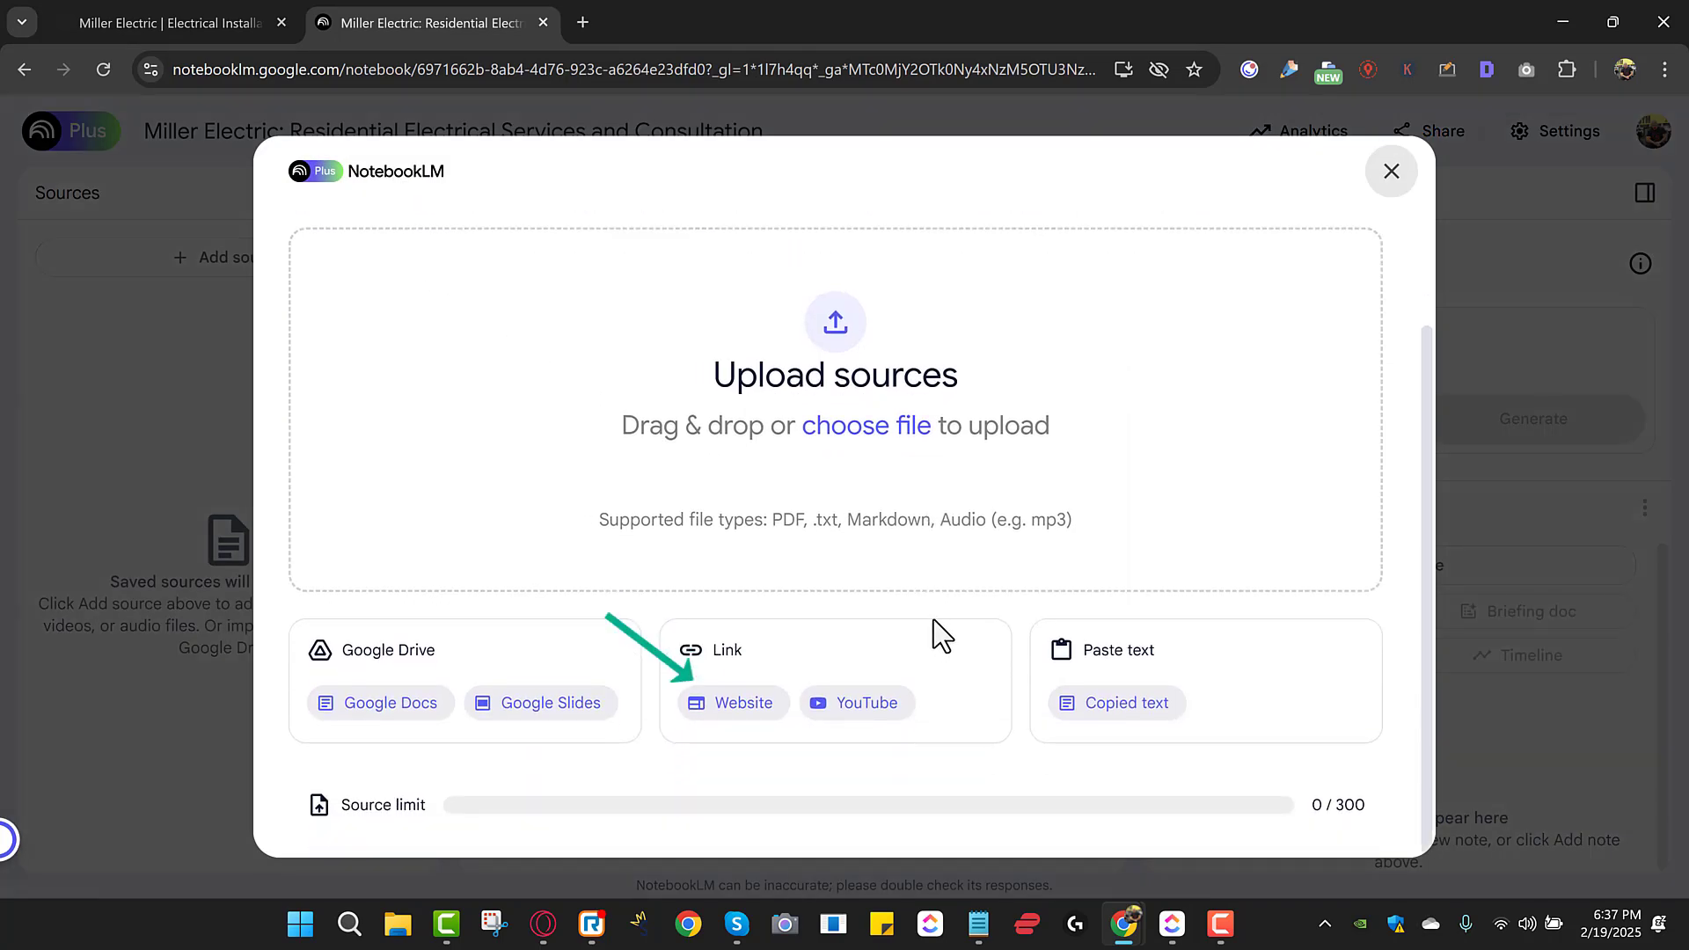
click(741, 711)
click(470, 388)
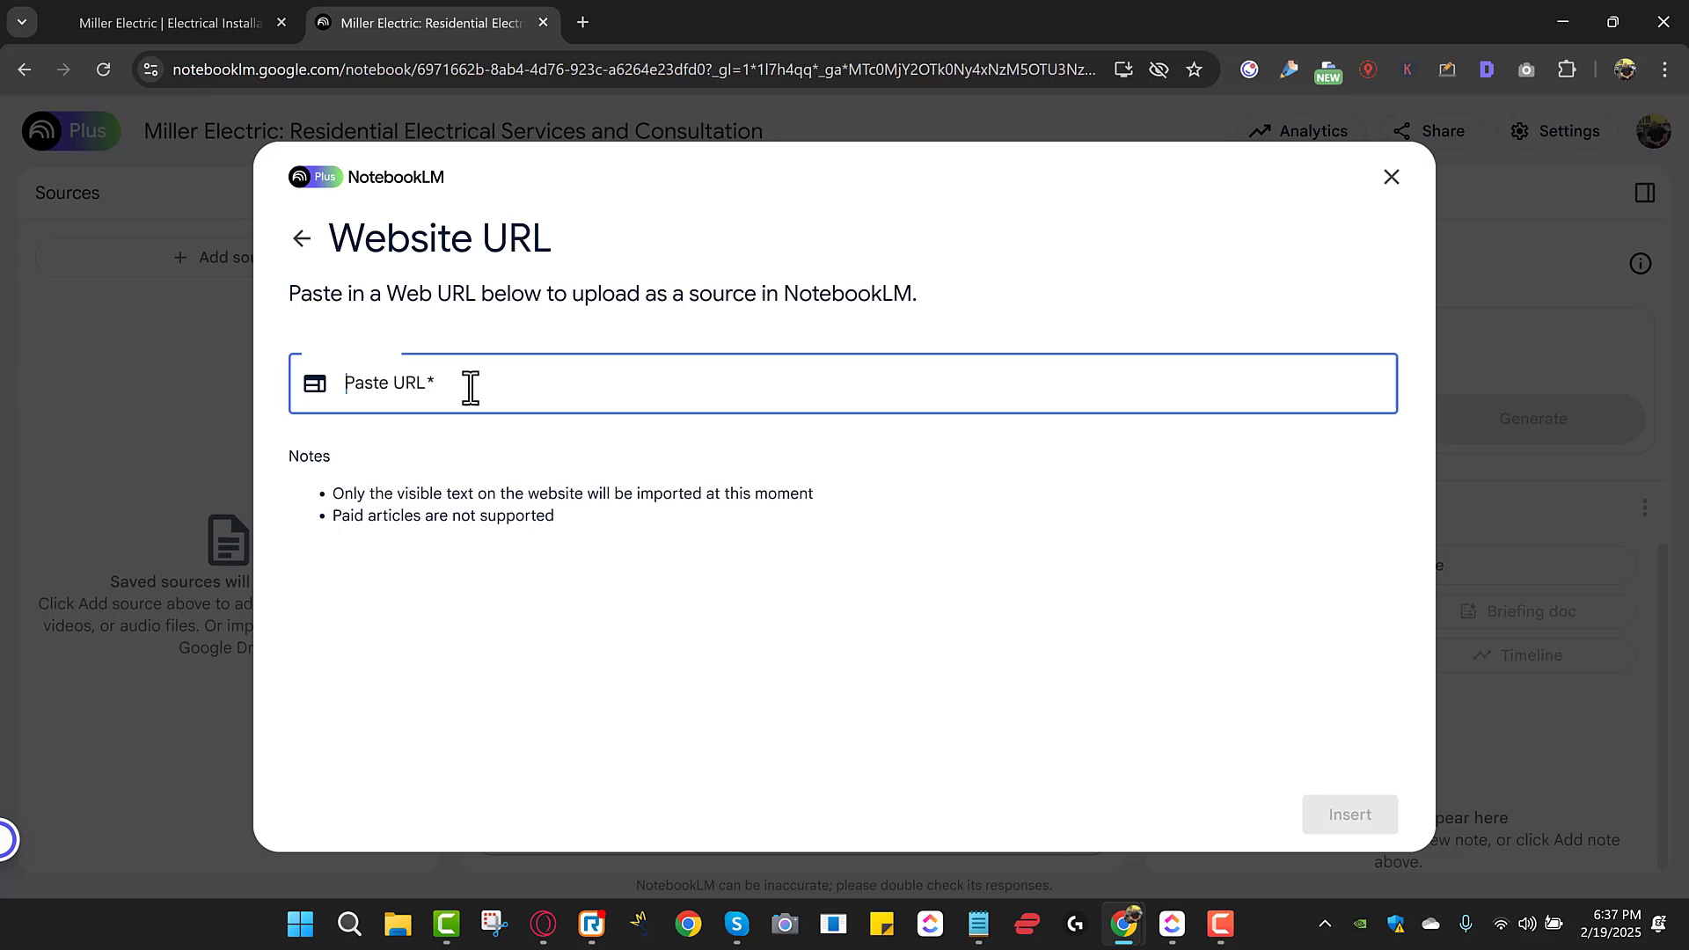
right_click(471, 388)
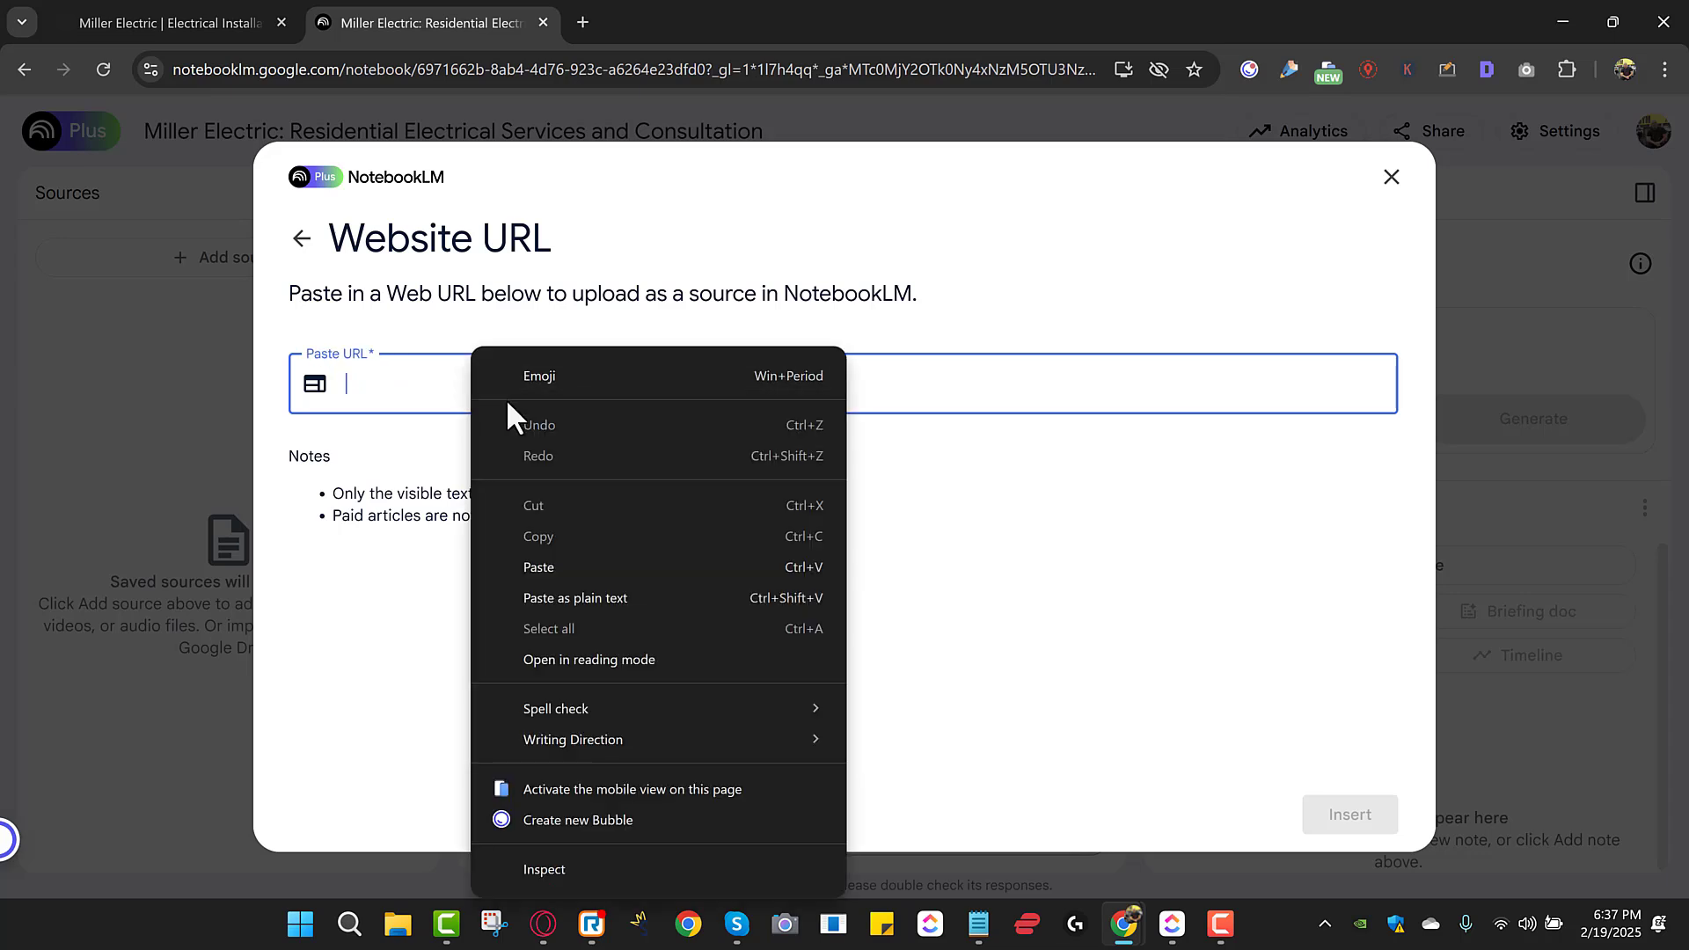
click(554, 562)
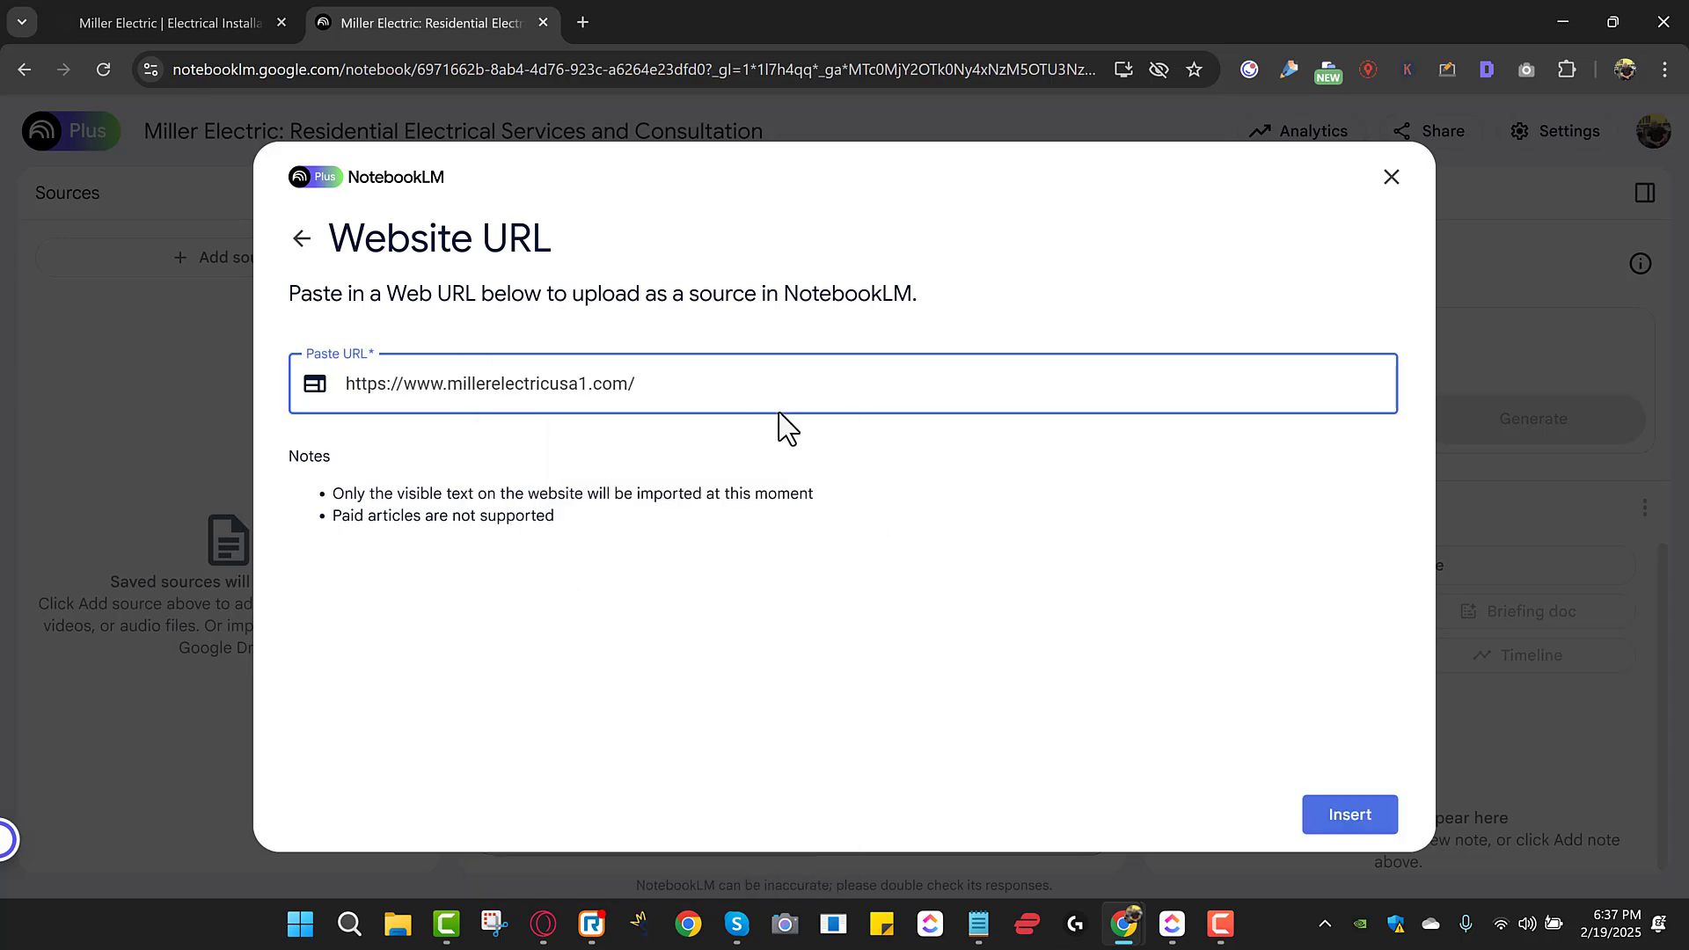
click(1334, 816)
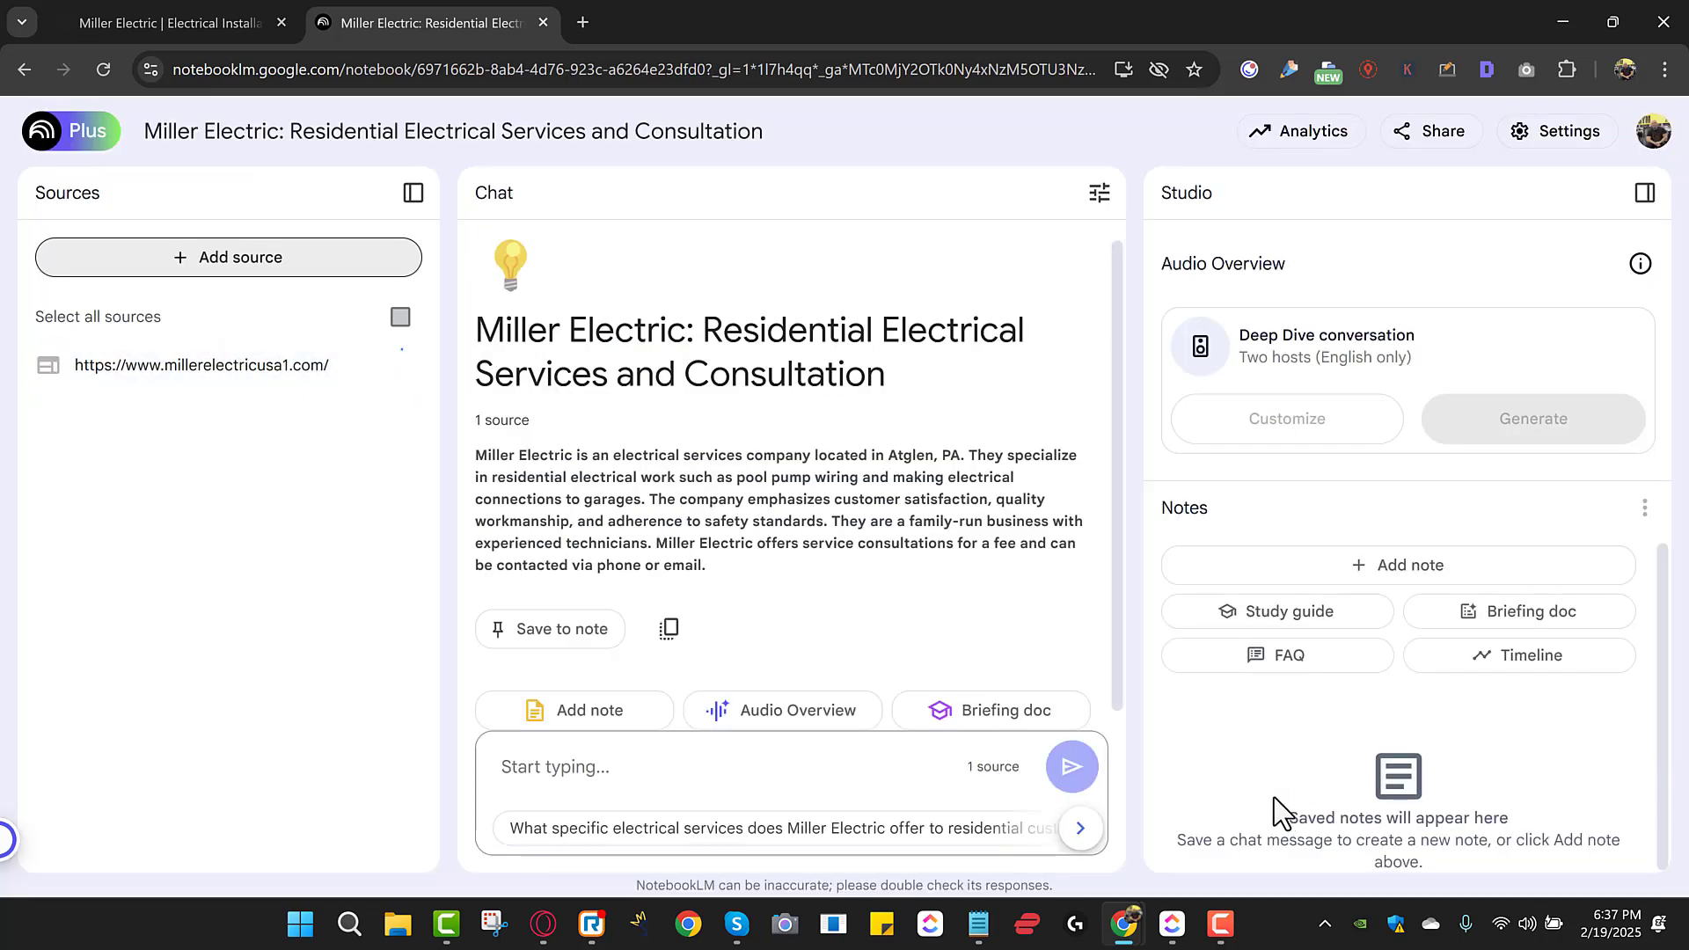
- Paste the prepared website and Google Business Profile SEO gap-analysis prompt into the notebook chat
click(688, 779)
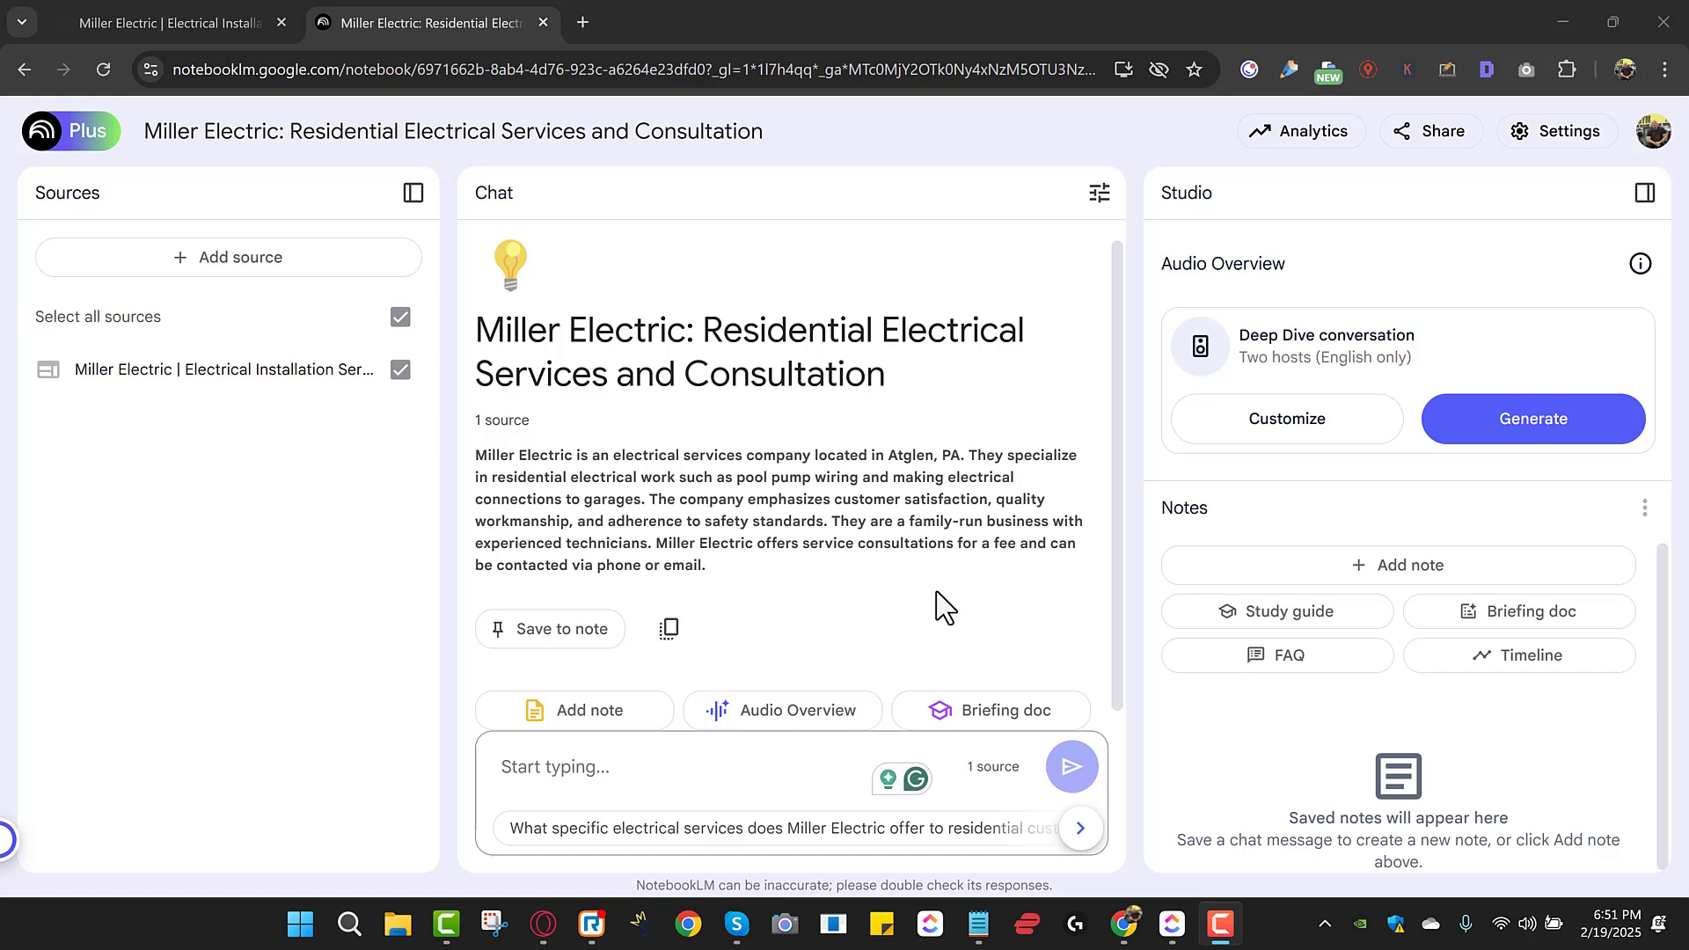
click(694, 771)
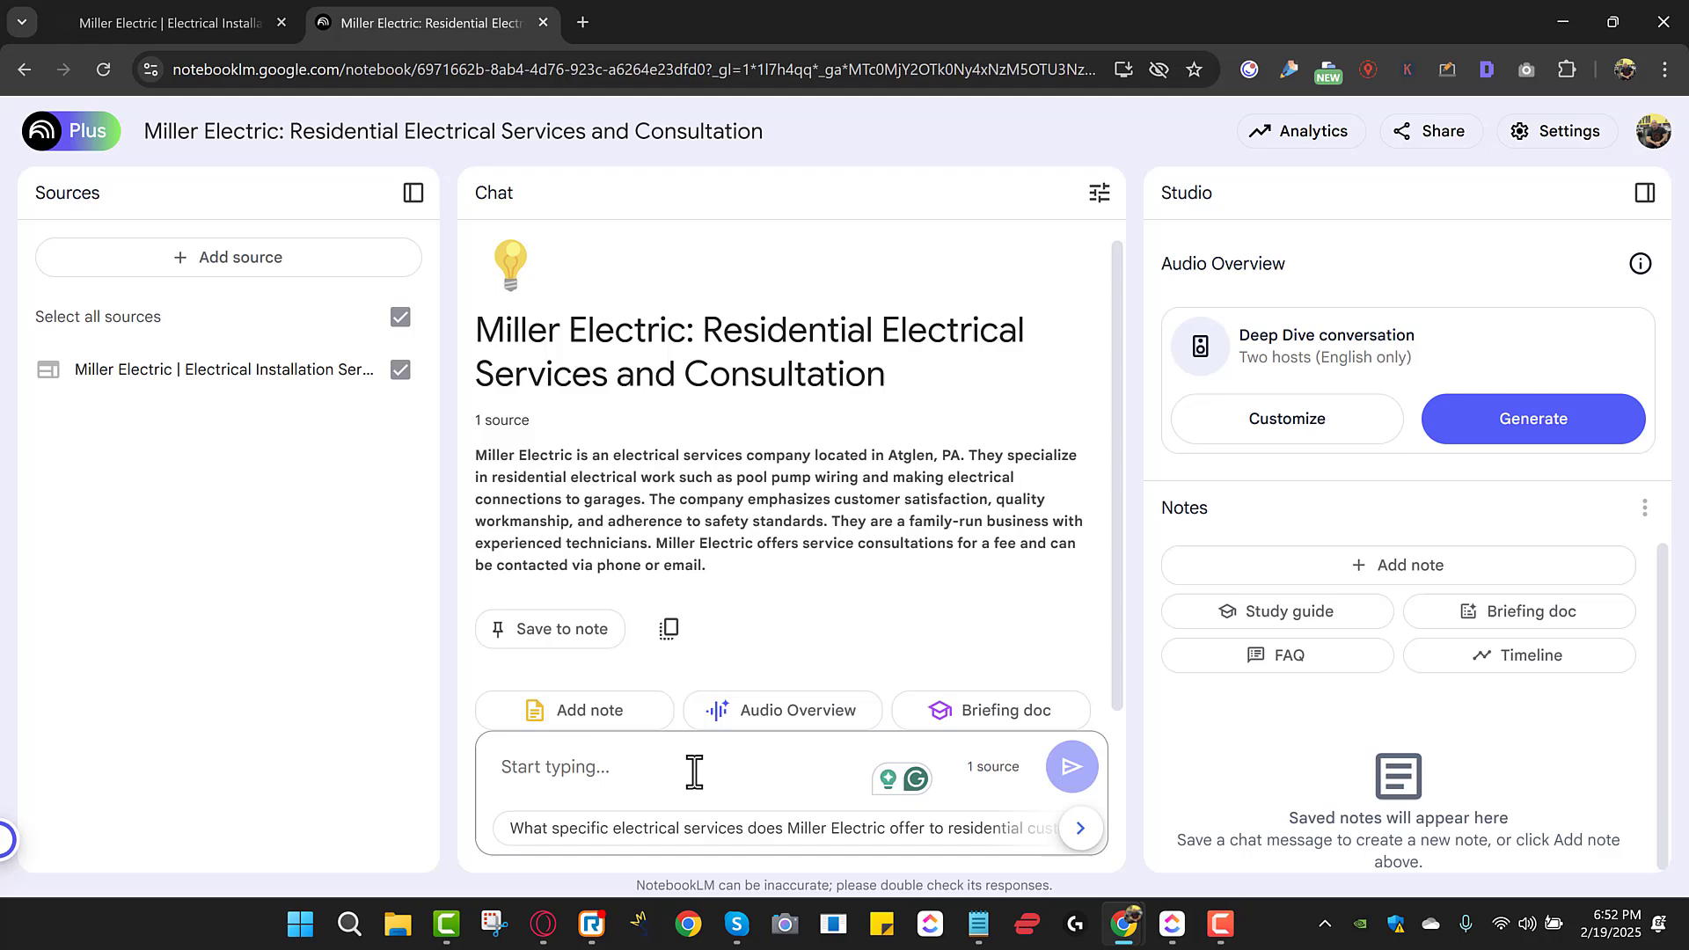
key(ctrl+v)
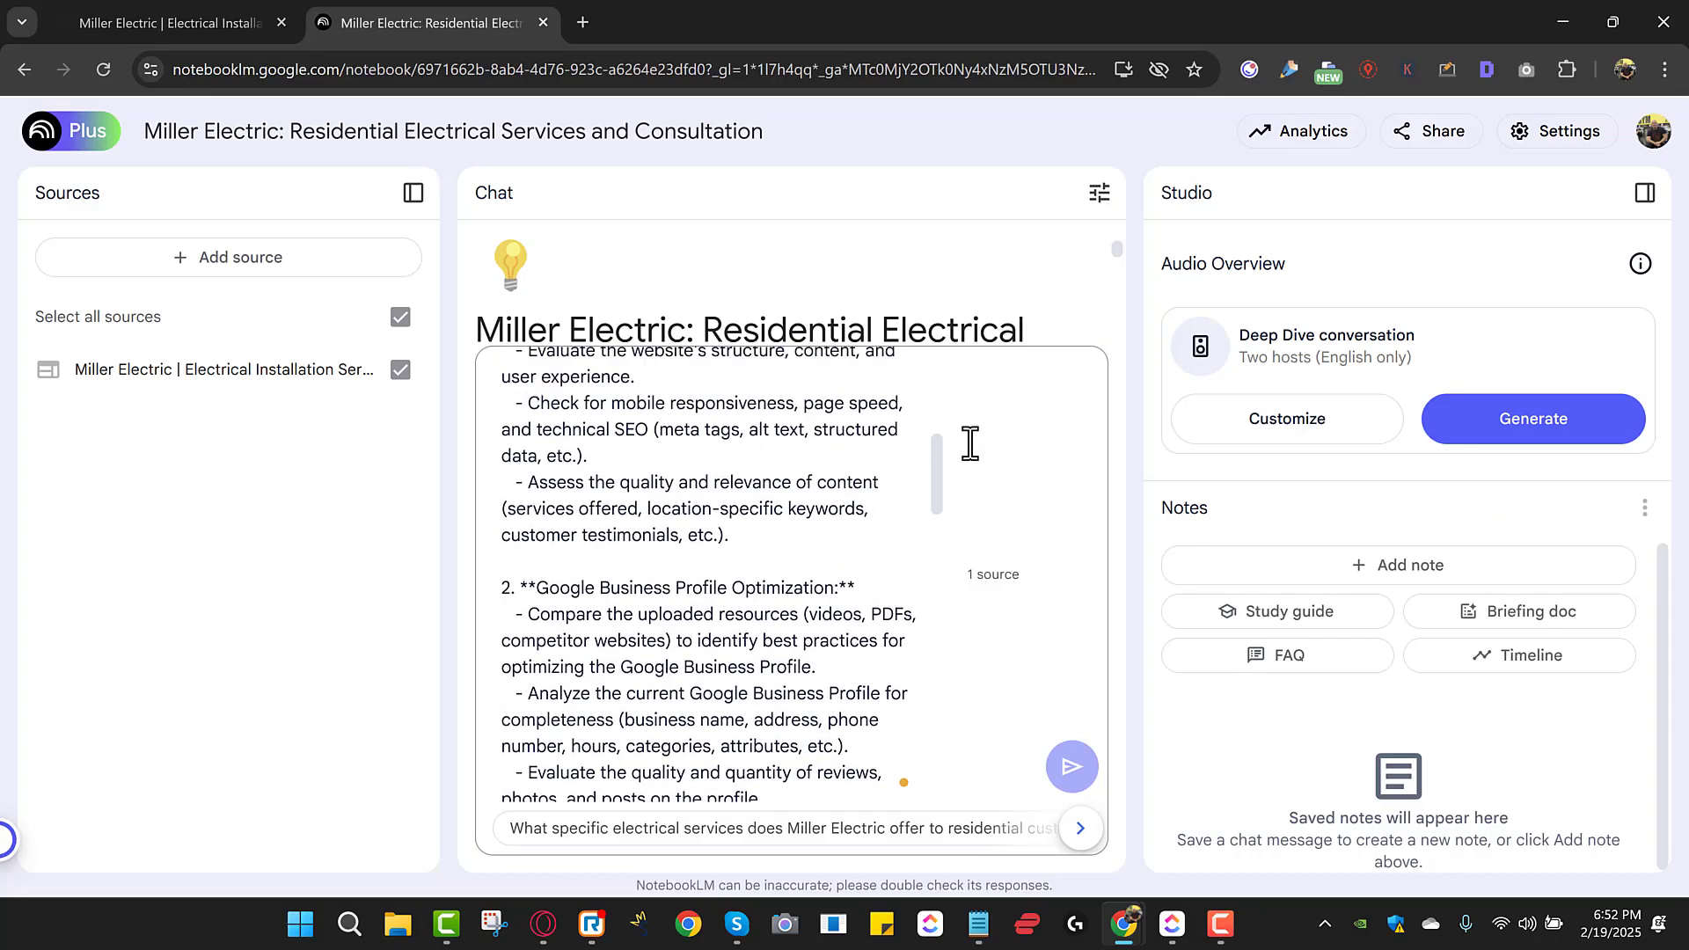
scroll(968, 445, up, 3)
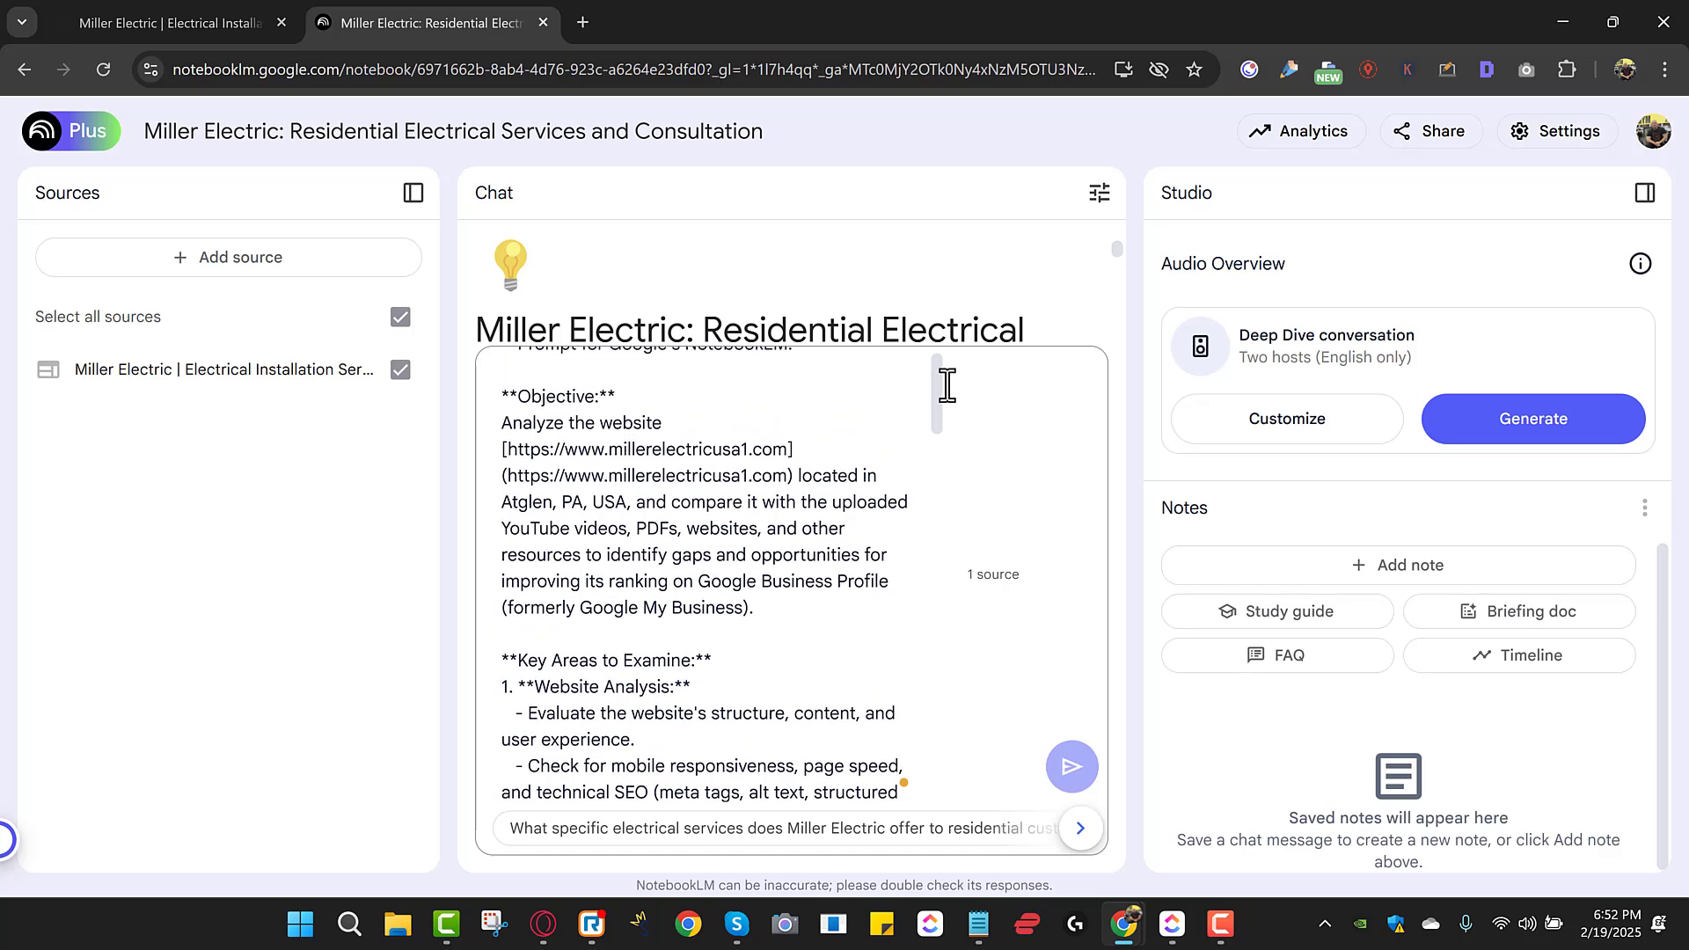
scroll(935, 378, up, 1)
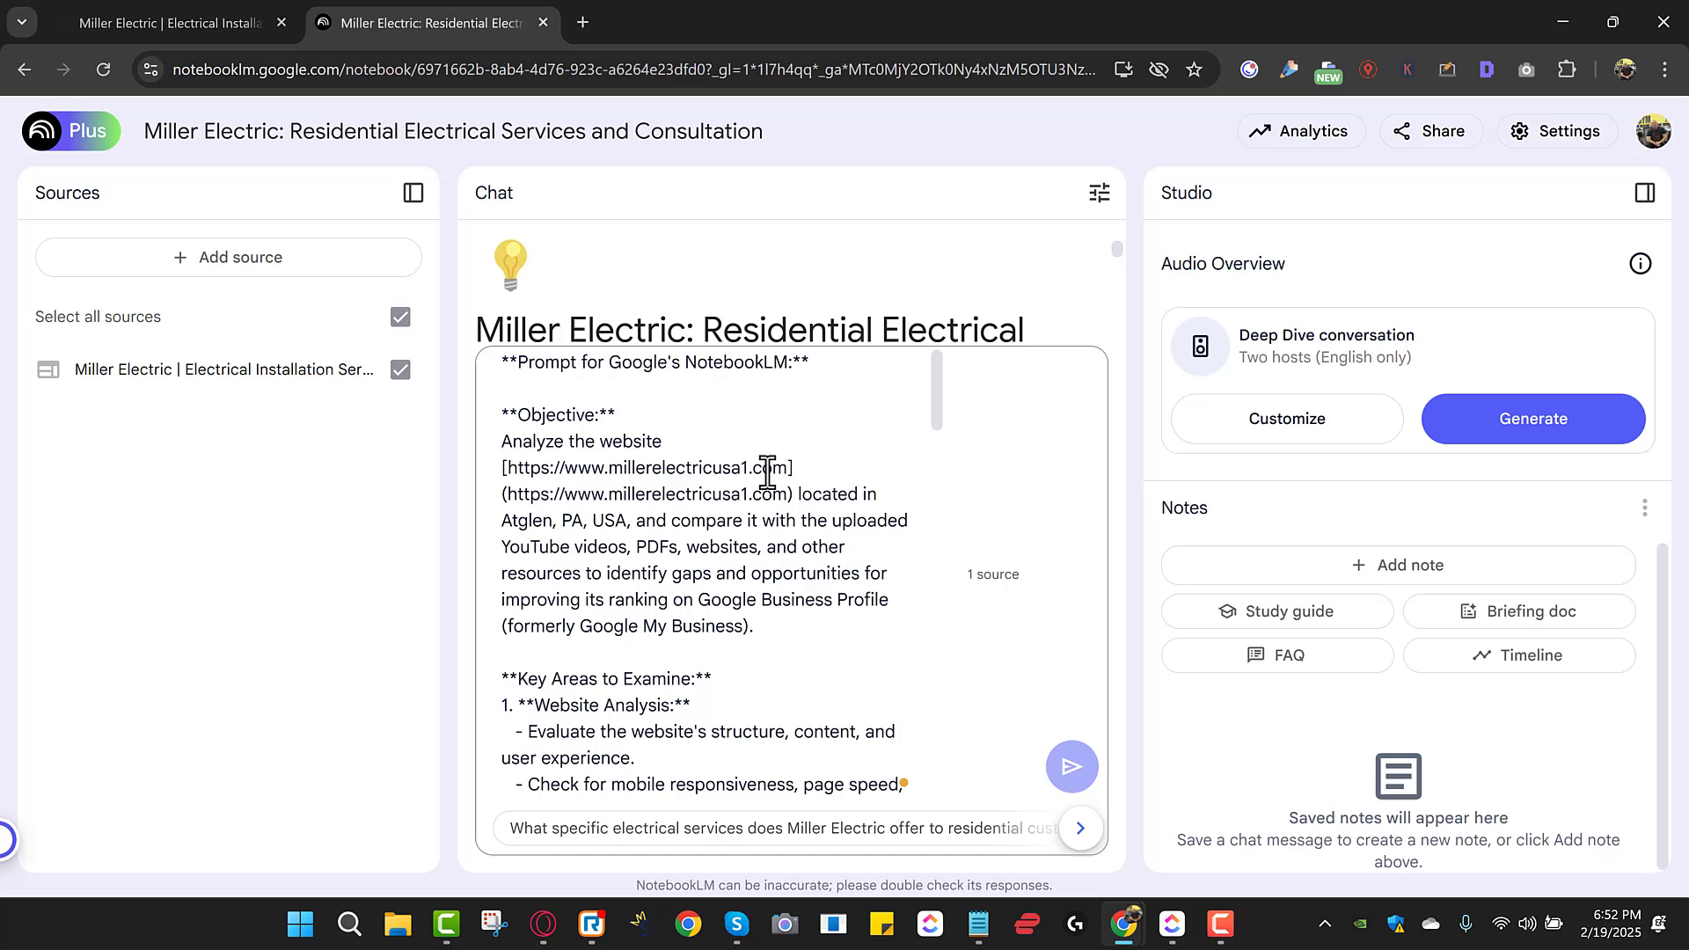
triple_click(703, 475)
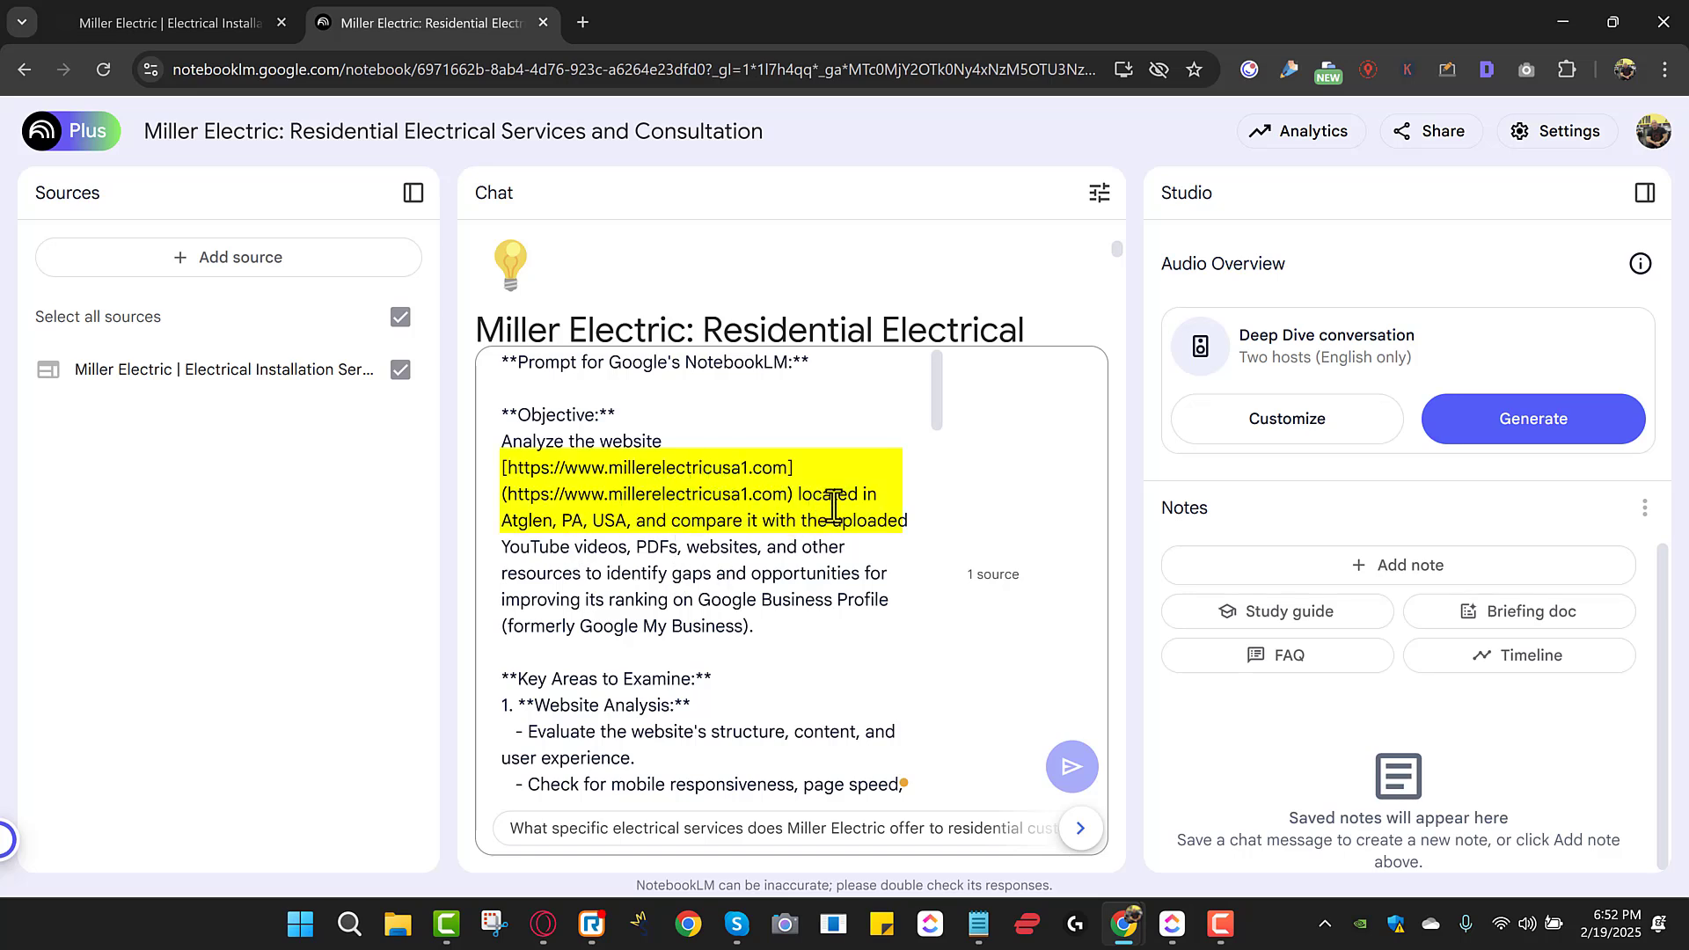
drag(631, 520, 597, 524)
drag(939, 403, 912, 660)
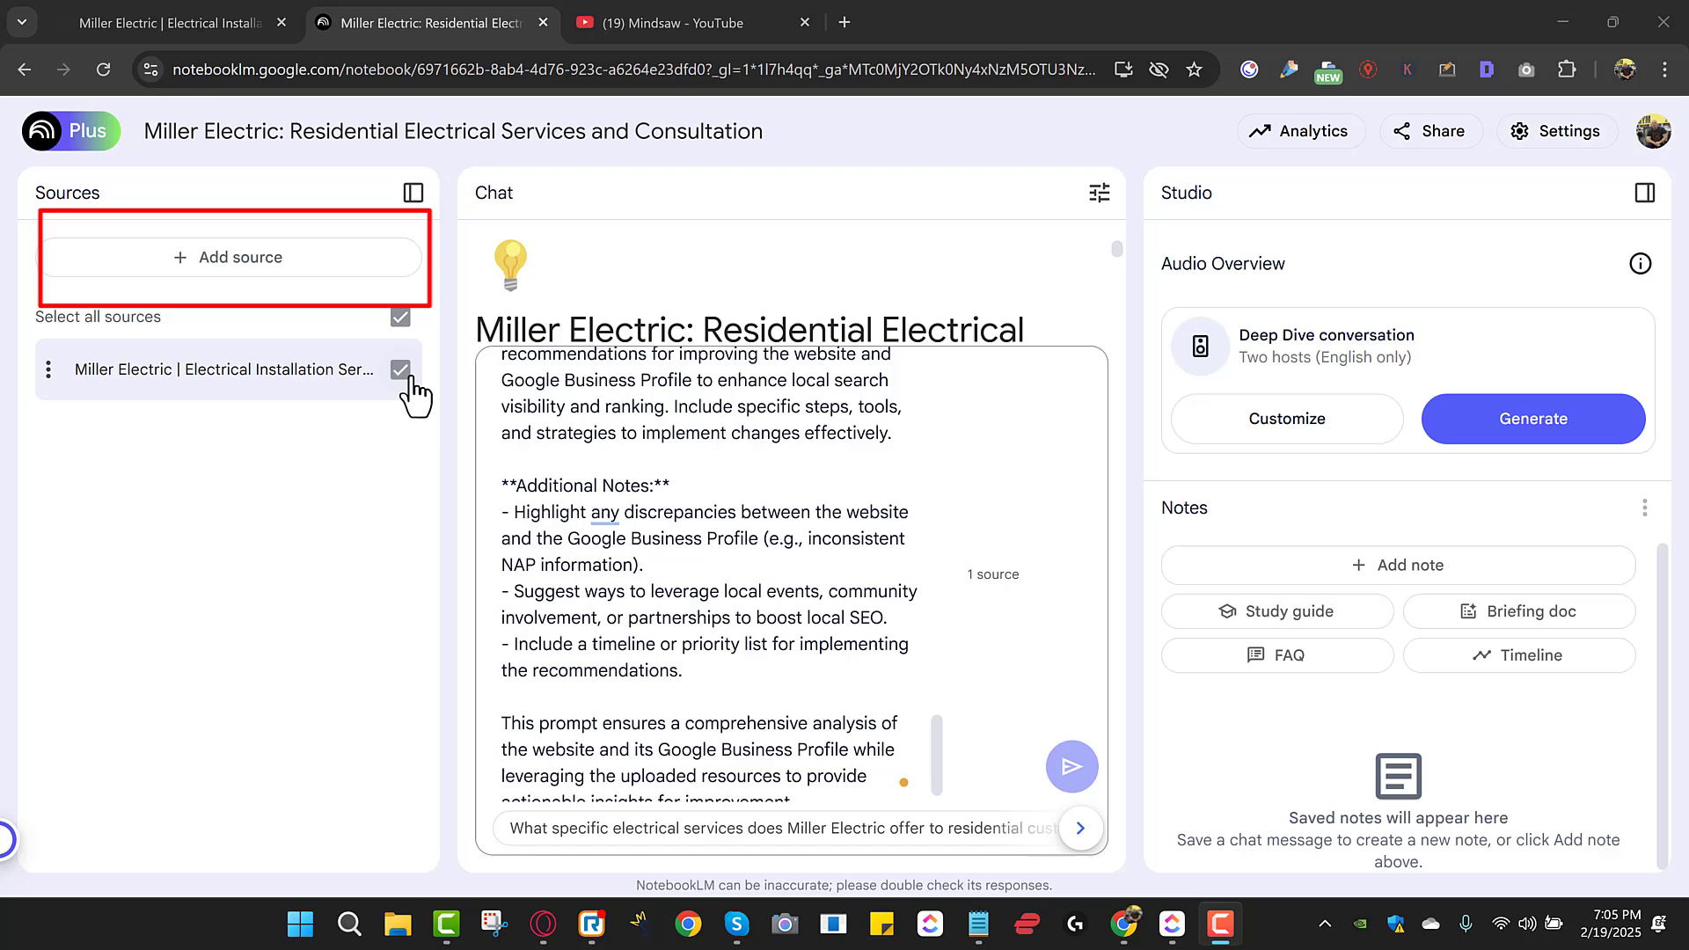
- Add the copied Mindsaw local SEO video link as a YouTube source
click(234, 255)
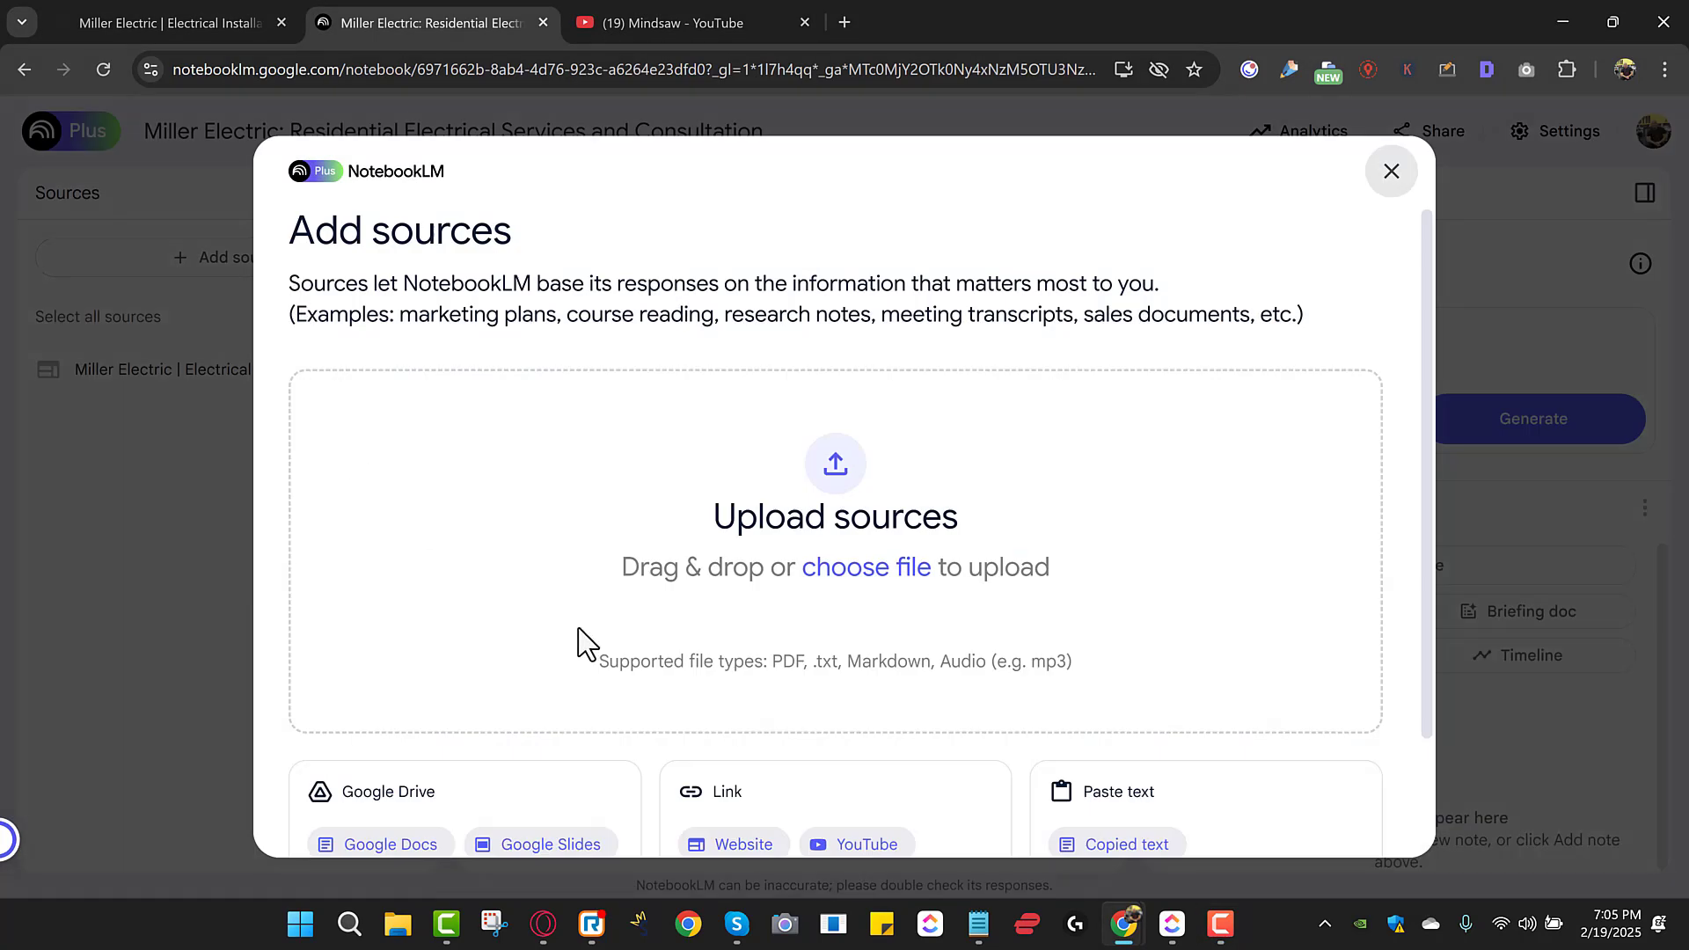
scroll(795, 747, down, 2)
click(860, 733)
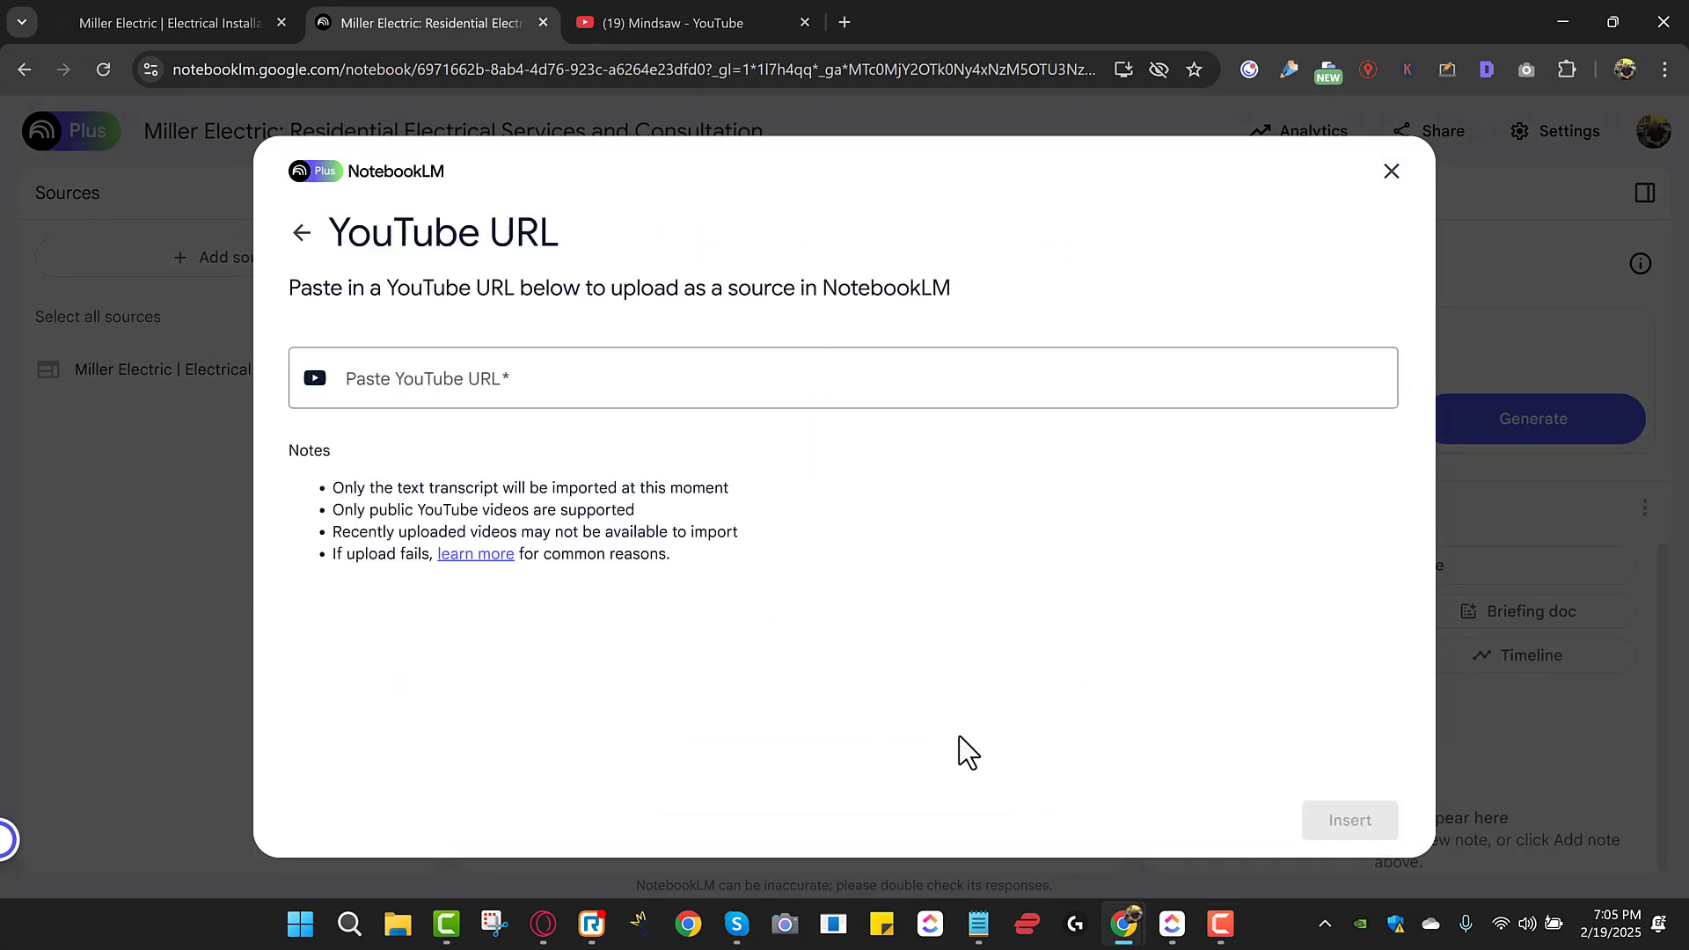
click(583, 378)
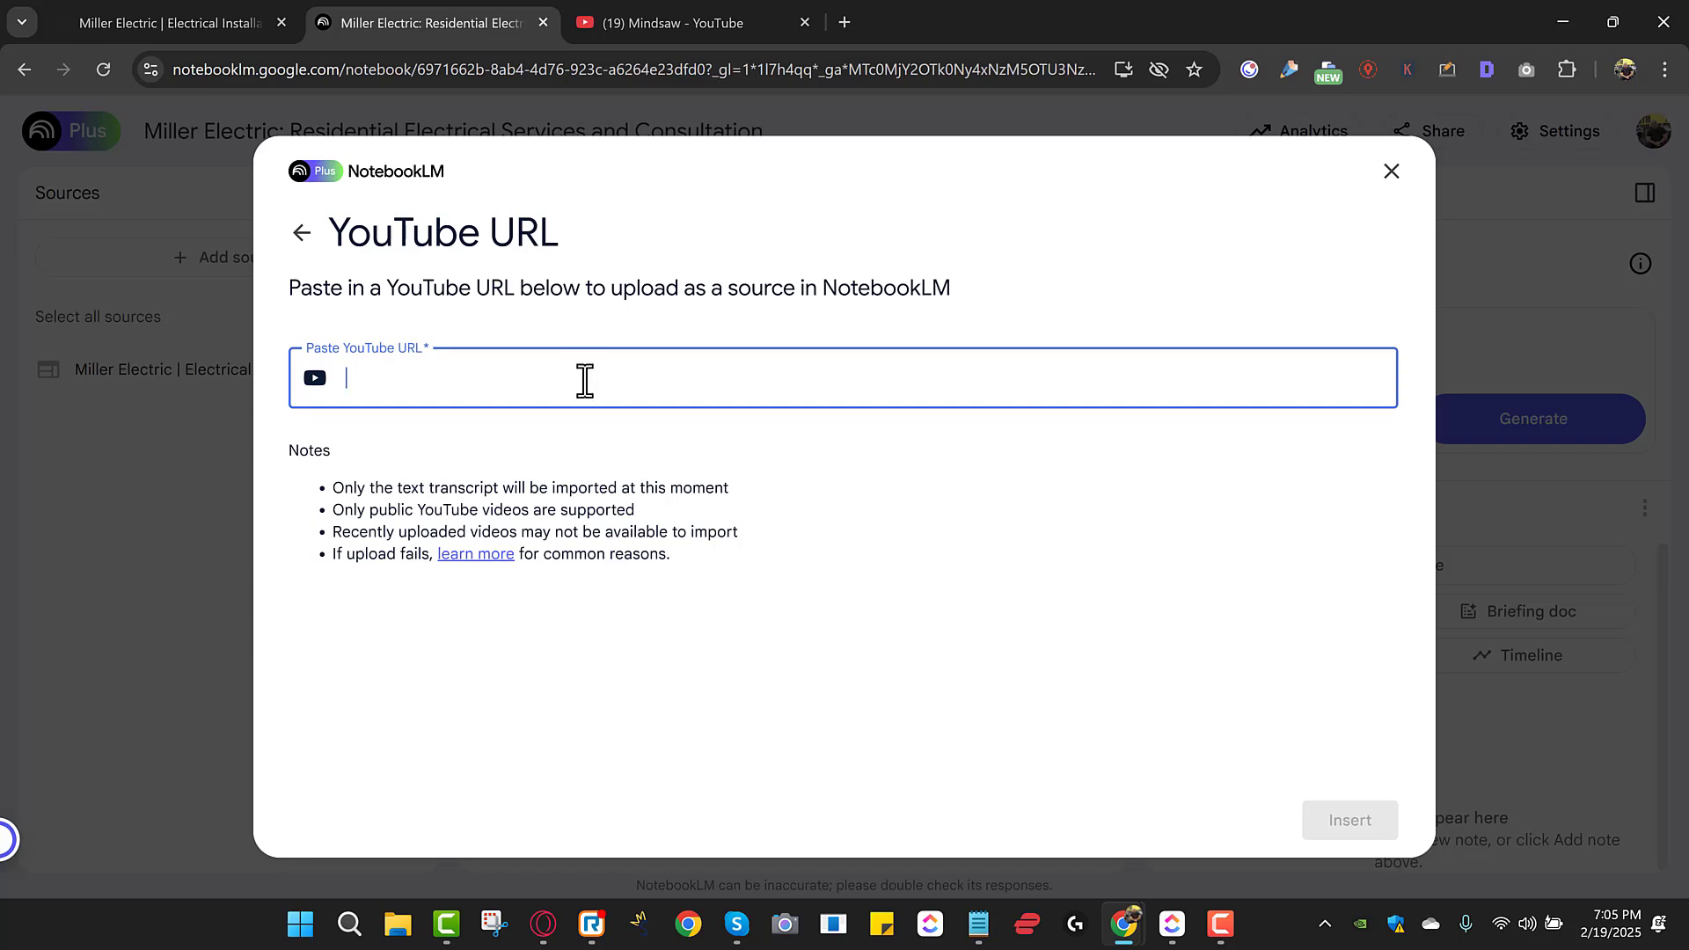
text(https://youtu.be/K56ijSAc2nk?si=SDNcZErk5i1BMyNw)
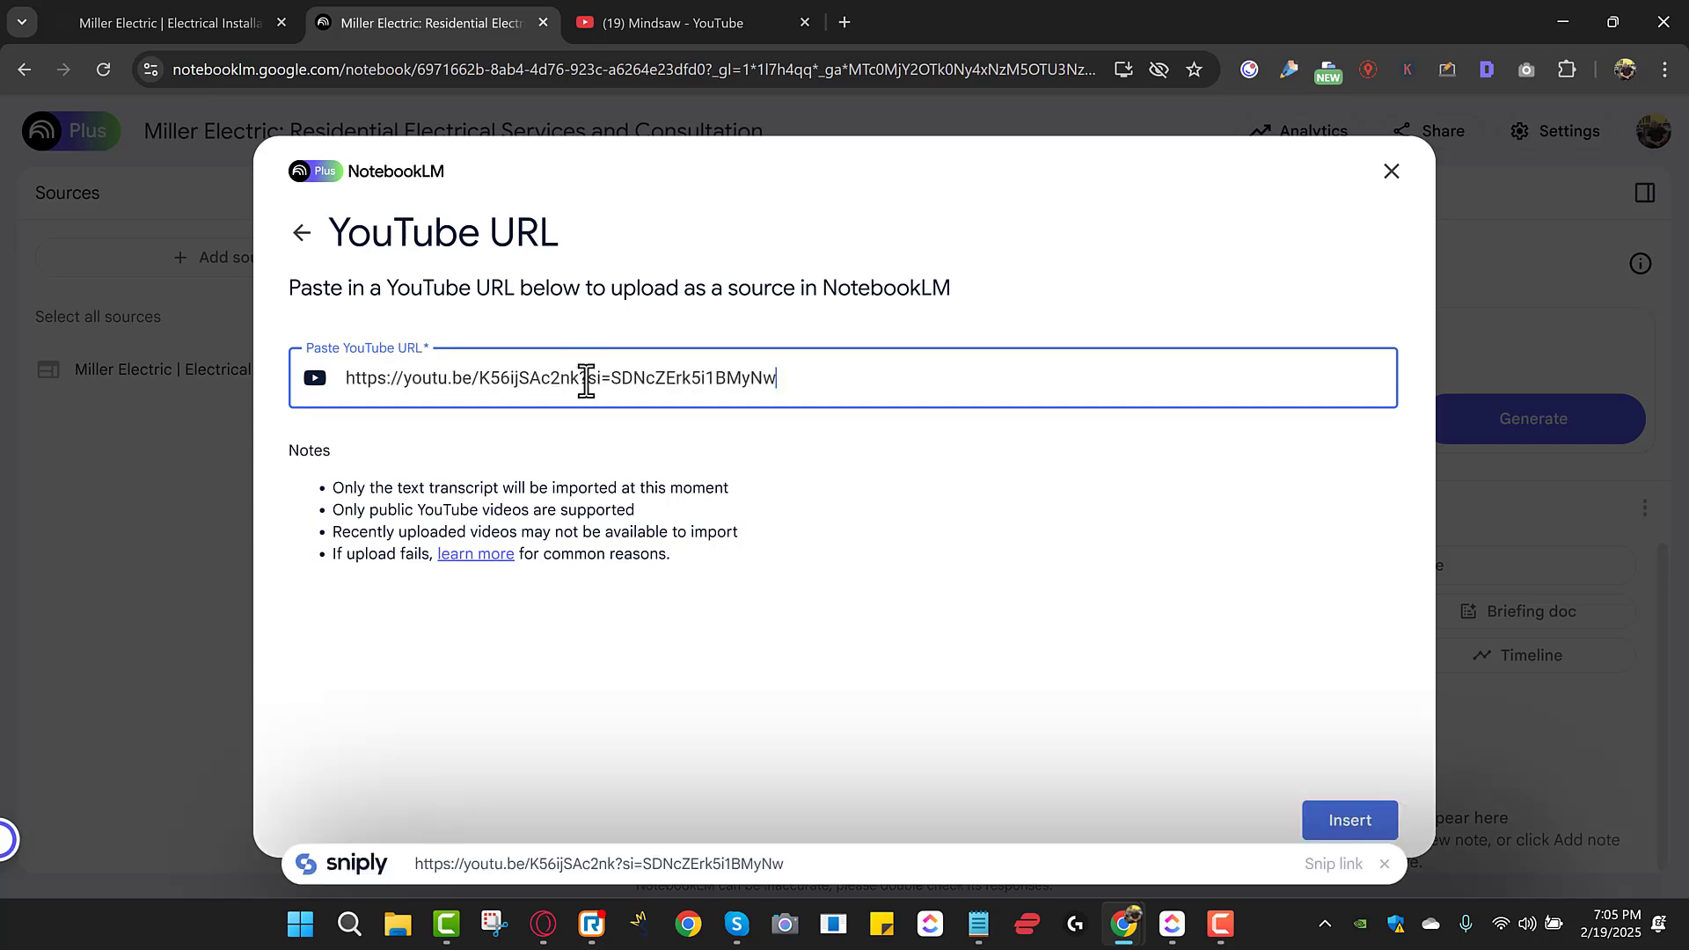
click(1349, 820)
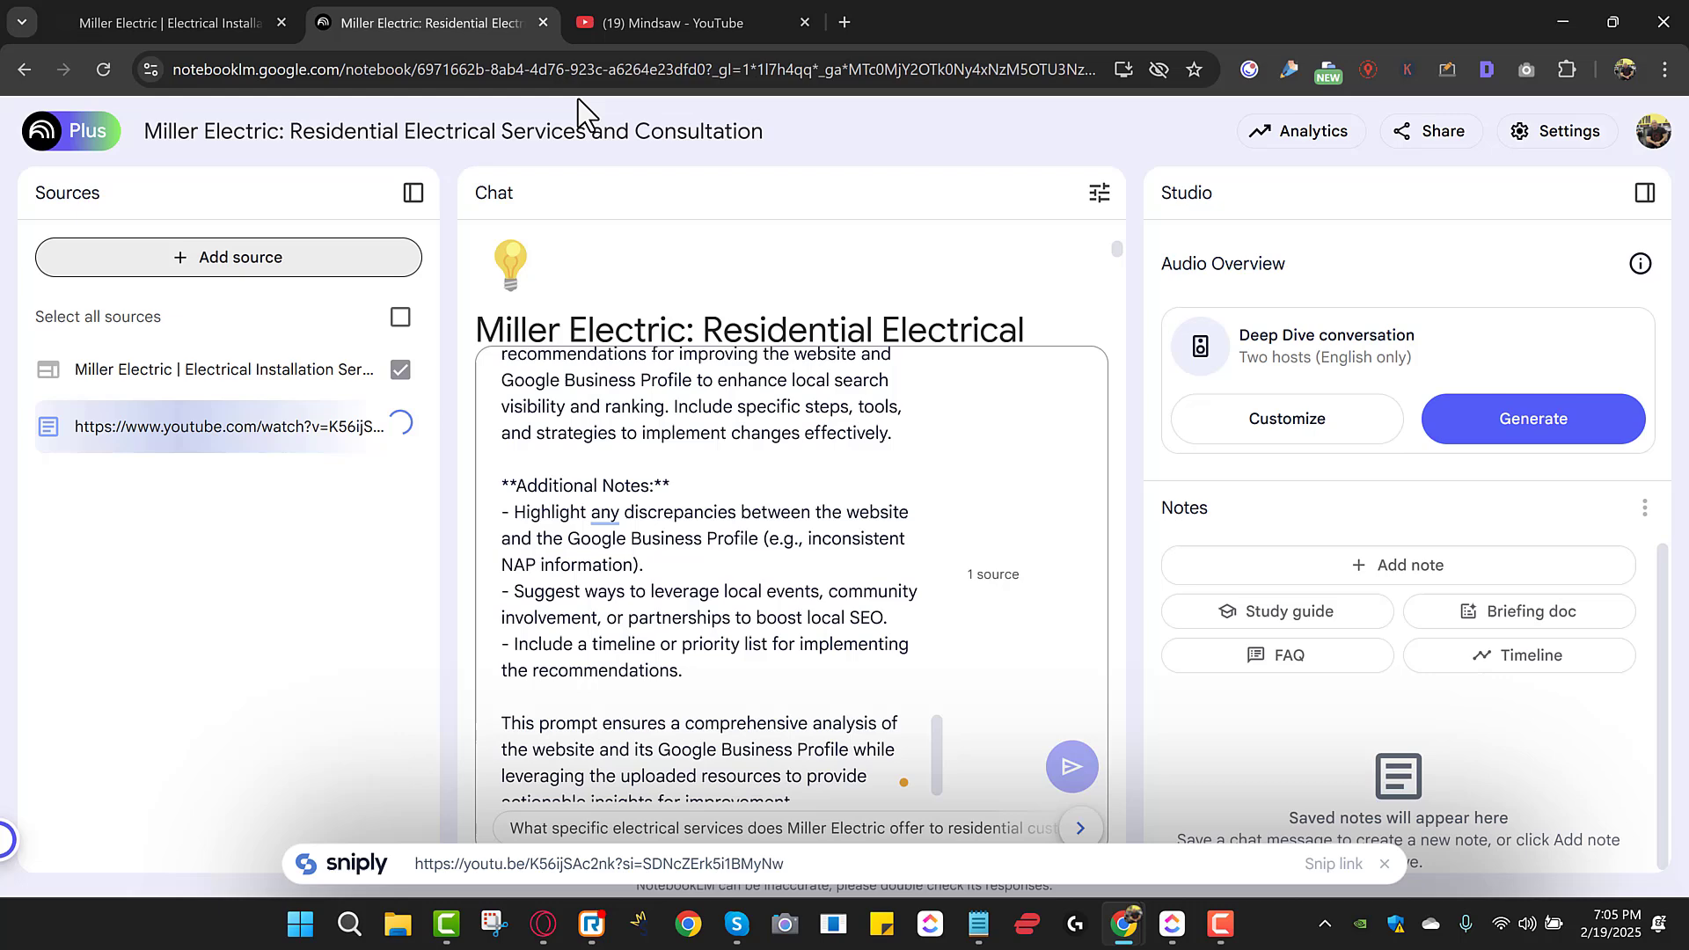
- Share-copy Mindsaw's 'The Hidden LOCAL SEO Trick' video and add it as another YouTube source
click(636, 26)
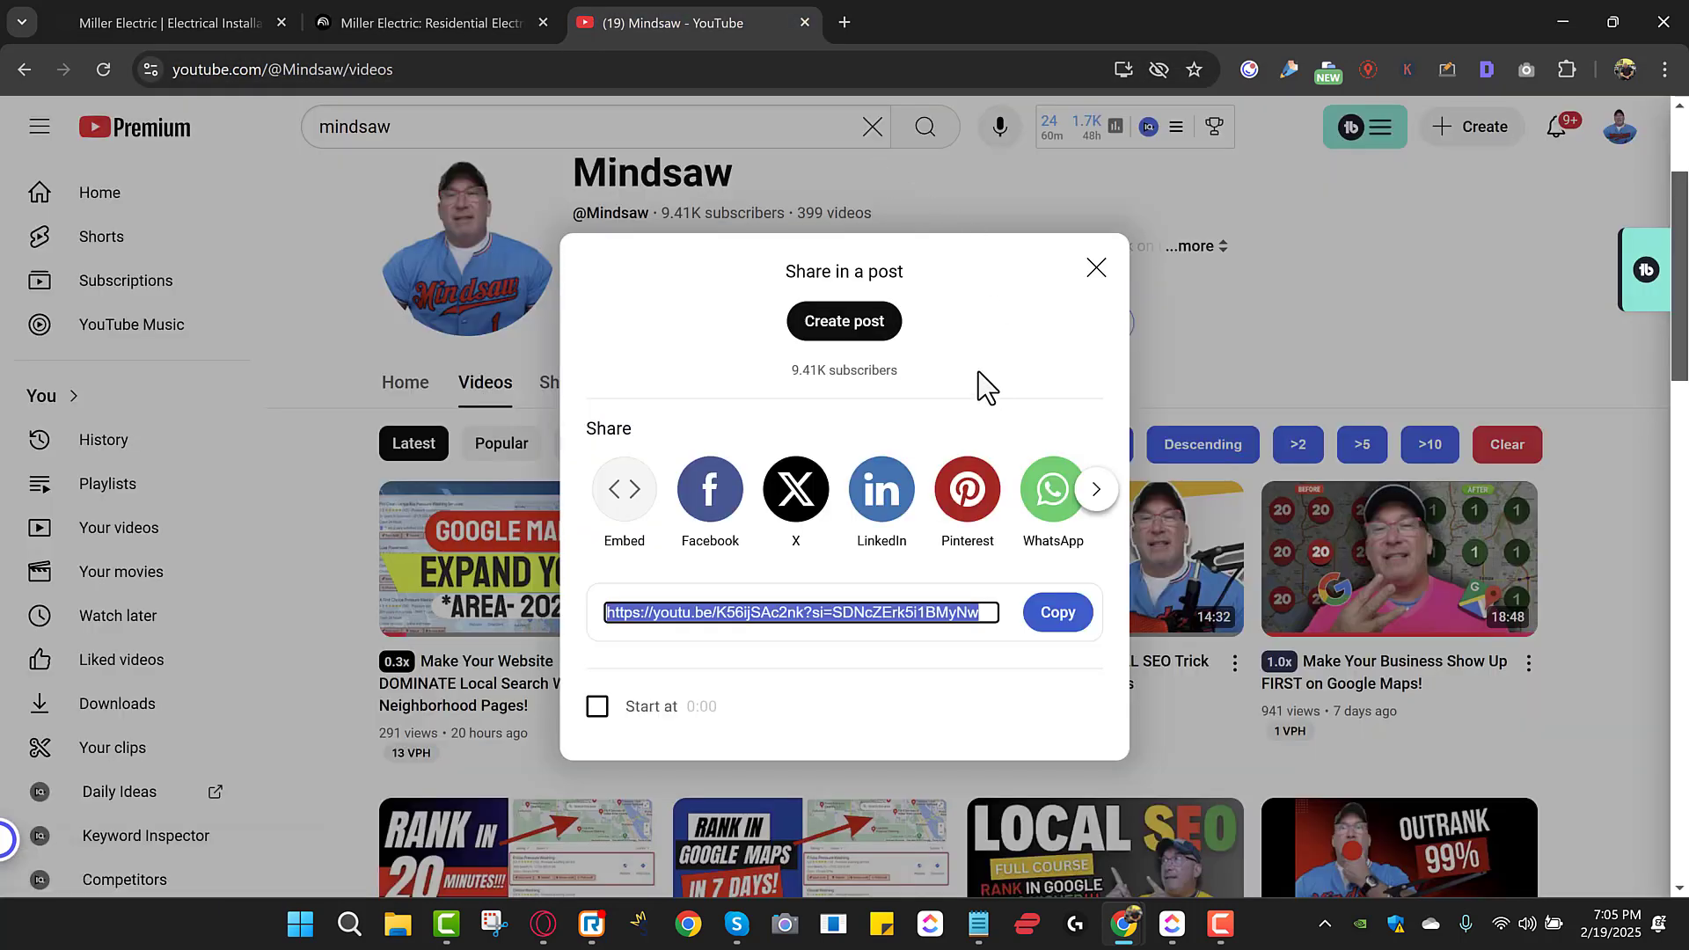
click(1096, 268)
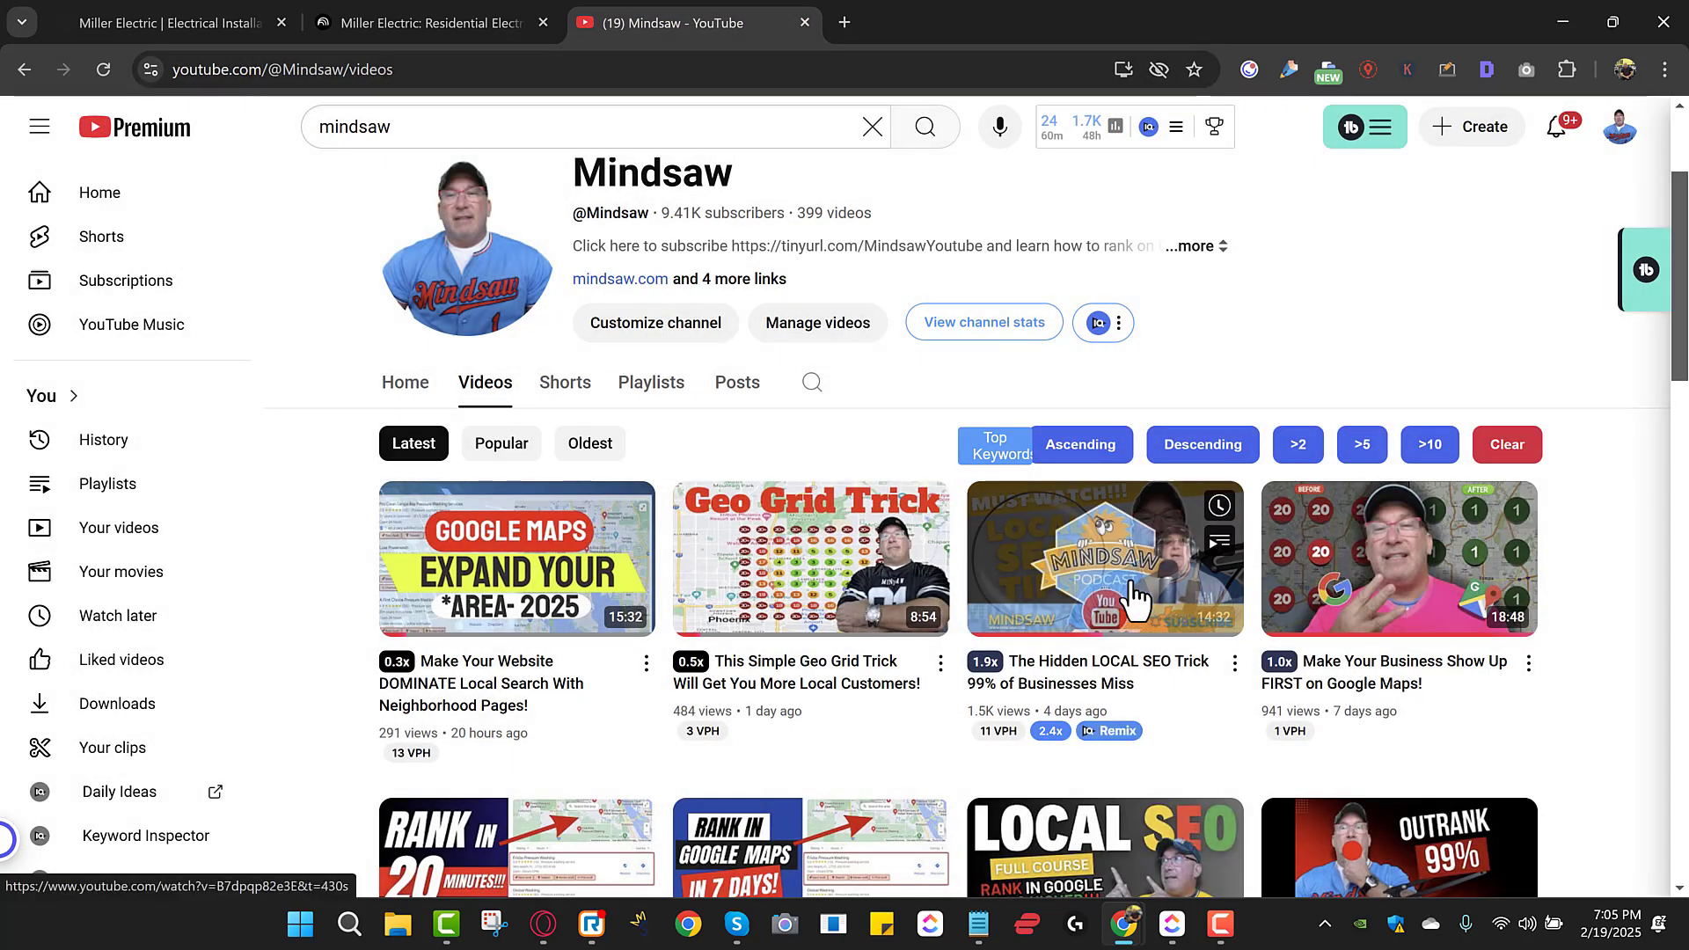
click(1234, 664)
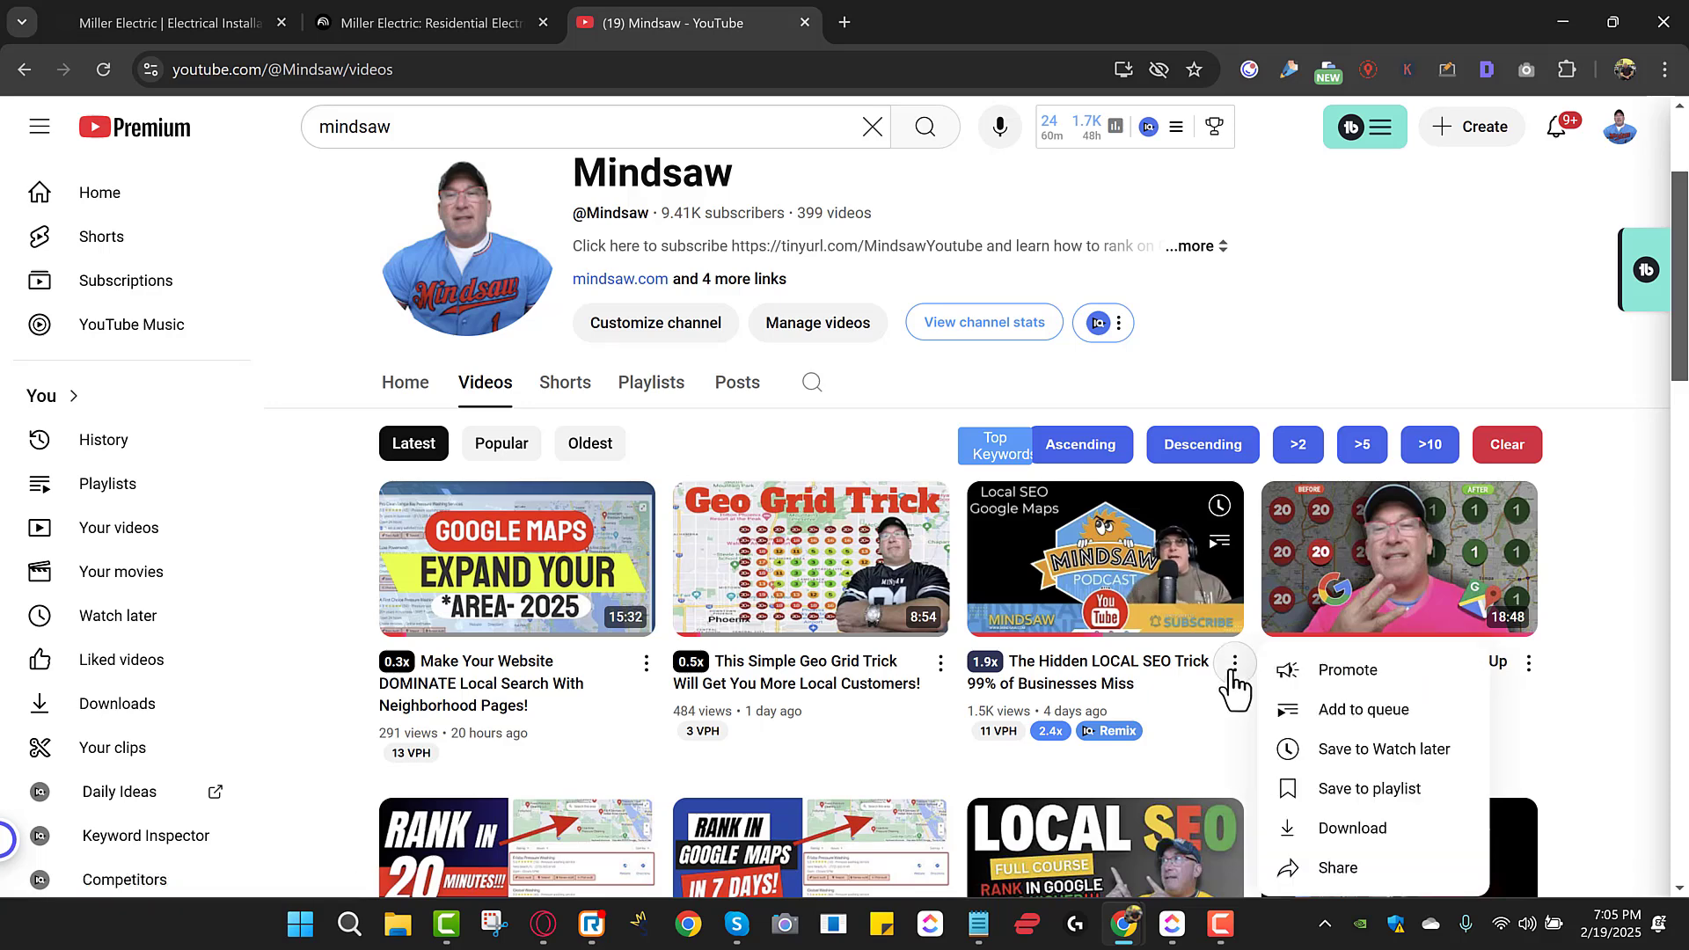
click(1337, 868)
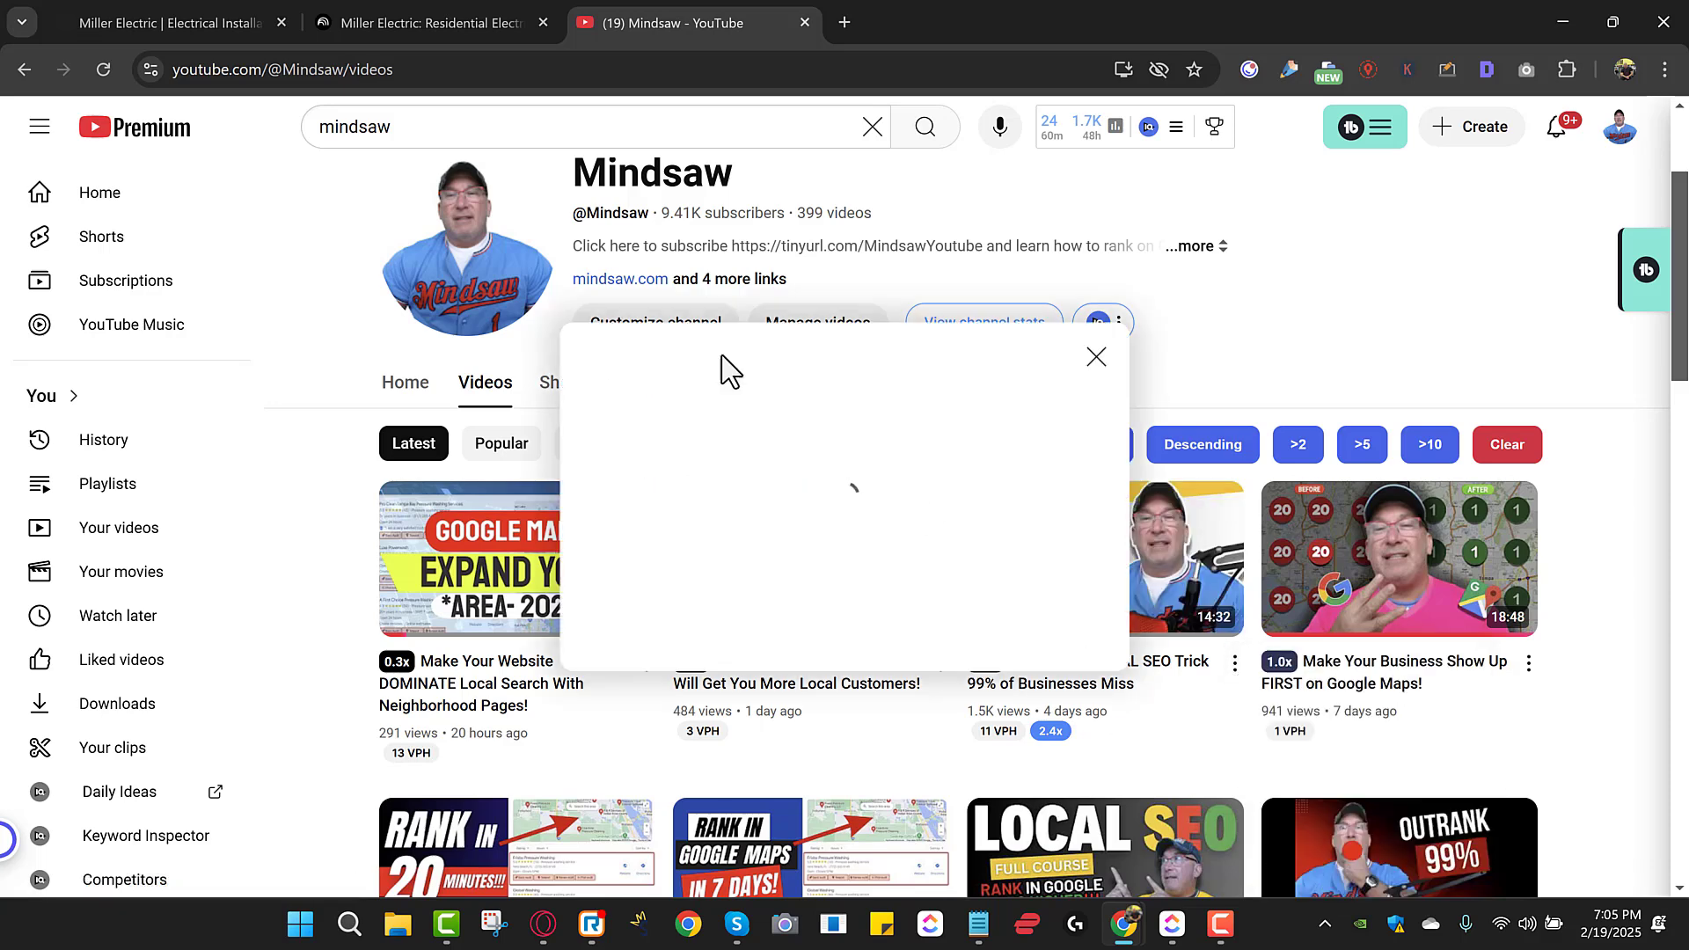
click(222, 20)
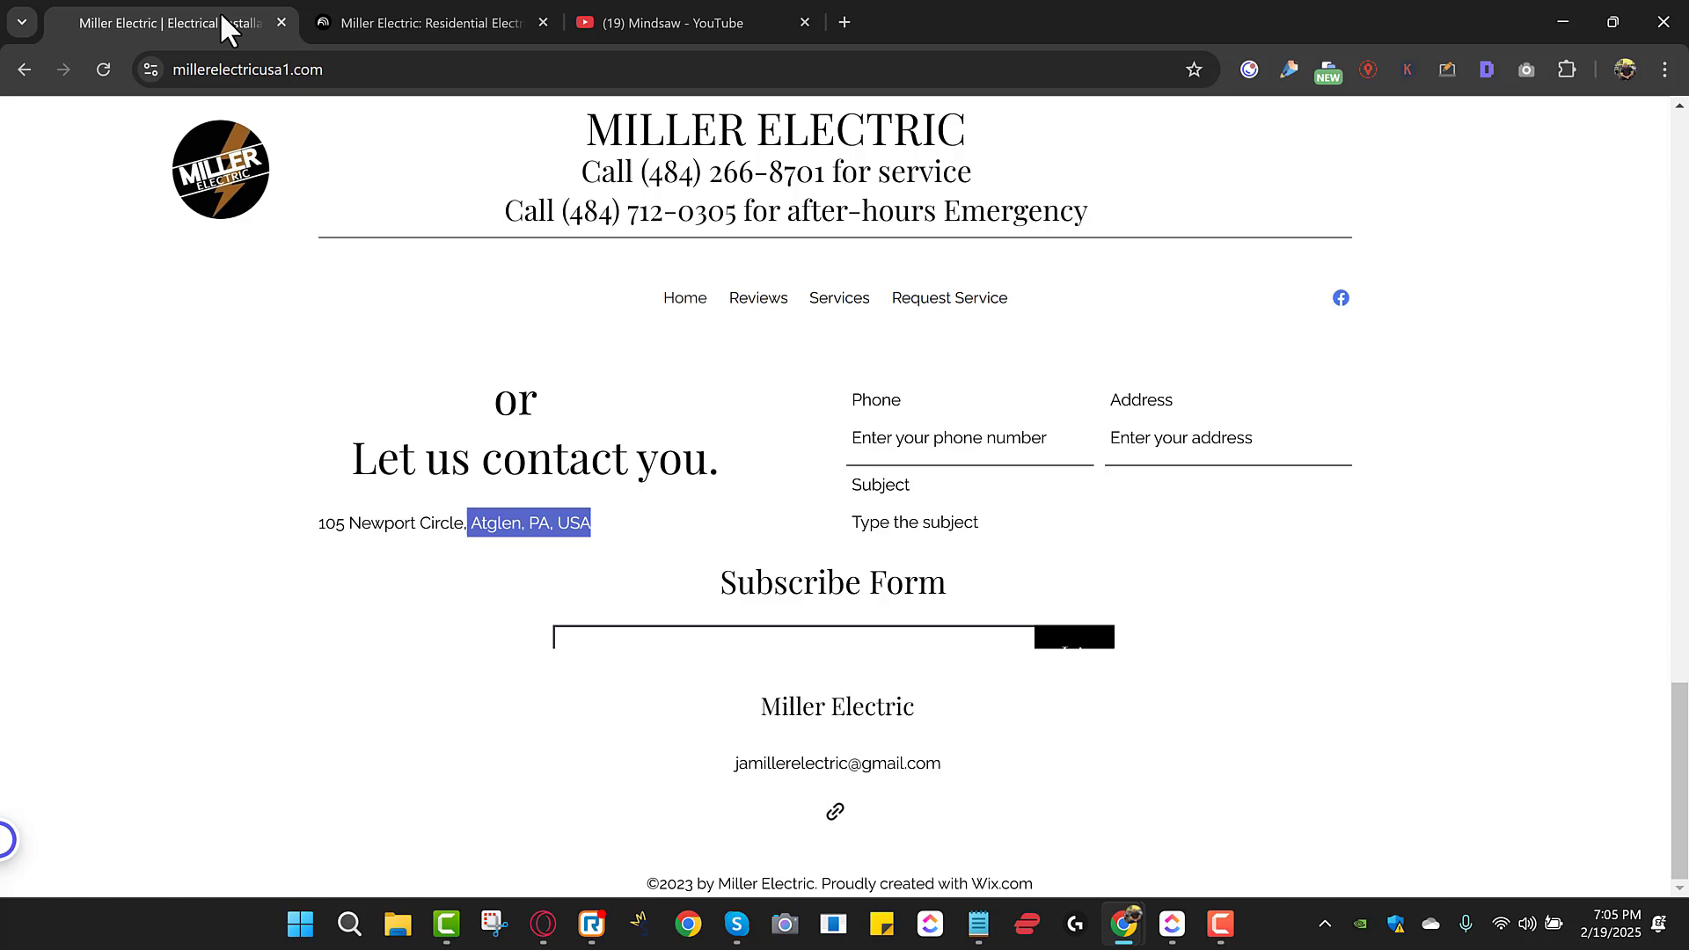
click(424, 17)
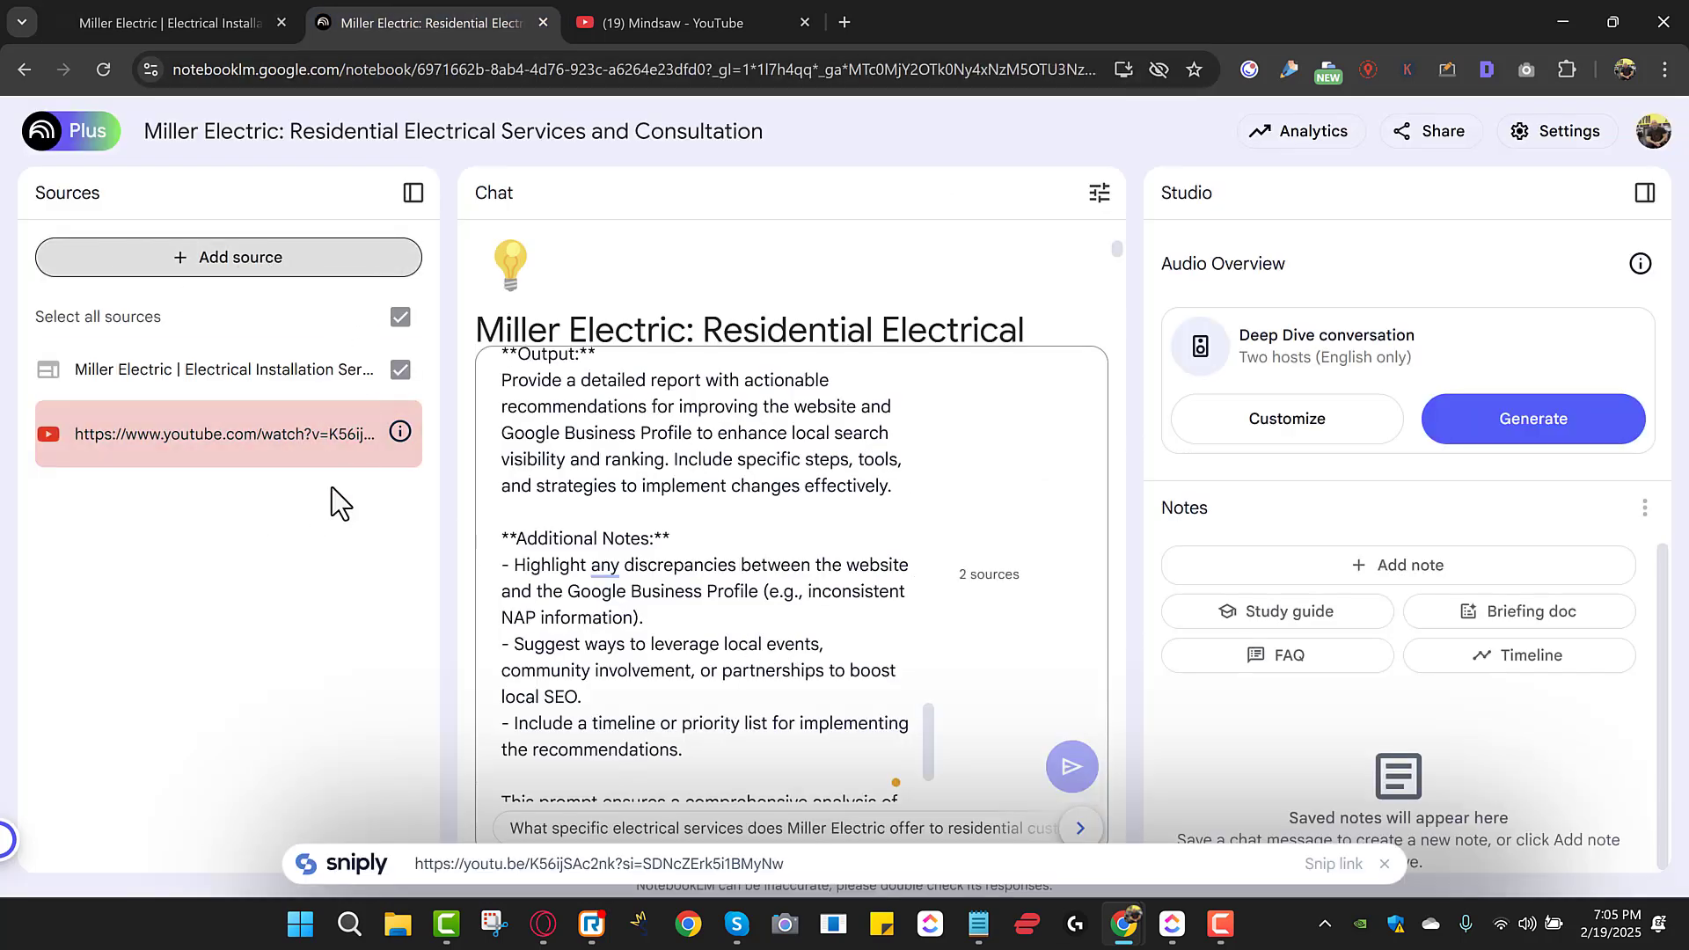
scroll(1097, 661, down, 2)
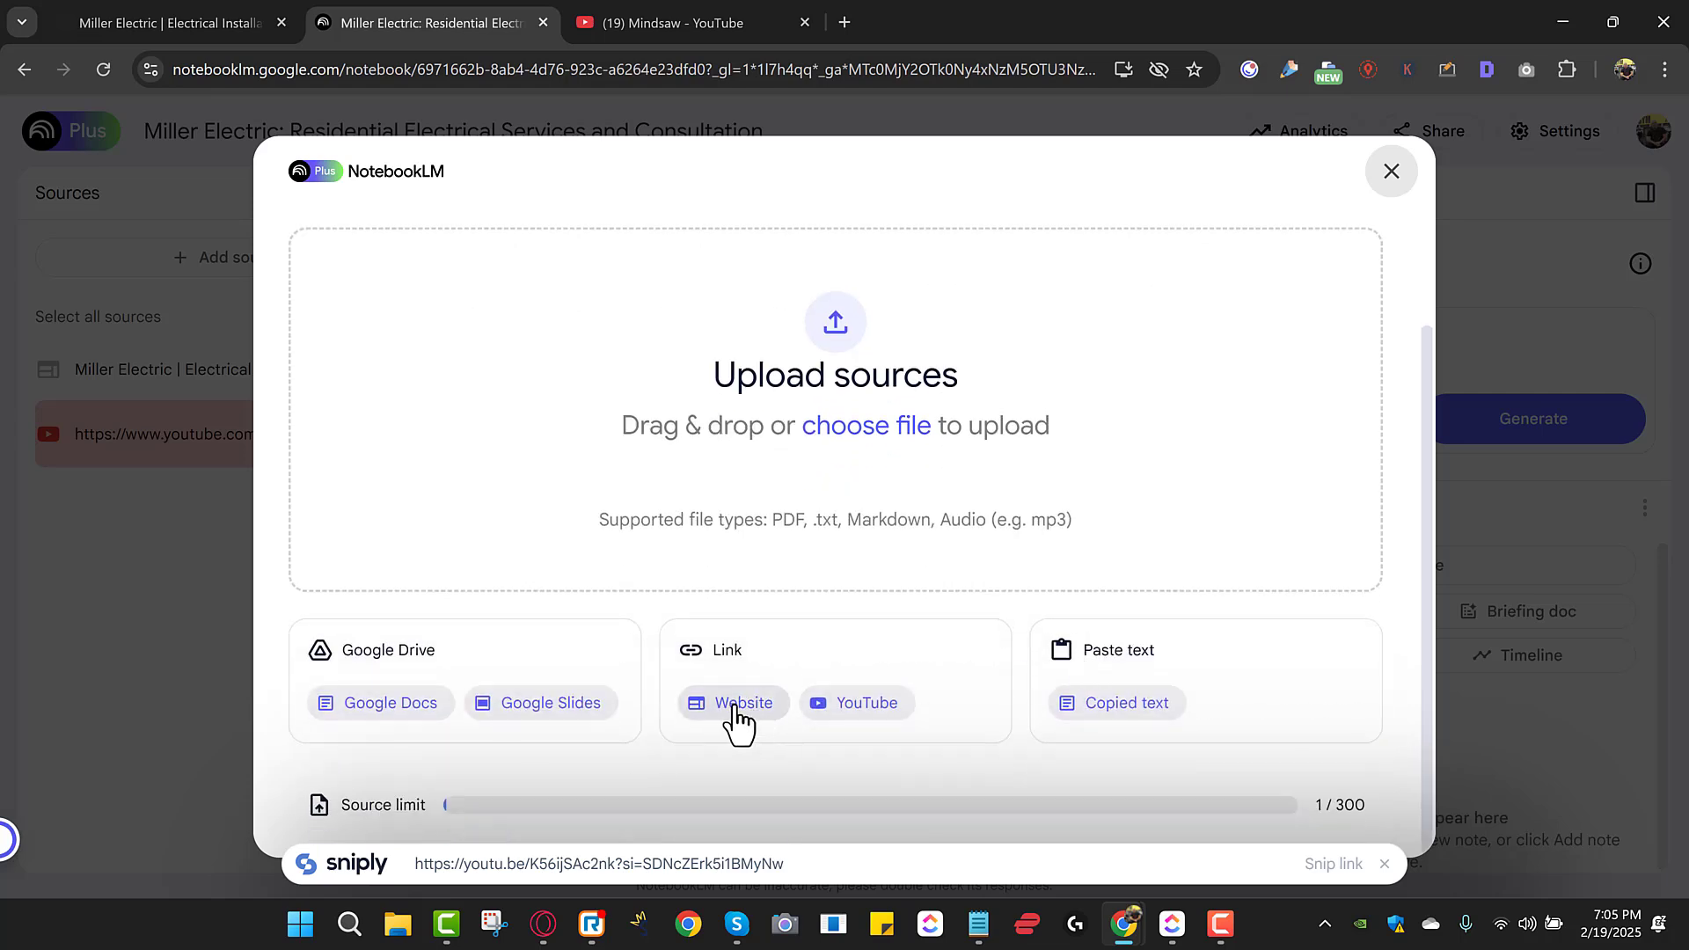
click(867, 704)
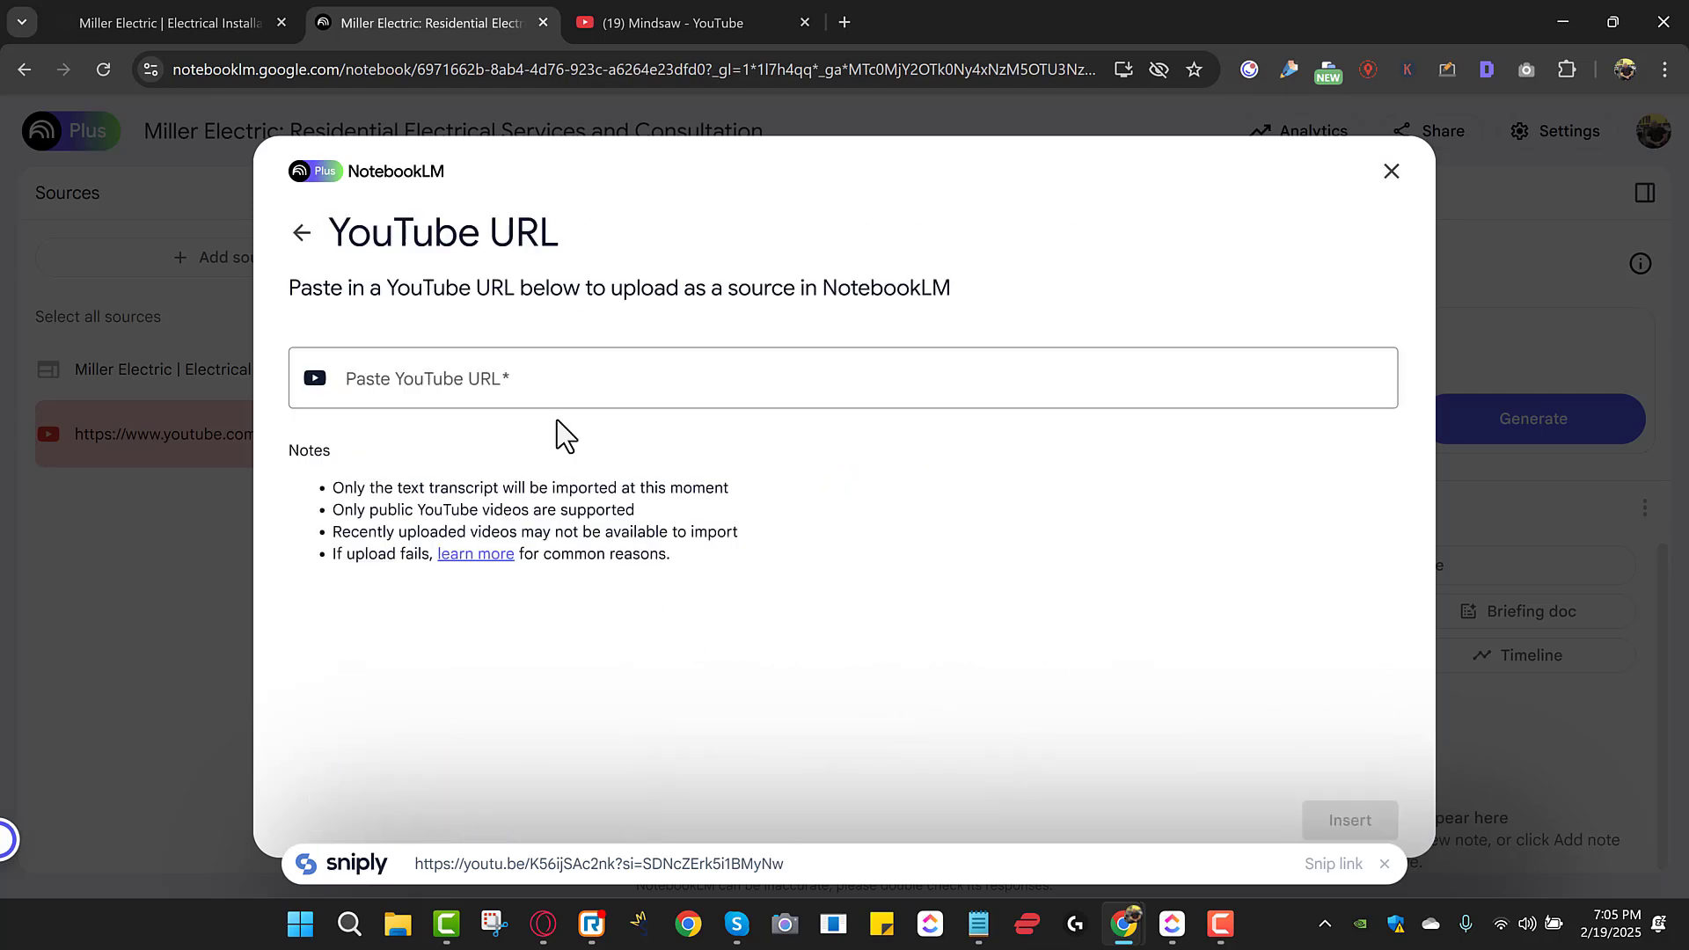
click(514, 377)
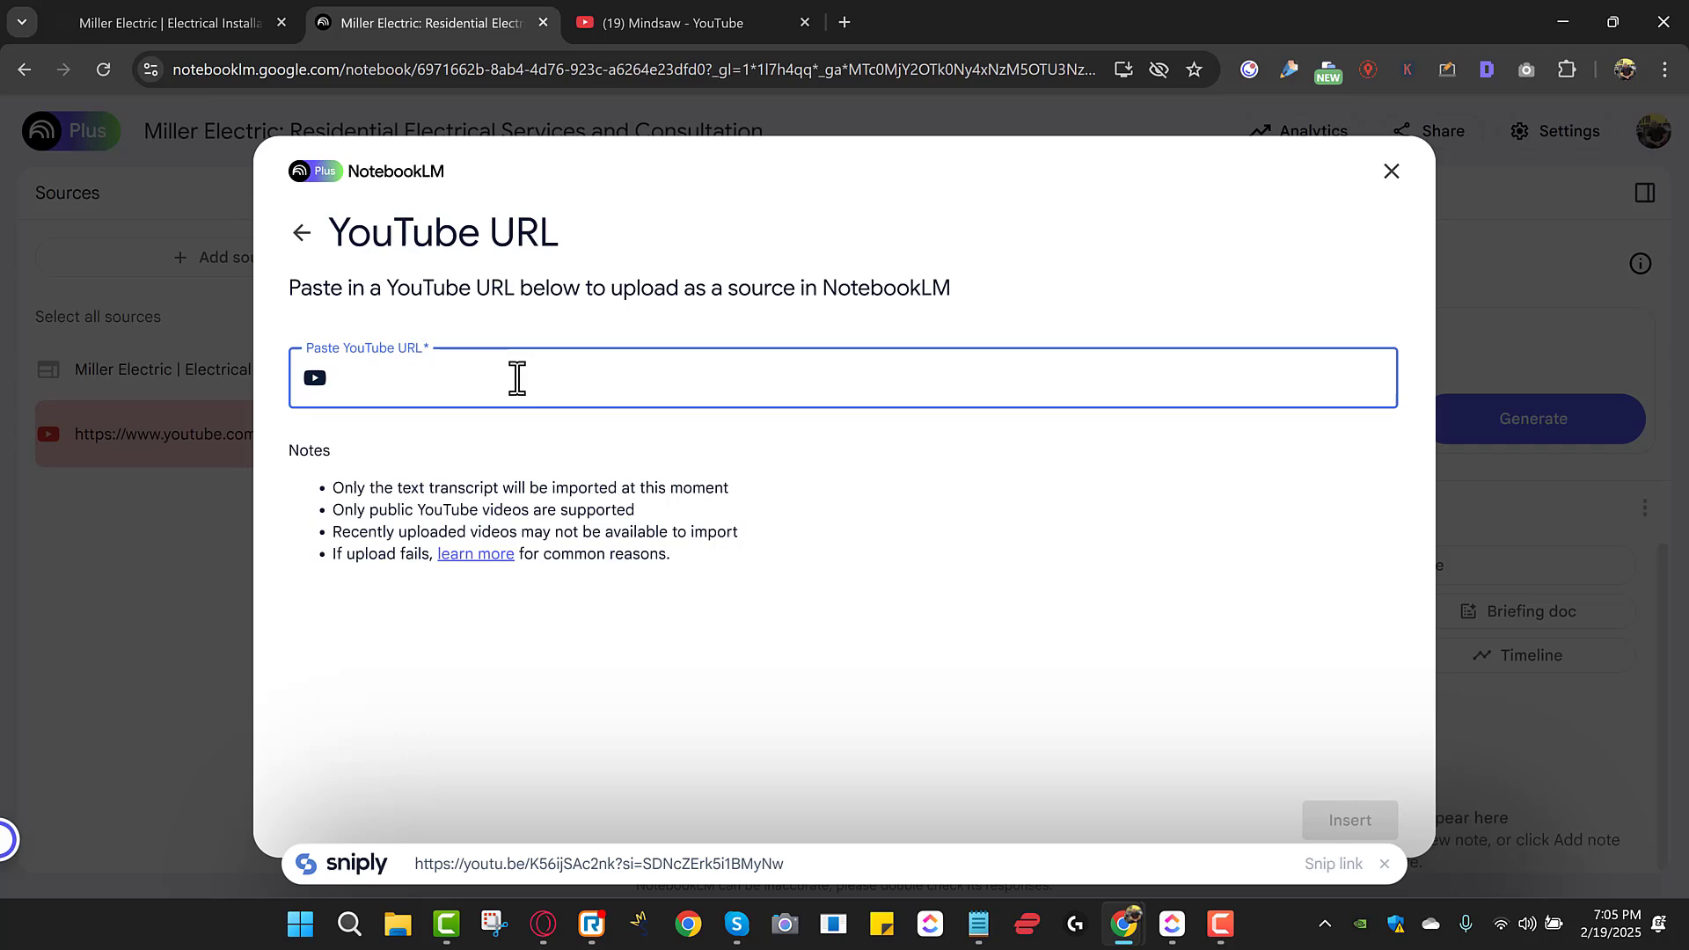
text(https://youtu.be/K56ijSAc2nk?si=SDNcZErk5i1BMyNw)
click(1375, 822)
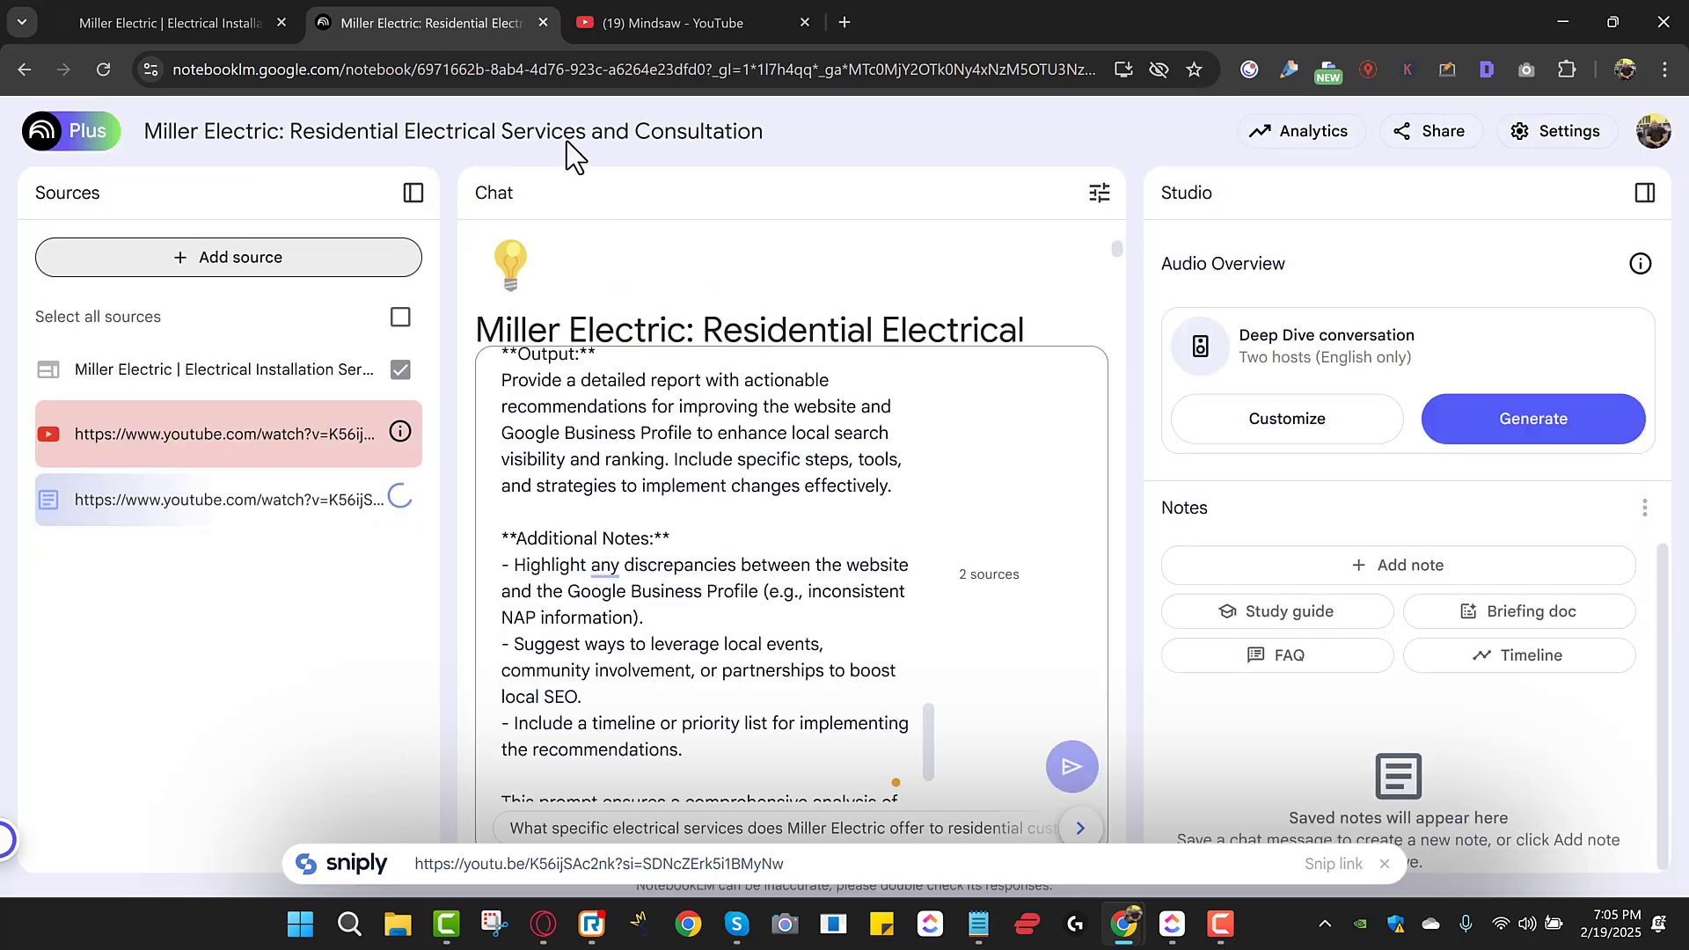
- Copy another Mindsaw video's share link and paste it into a new Website source field
click(648, 23)
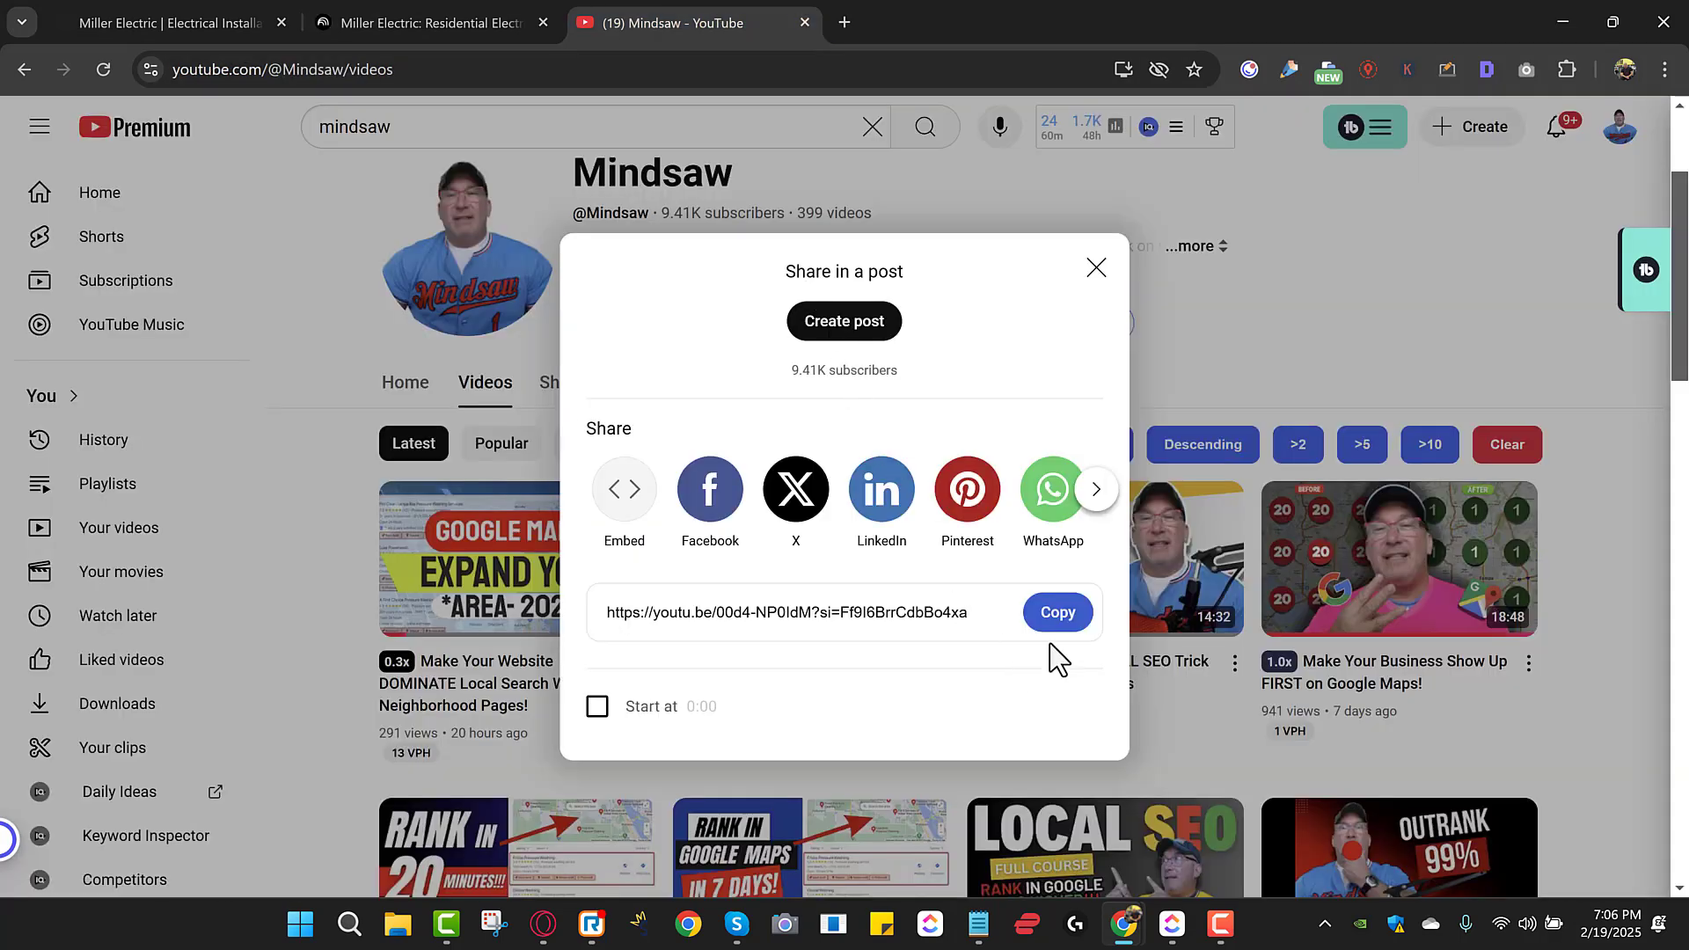
click(1058, 616)
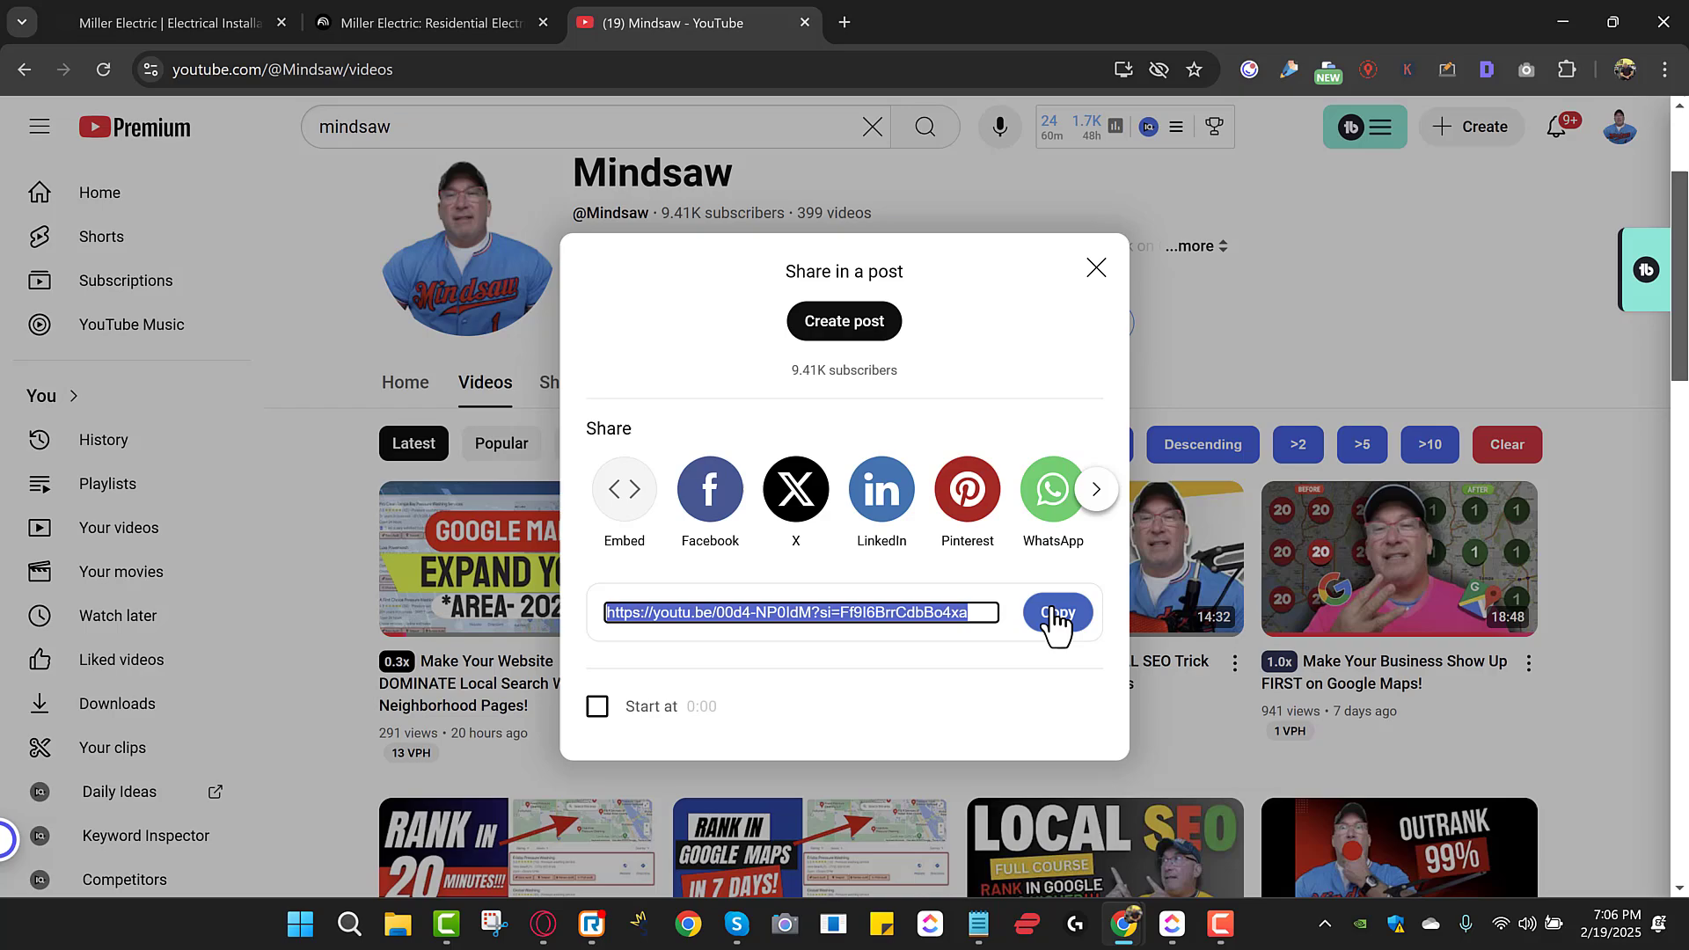
click(1095, 271)
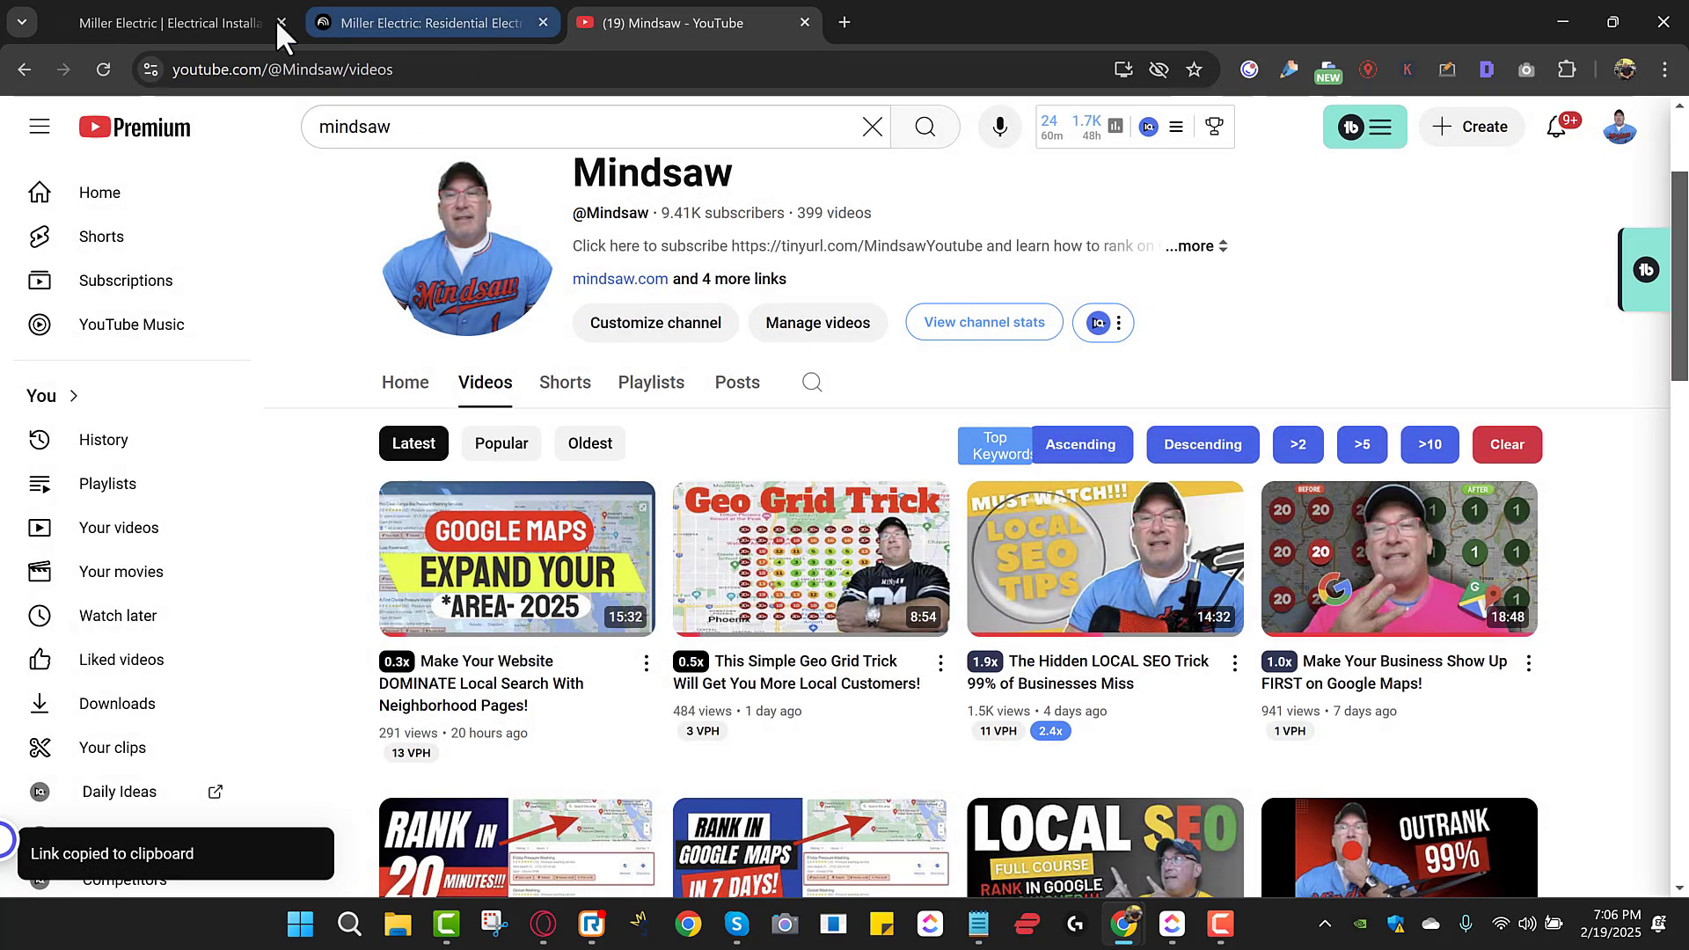
click(497, 19)
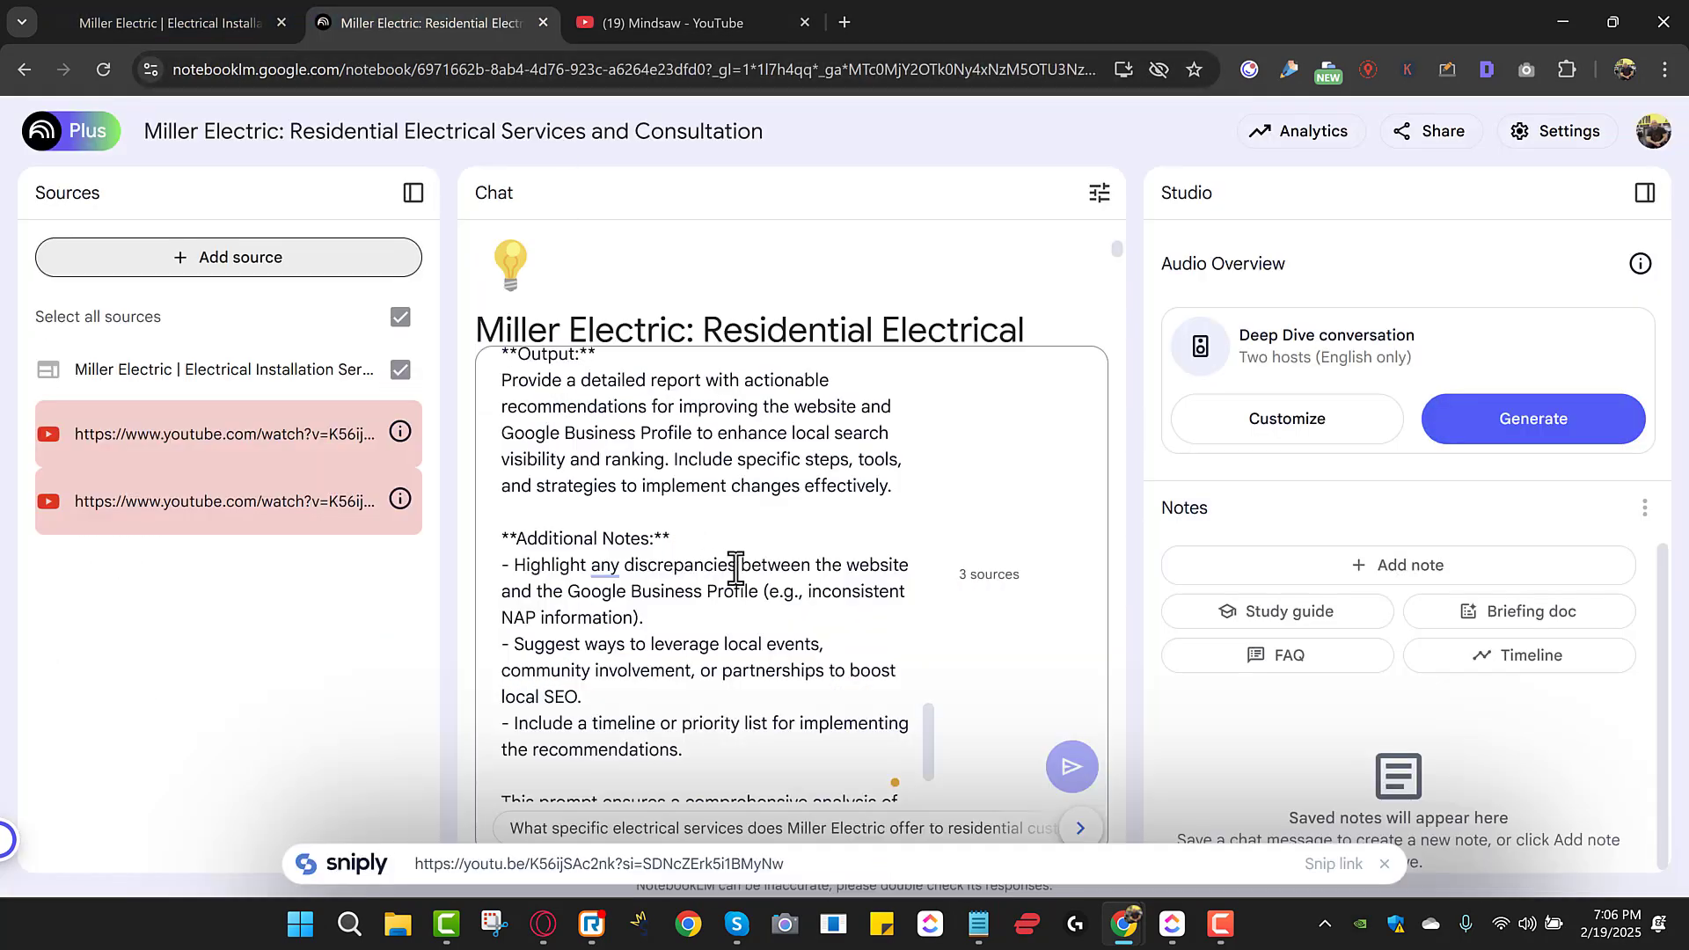
click(322, 265)
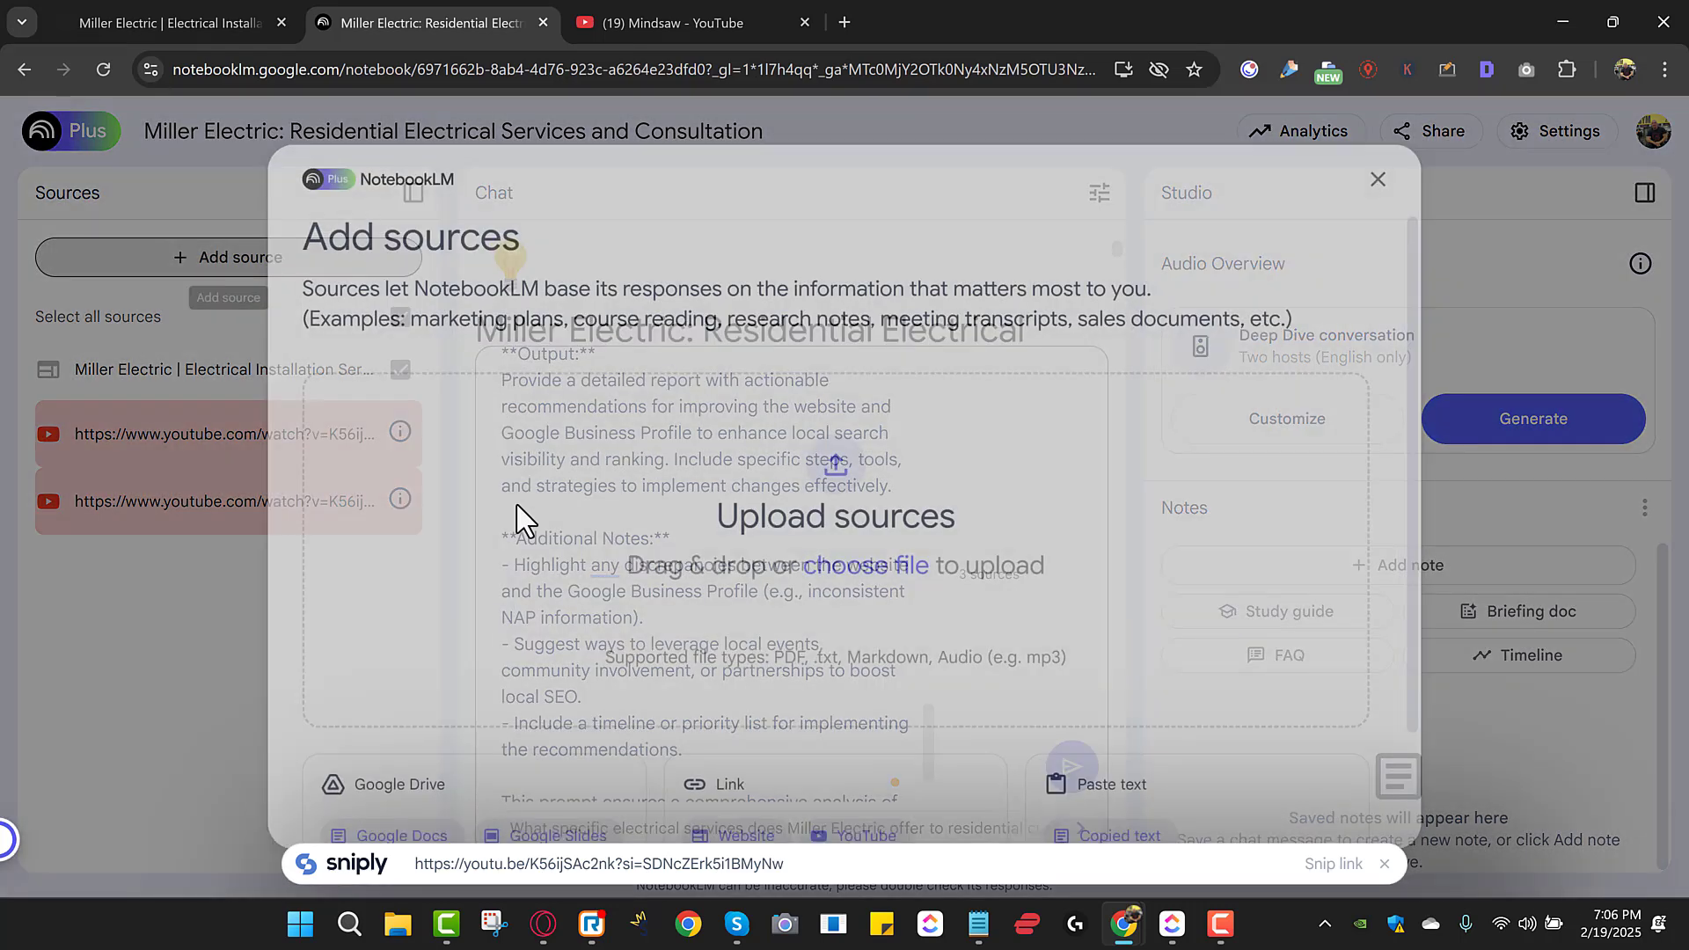
scroll(825, 671, down, 1)
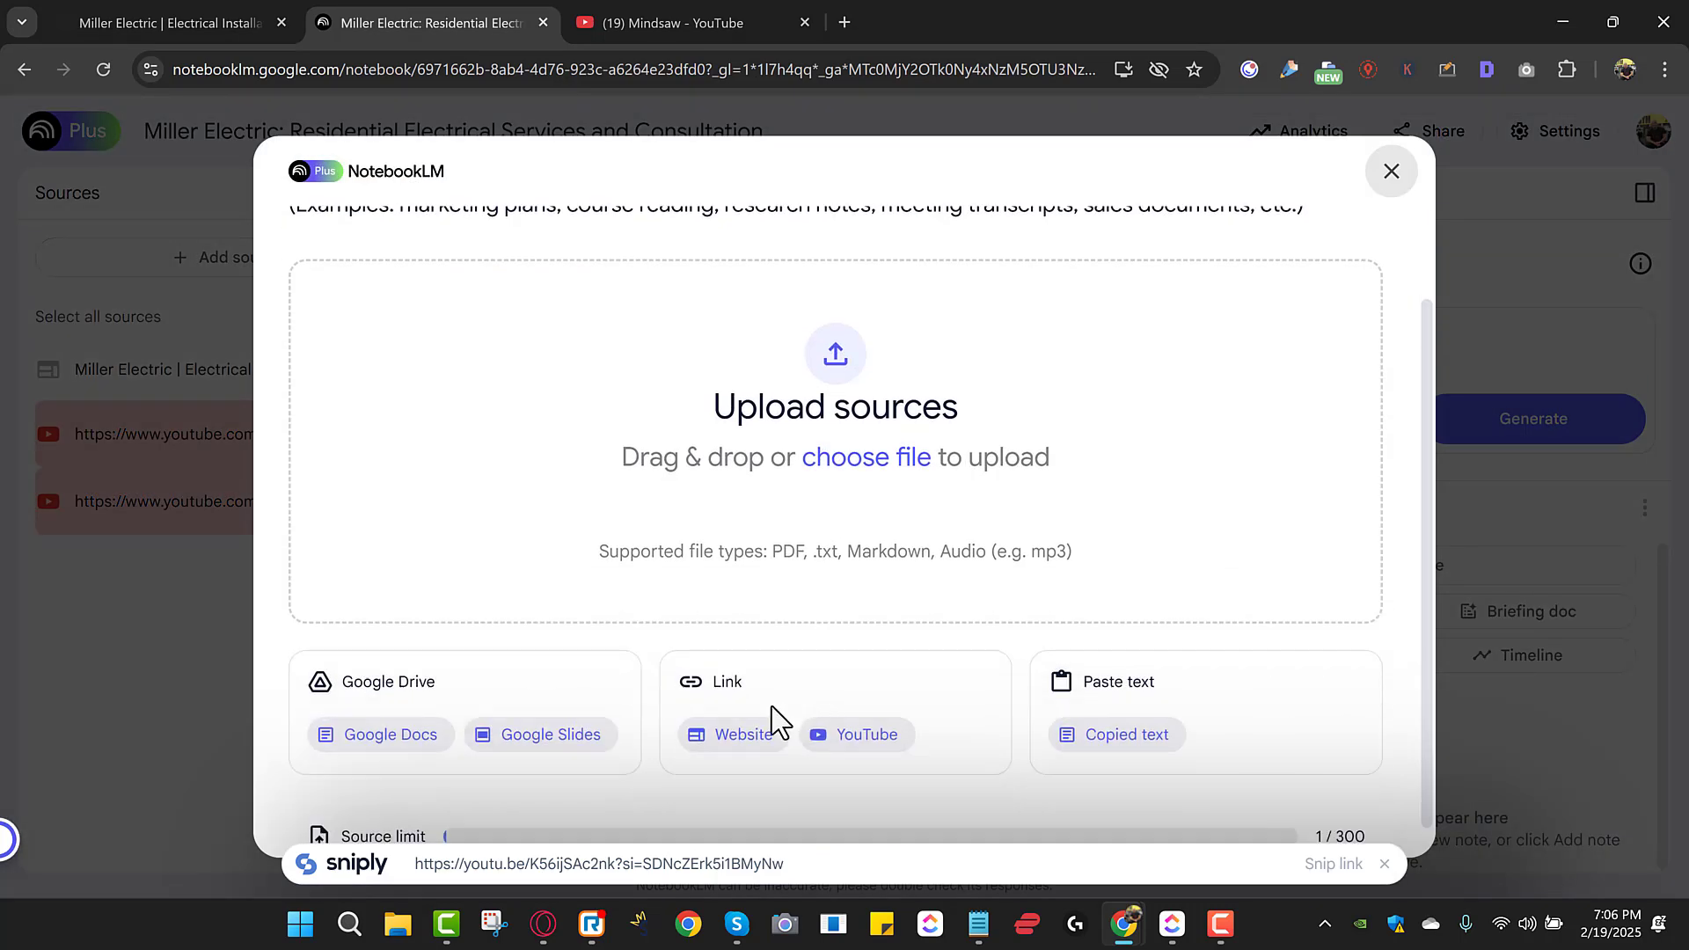
click(744, 735)
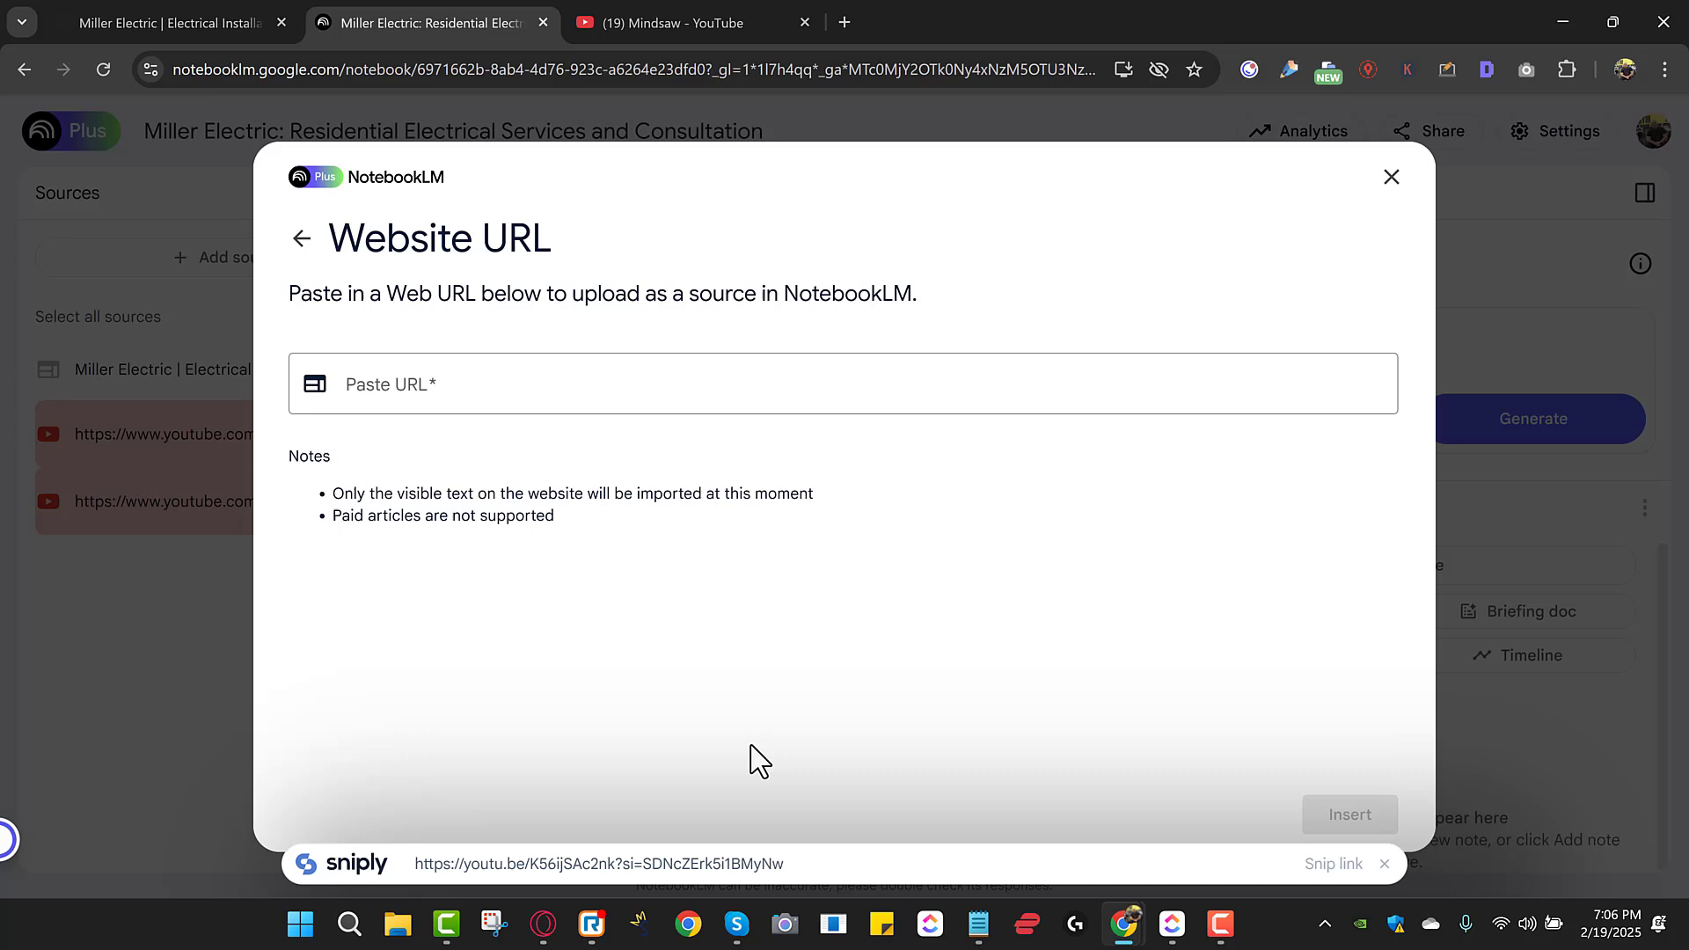
click(606, 383)
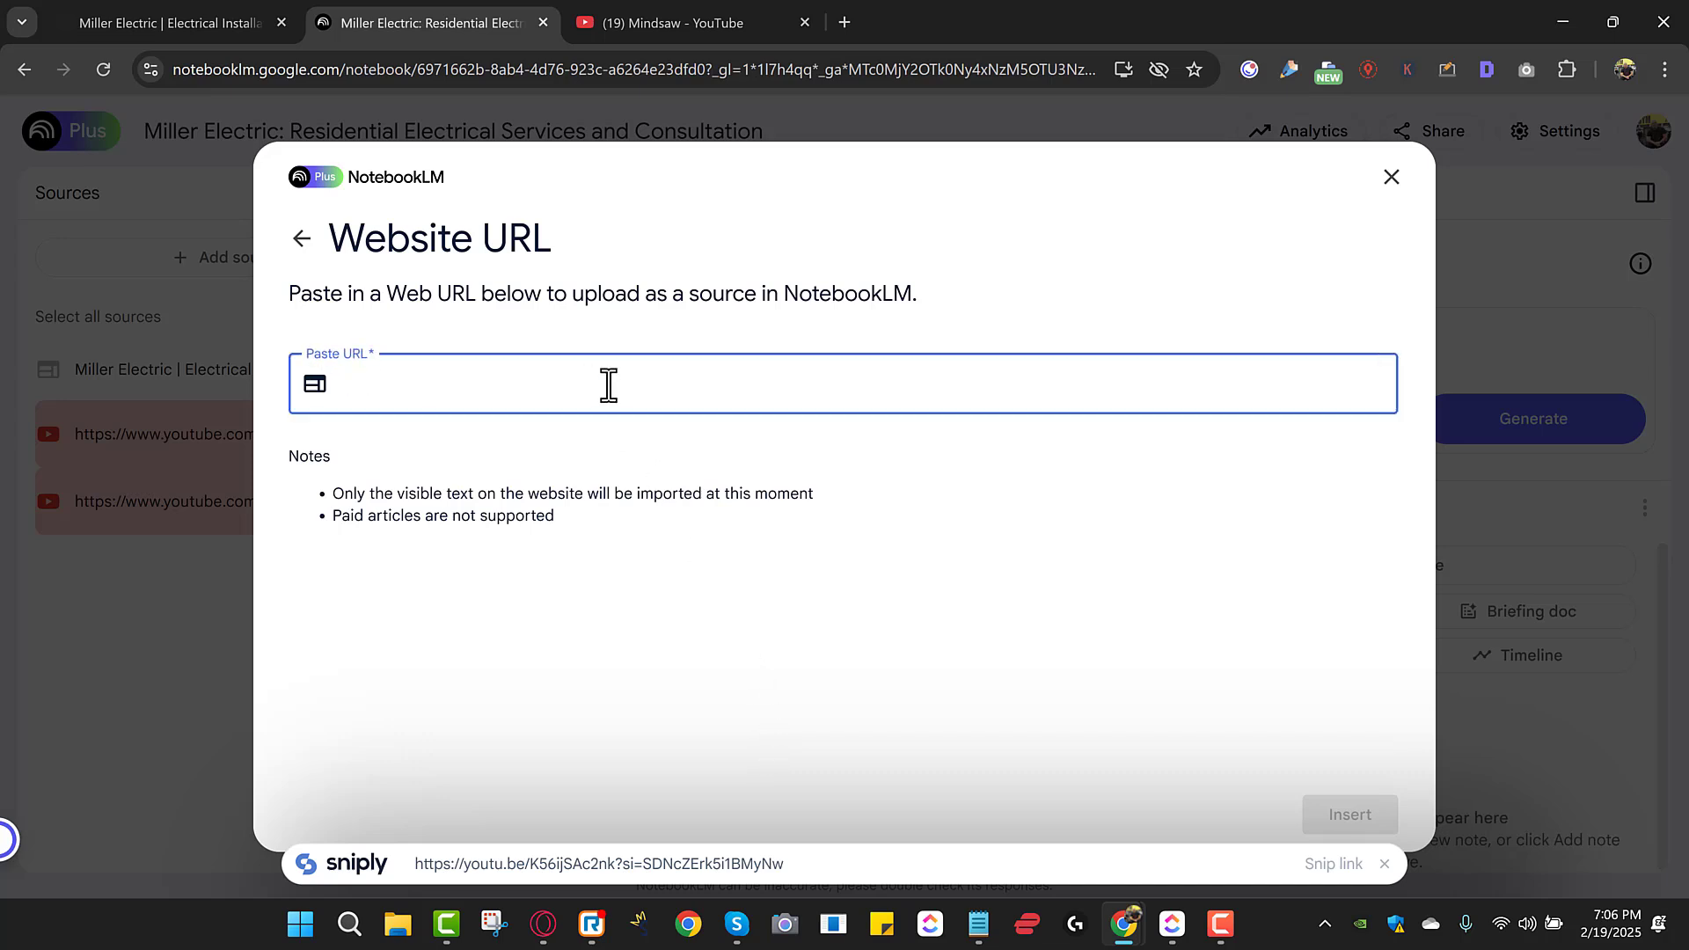
text(https://youtu.be/00d4-NP0IdM?si=Ff9I6BrrCdbBo4xa)
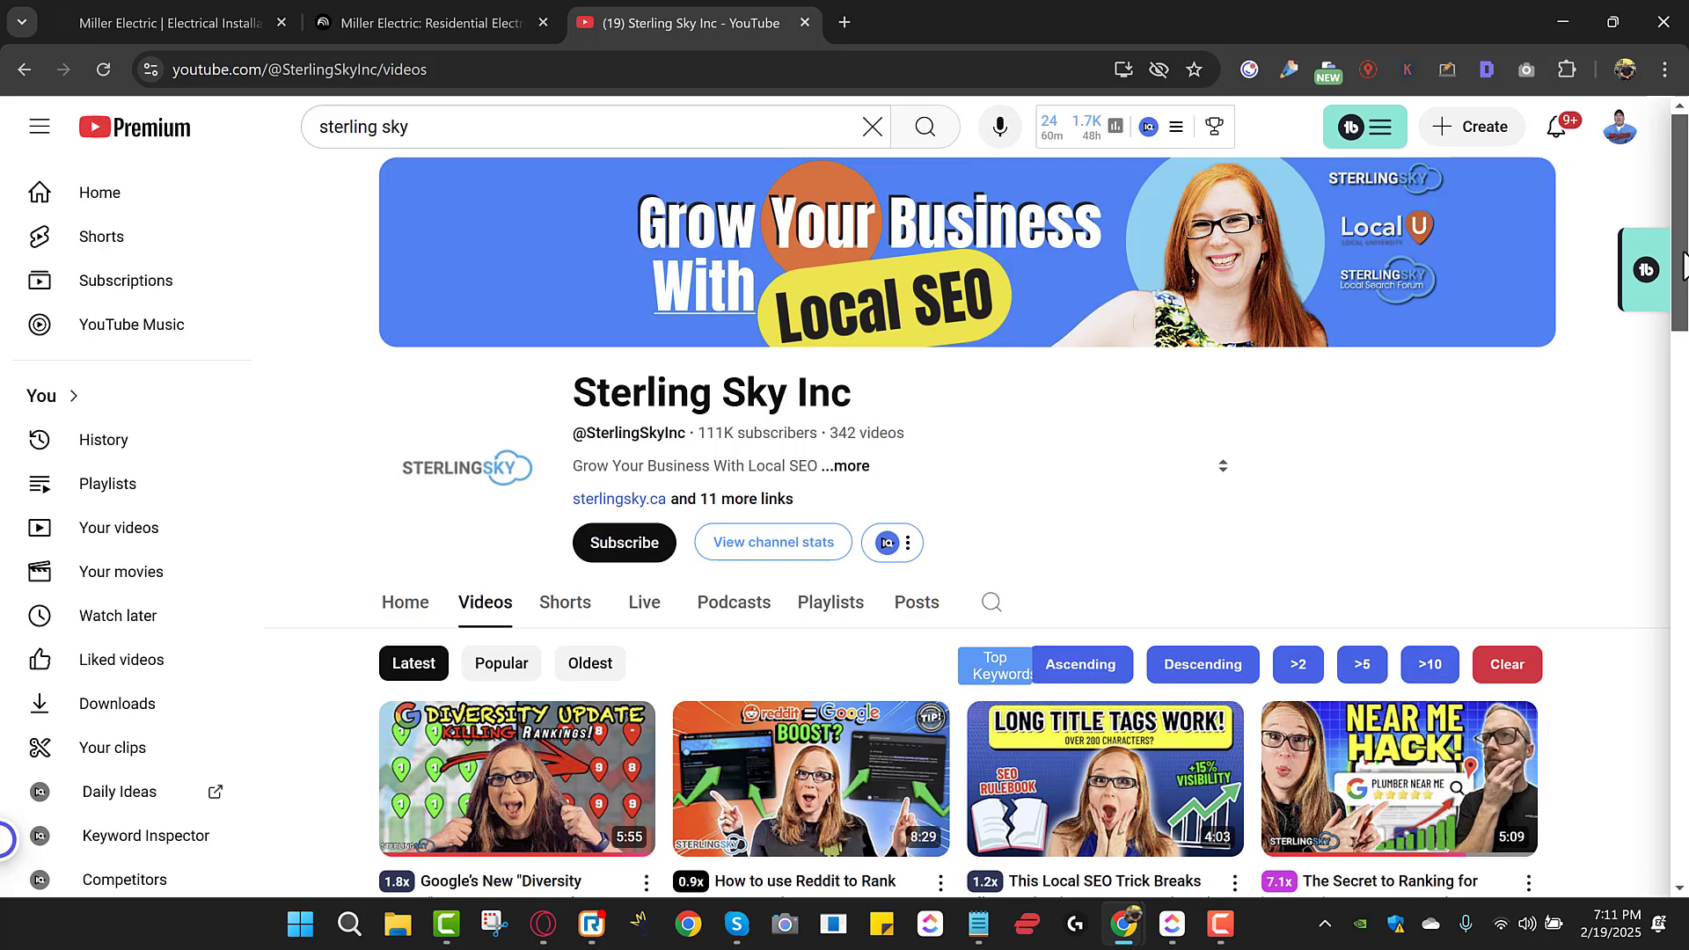
- Bring up the share link for Sterling Sky's Parasite SEO video, then return to the notebook
drag(1684, 268, 1684, 420)
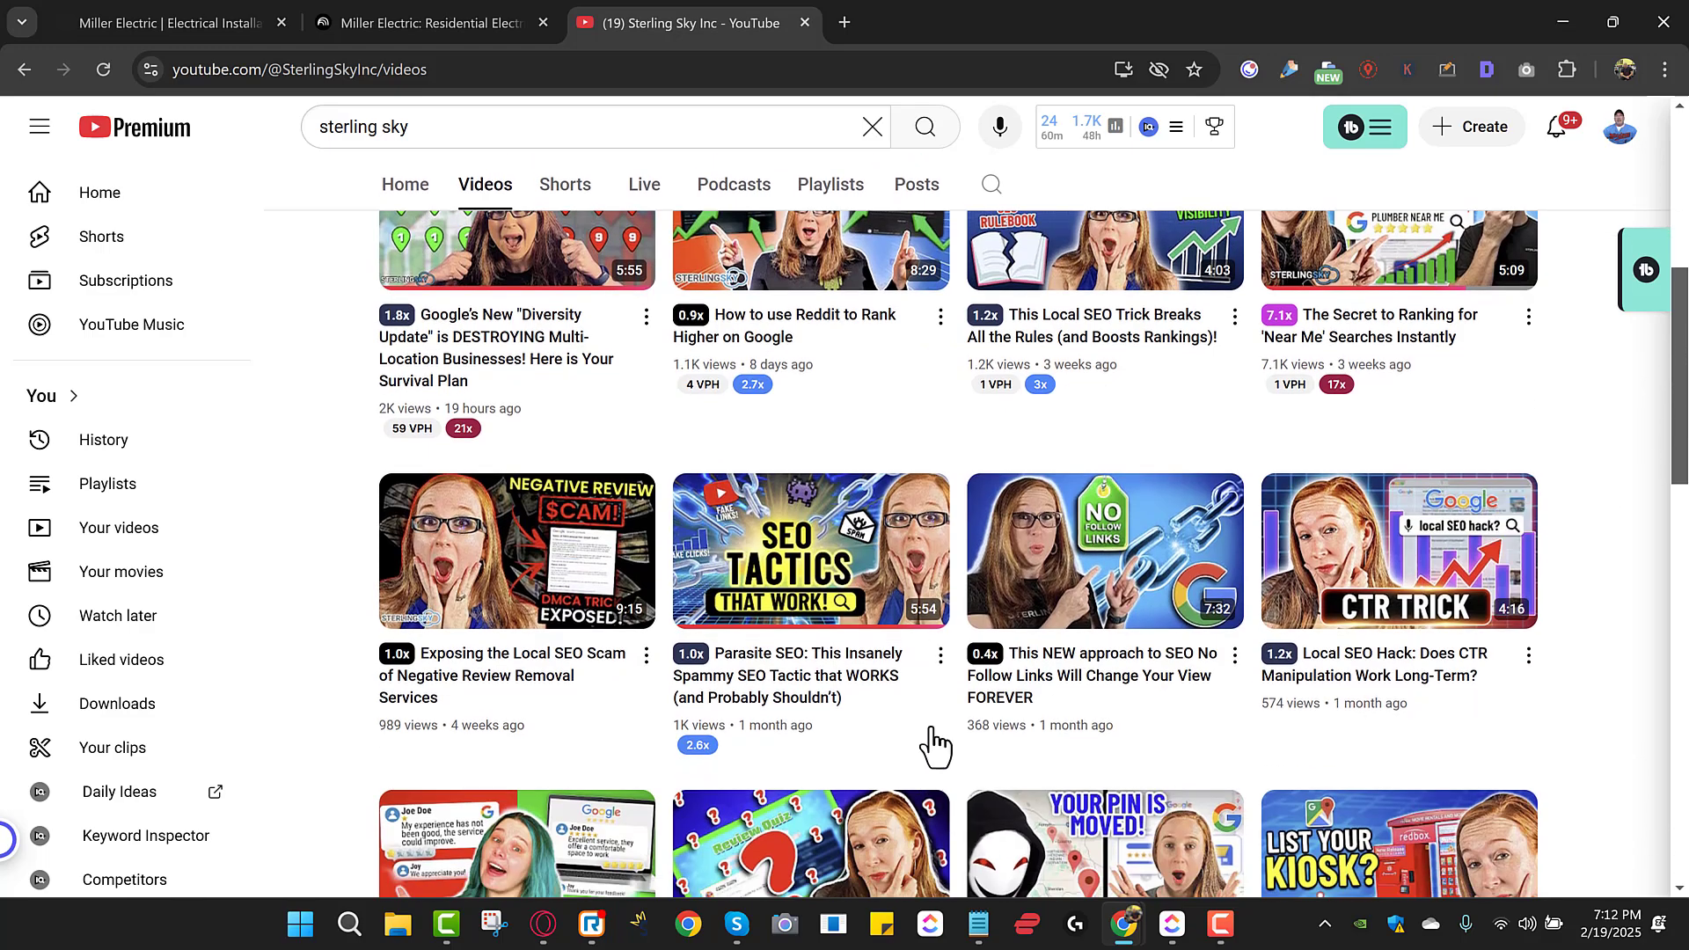
click(940, 656)
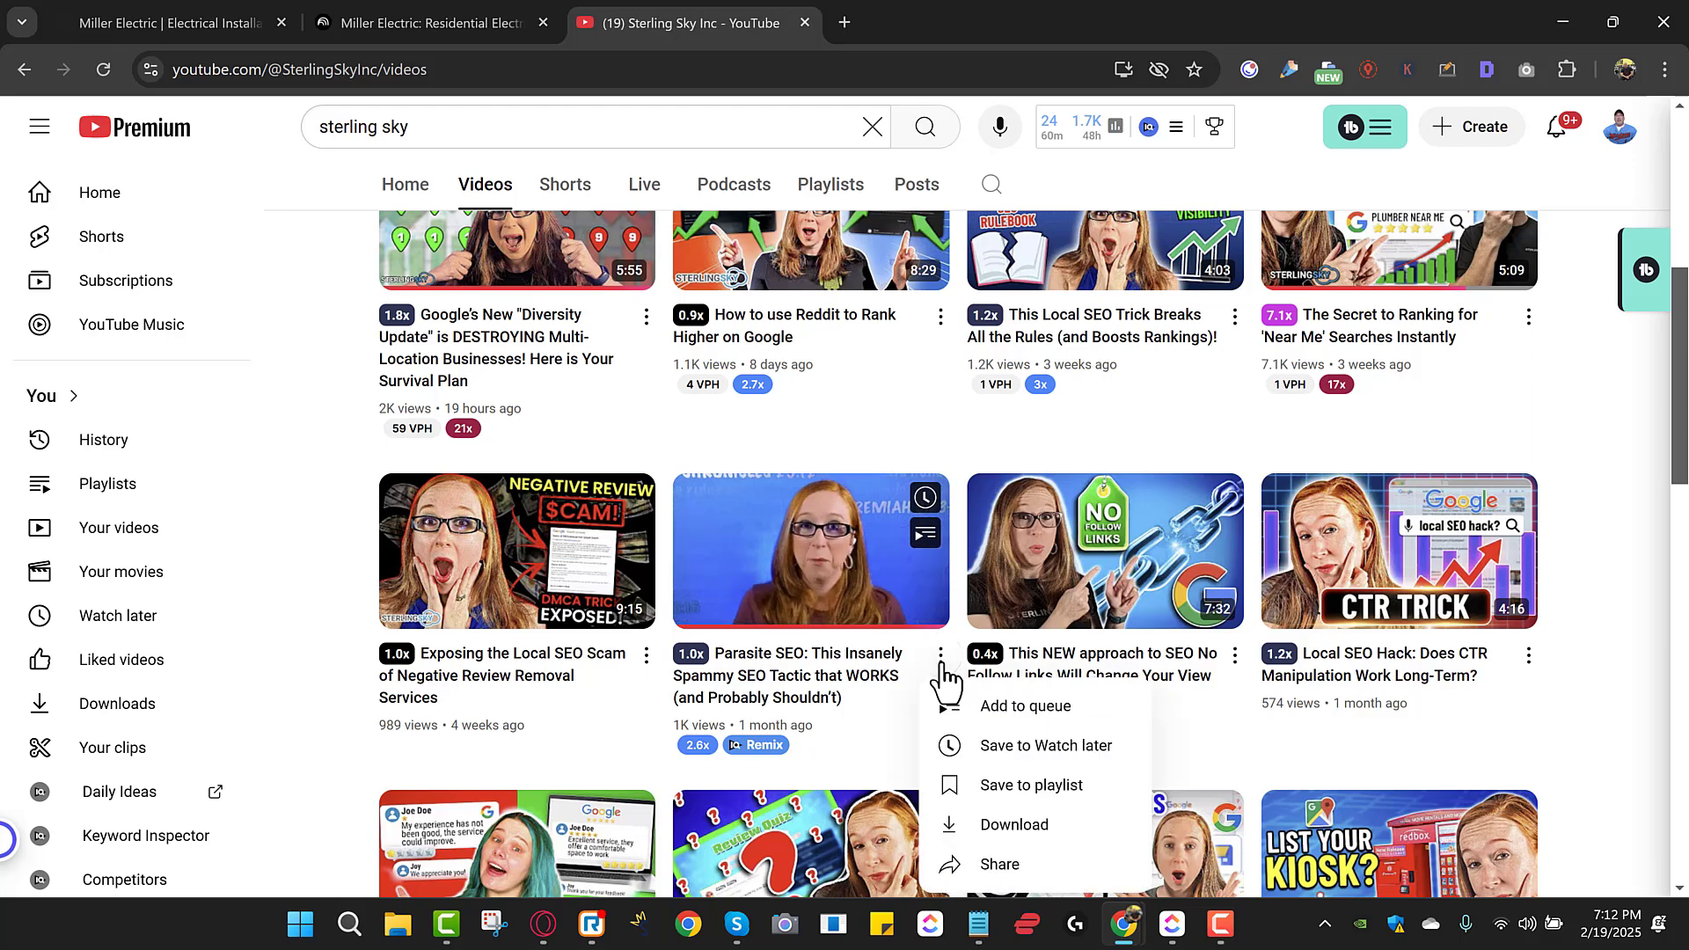
click(990, 870)
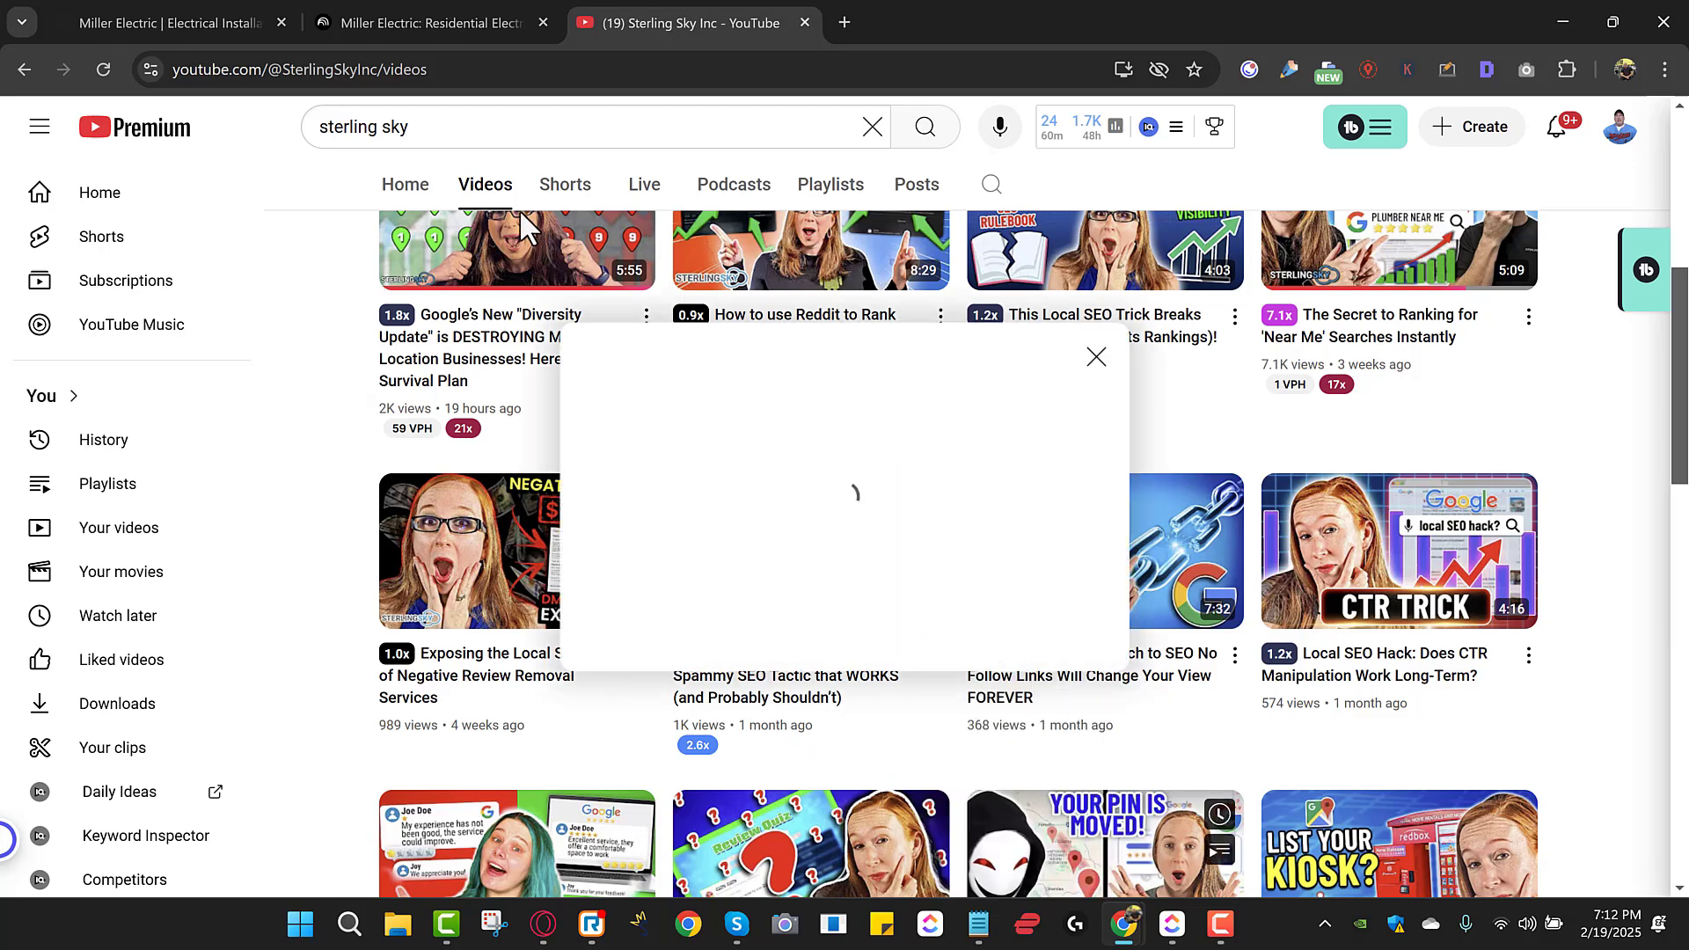
click(434, 23)
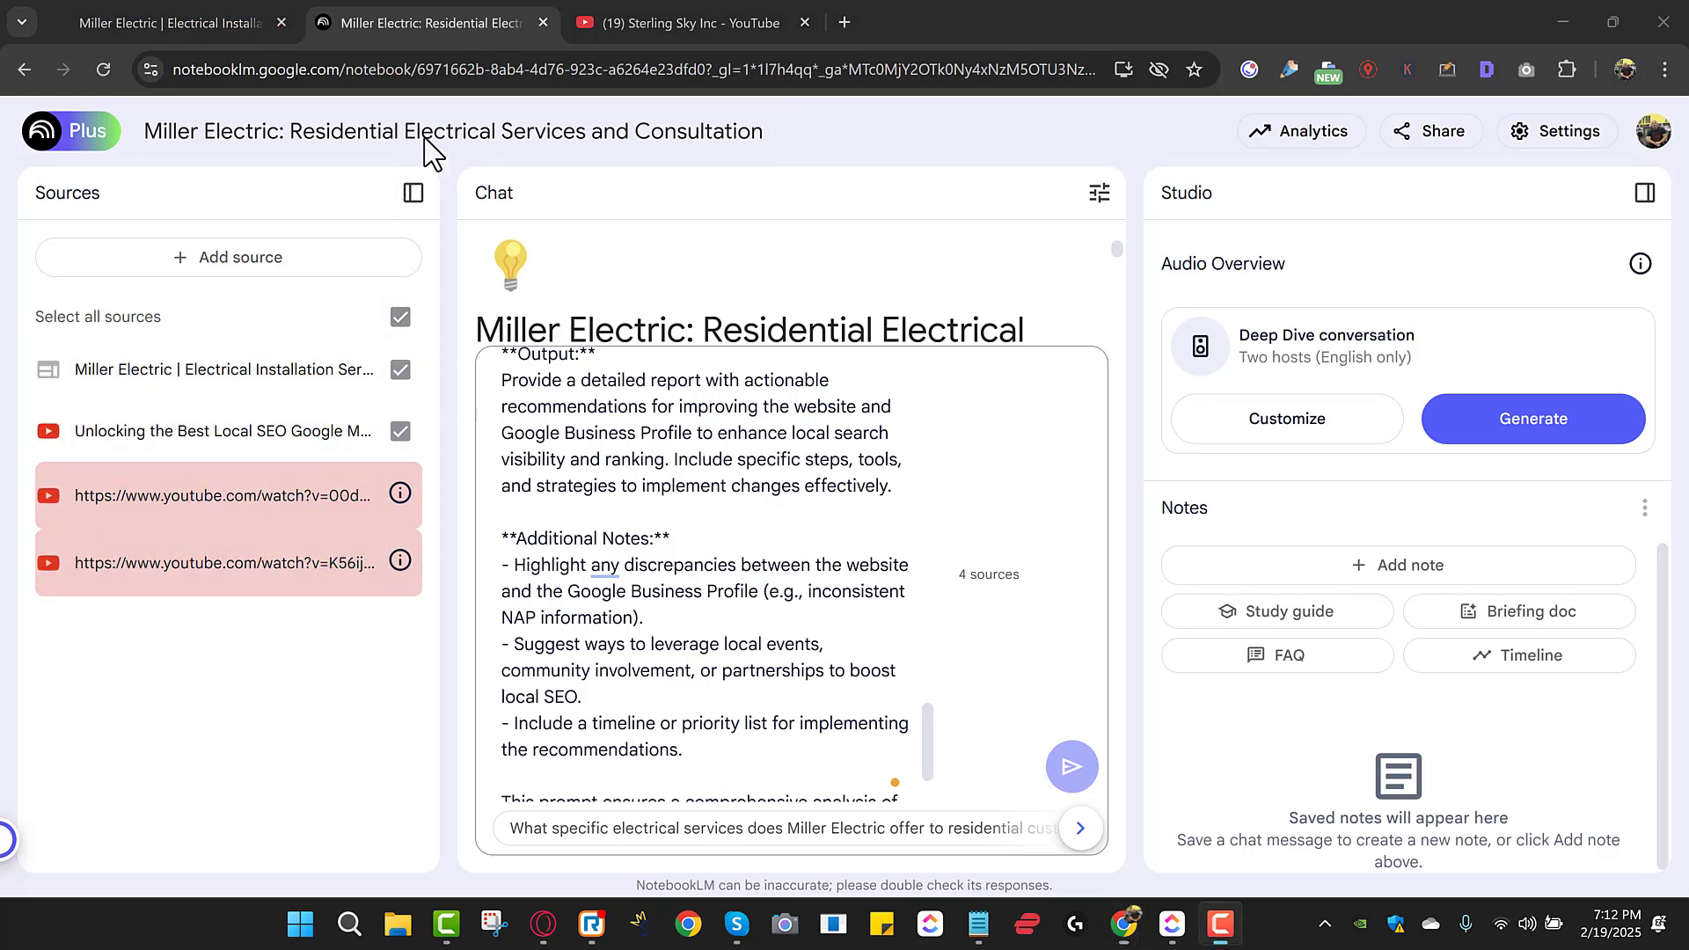
- Add the copied Sterling Sky Parasite SEO video link as a YouTube source
click(249, 257)
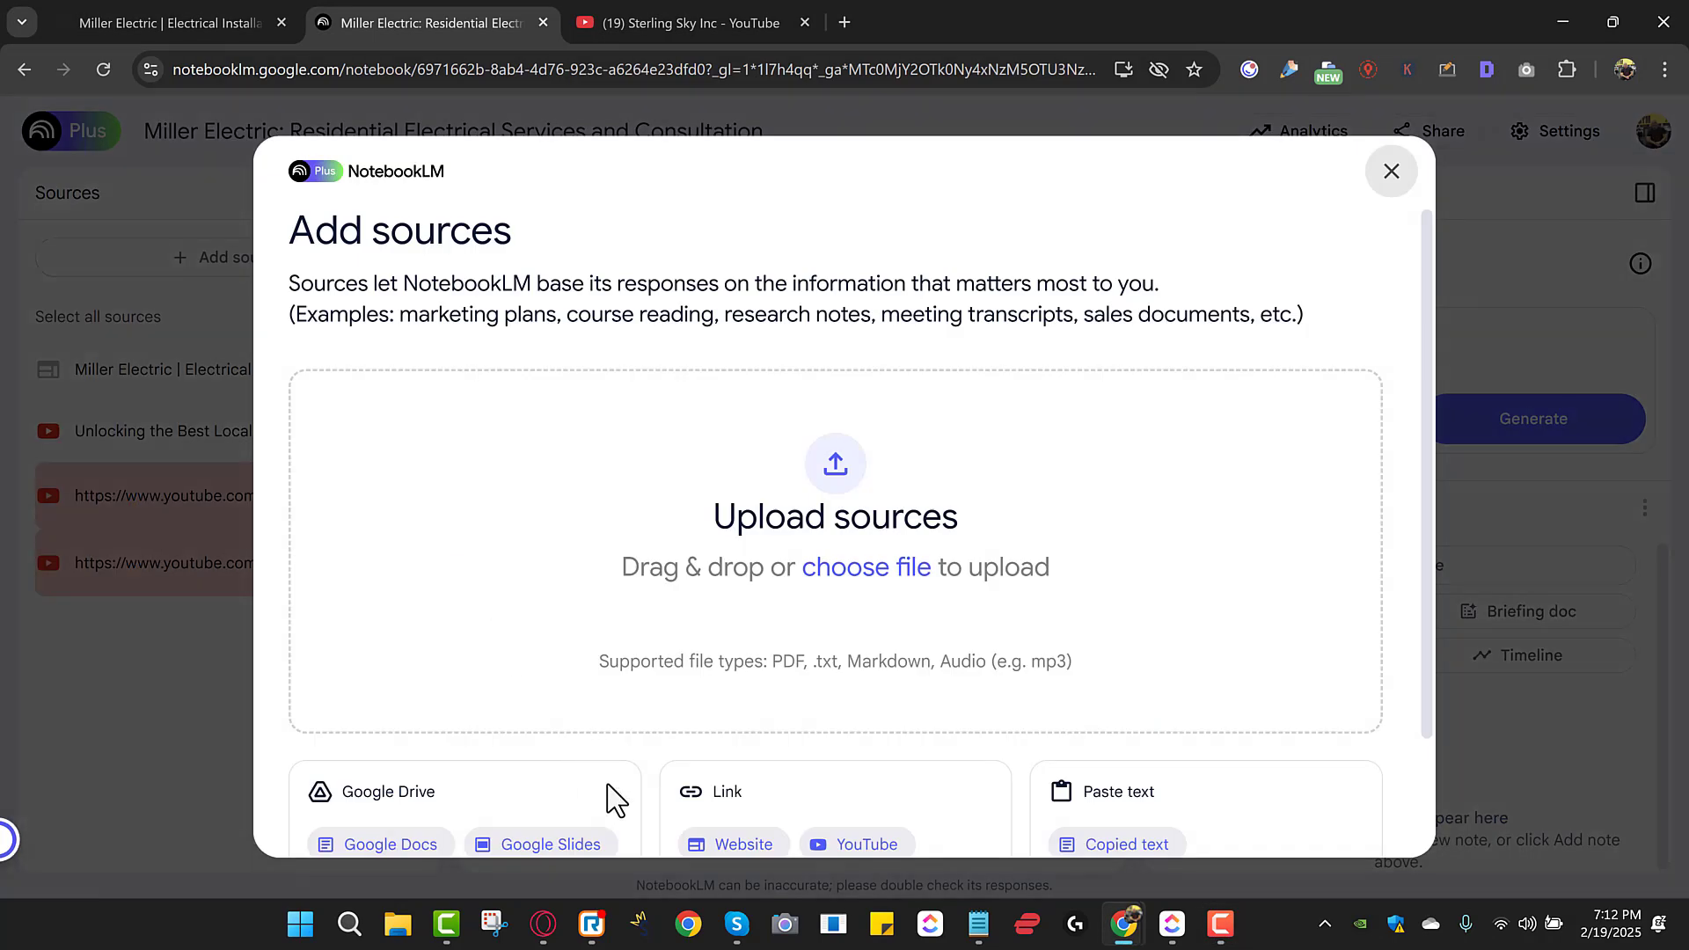
click(847, 851)
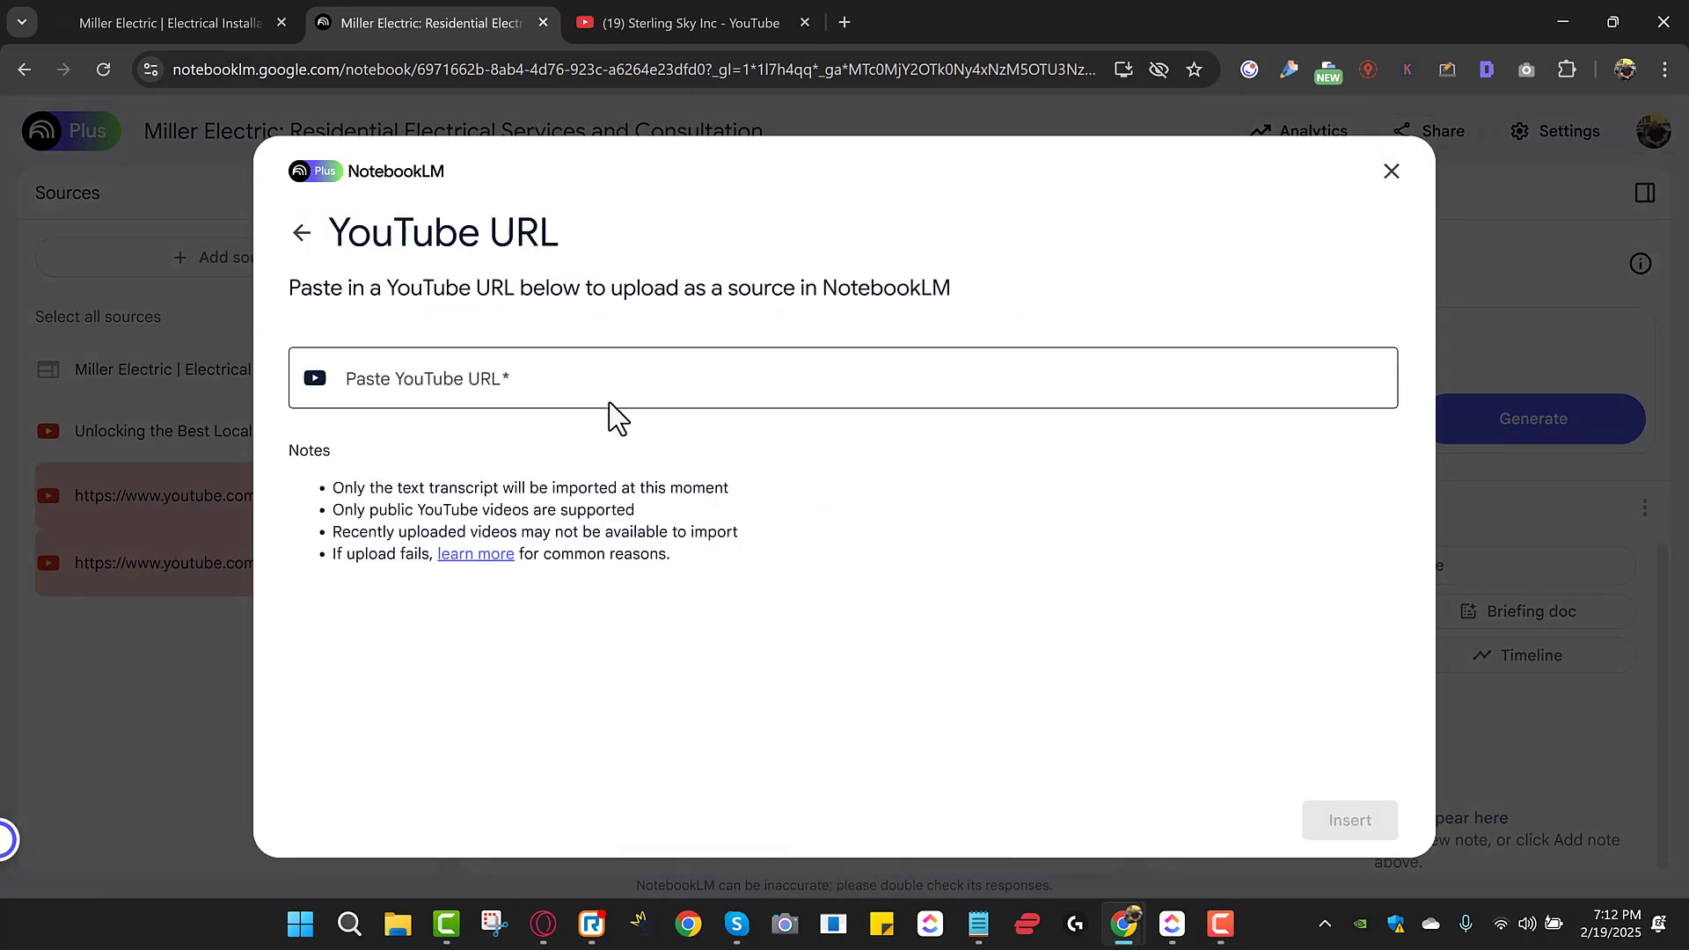
click(616, 378)
text(https://youtu.be/_R-ez5zHiNI?si=1UT7ecJc9r8RzMmW)
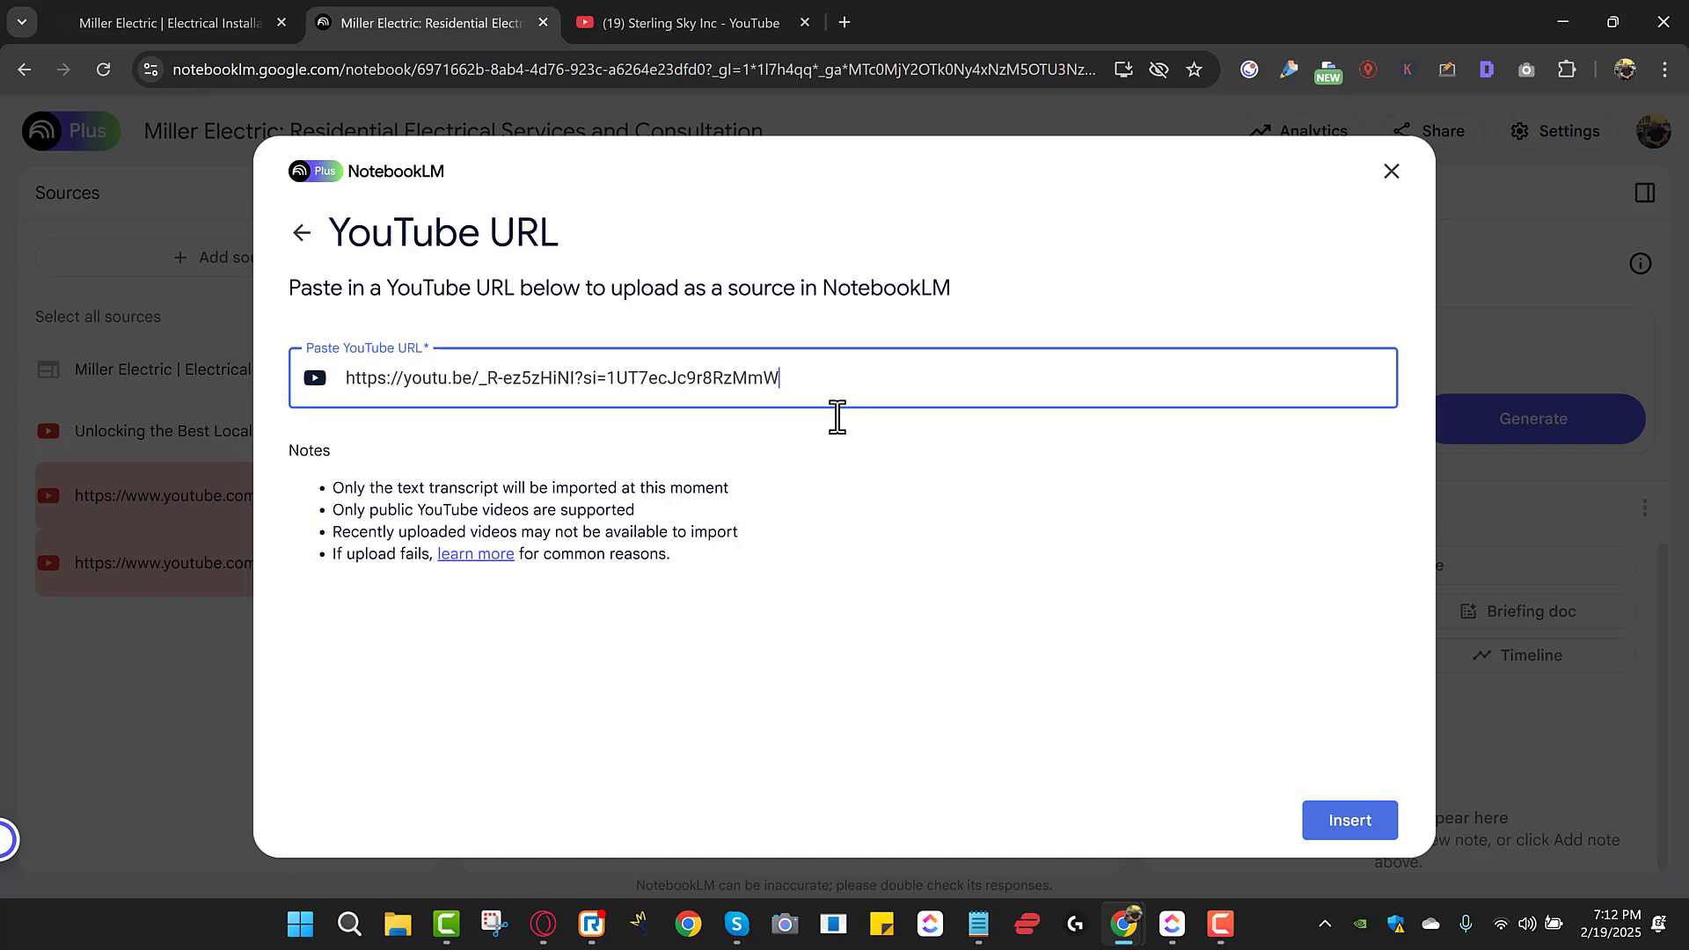
click(1351, 836)
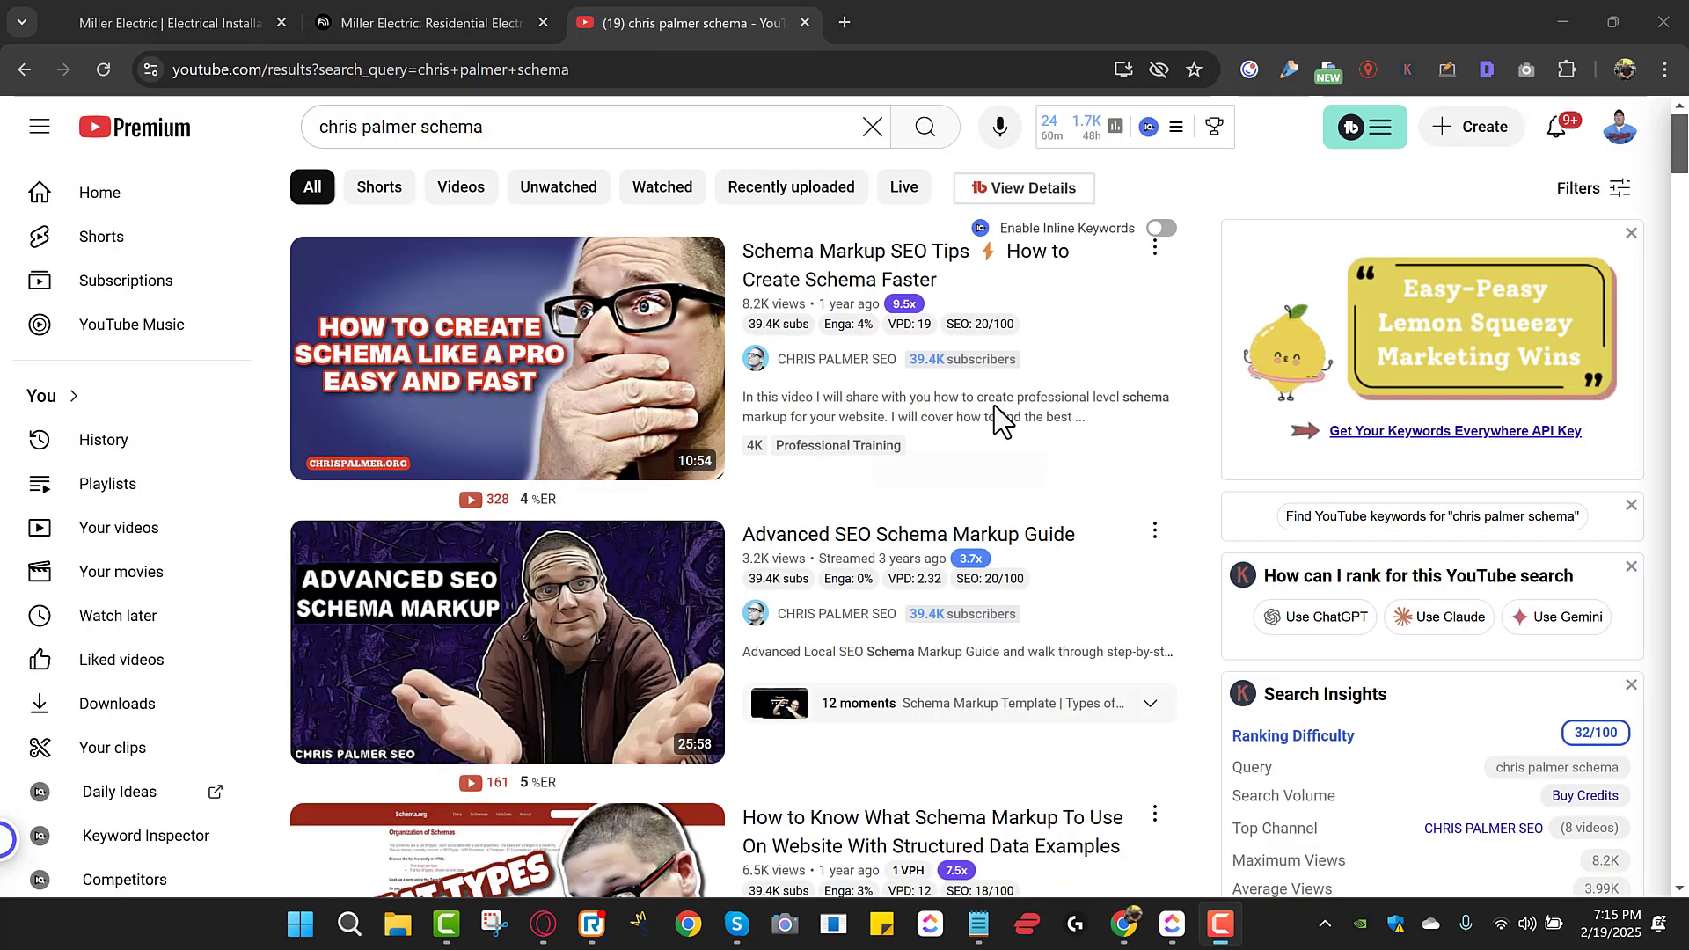
- Copy the youtu.be share link of the Schema Markup SEO Tips video and close the Share dialog
mouse_move(1020, 413)
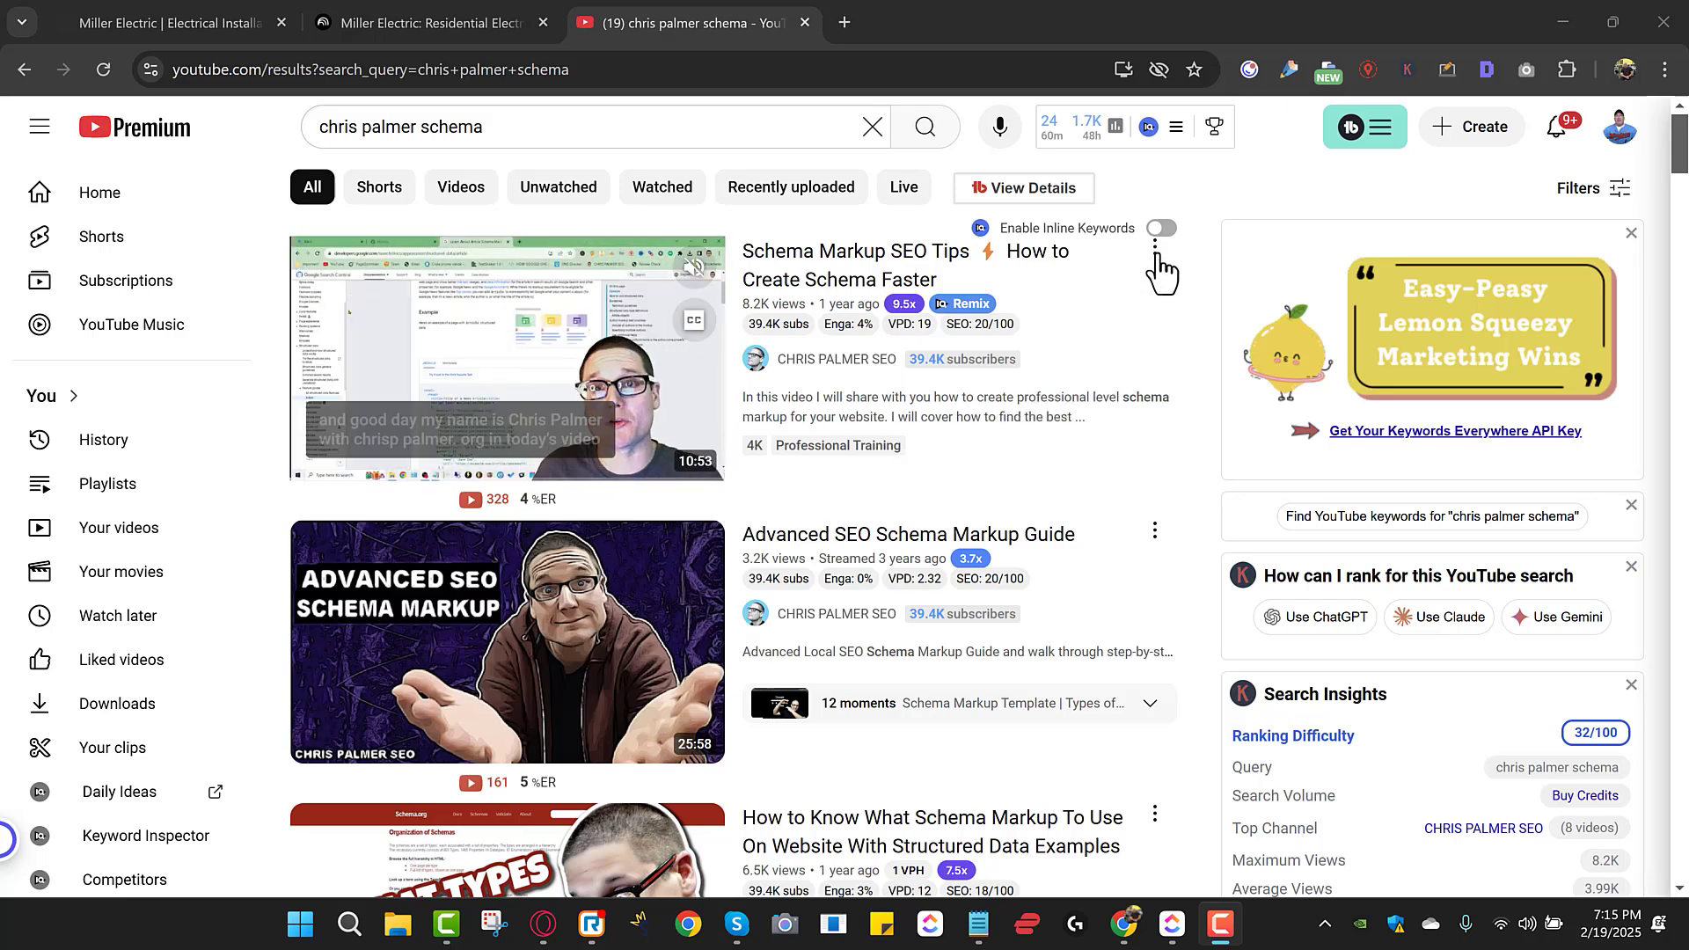
click(1155, 246)
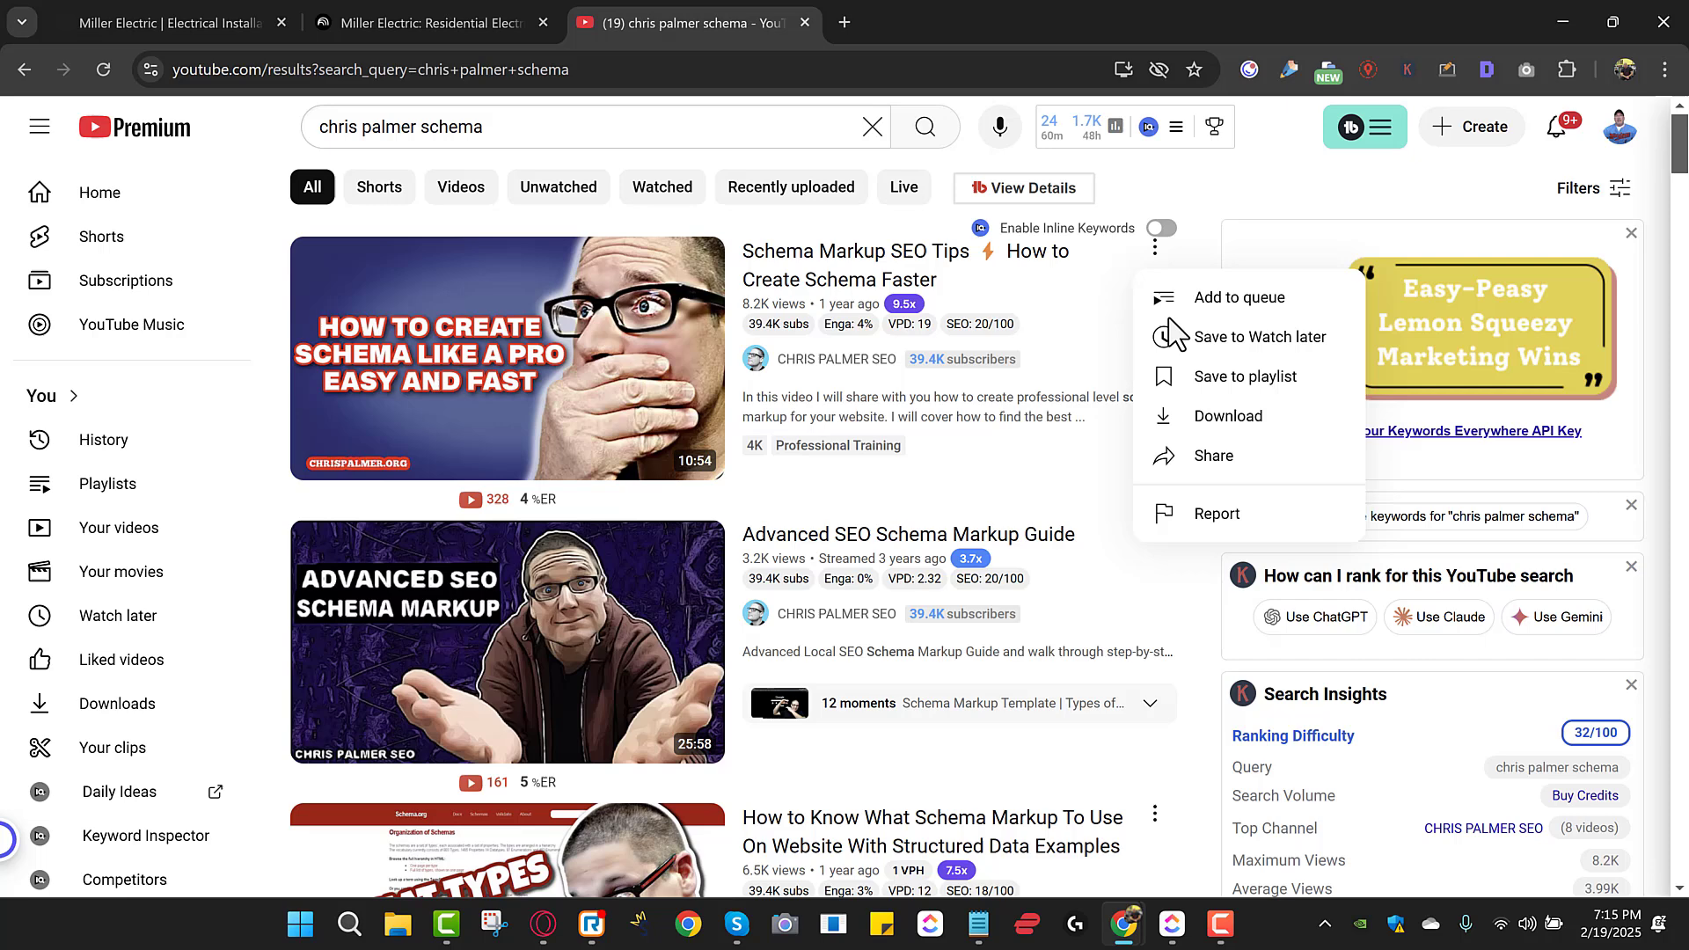
click(1198, 457)
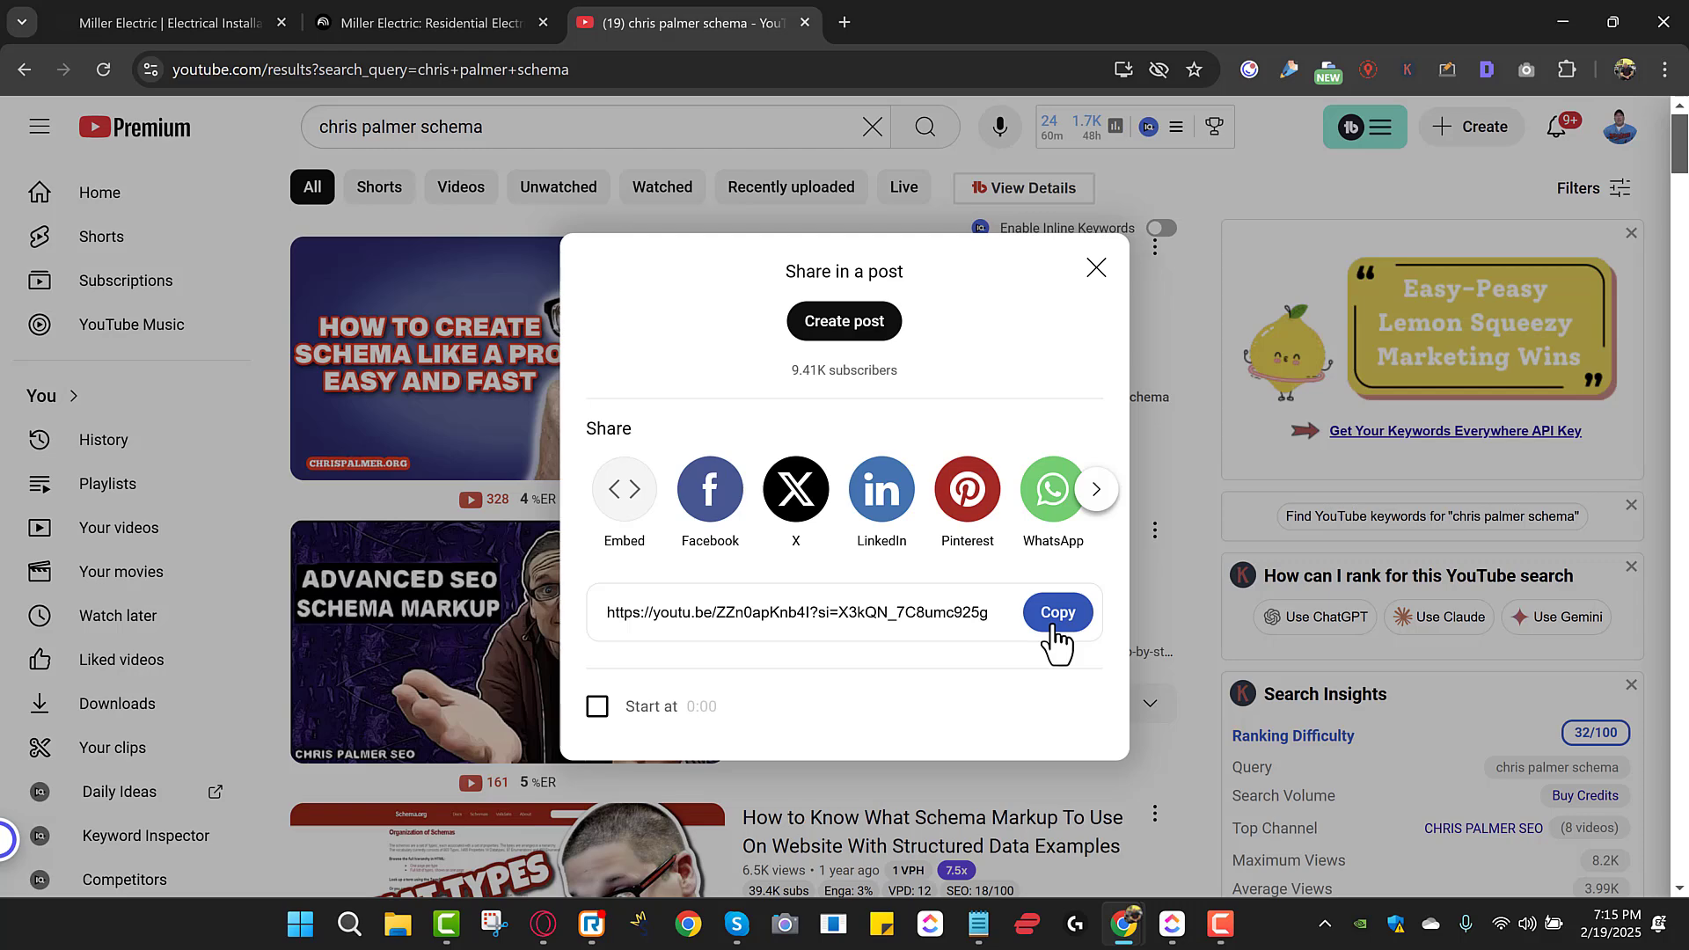
click(1056, 616)
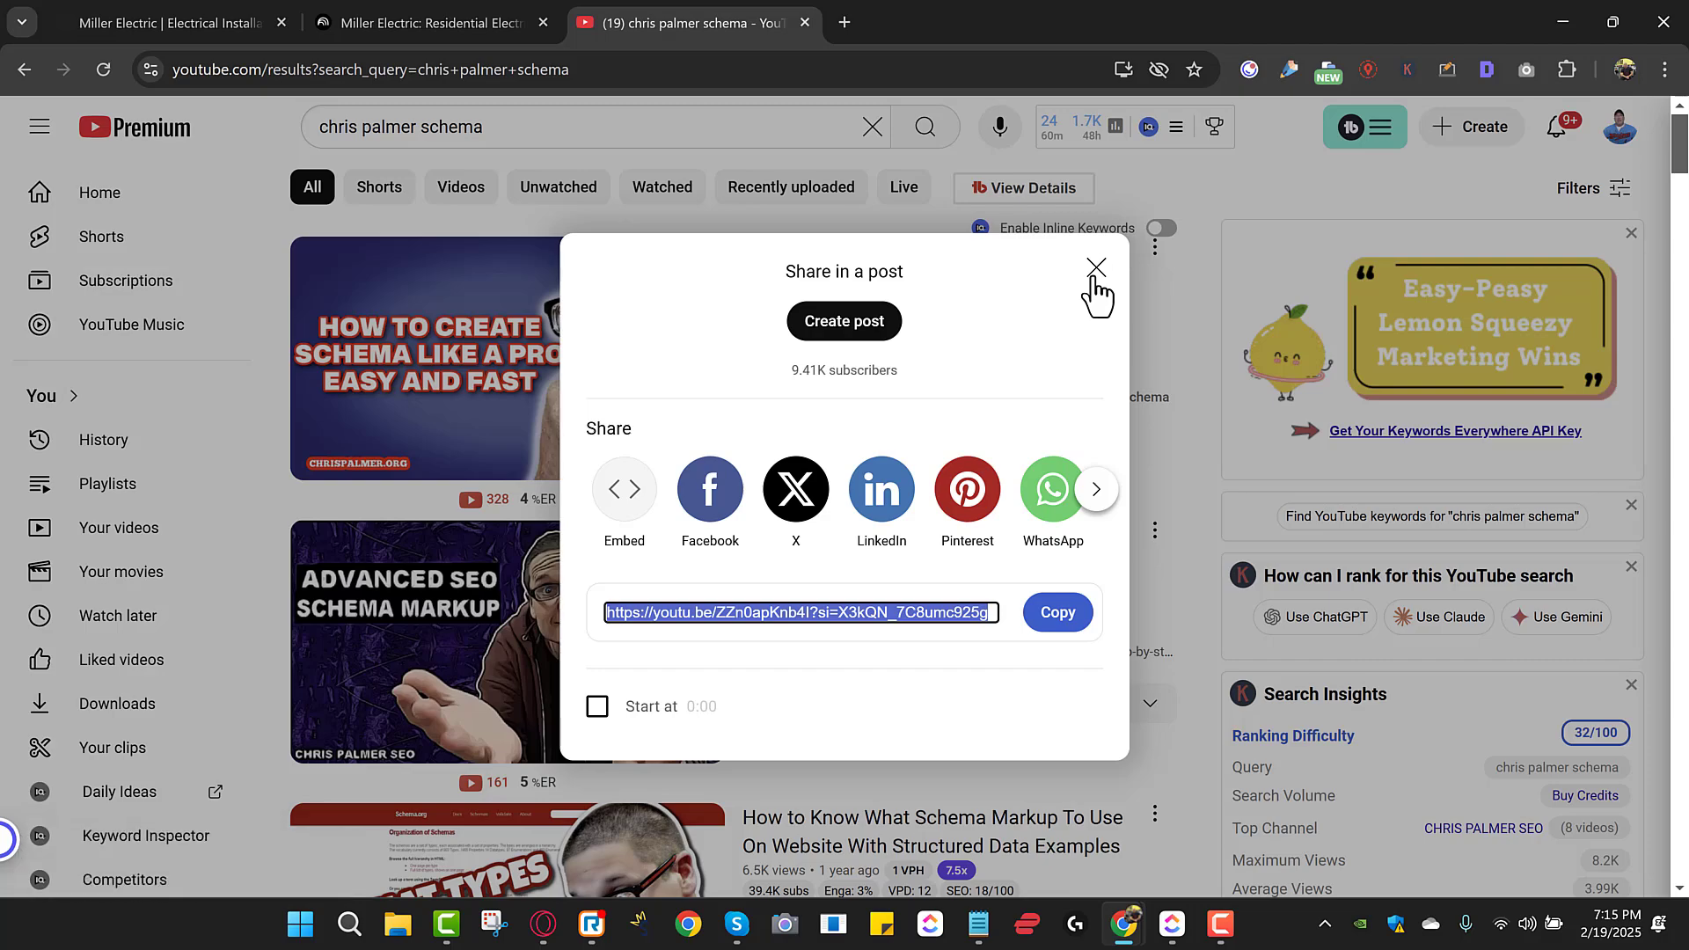
click(1094, 269)
- Add the Schema Markup SEO Tips video link as a YouTube source in the Miller Electric notebook
click(445, 24)
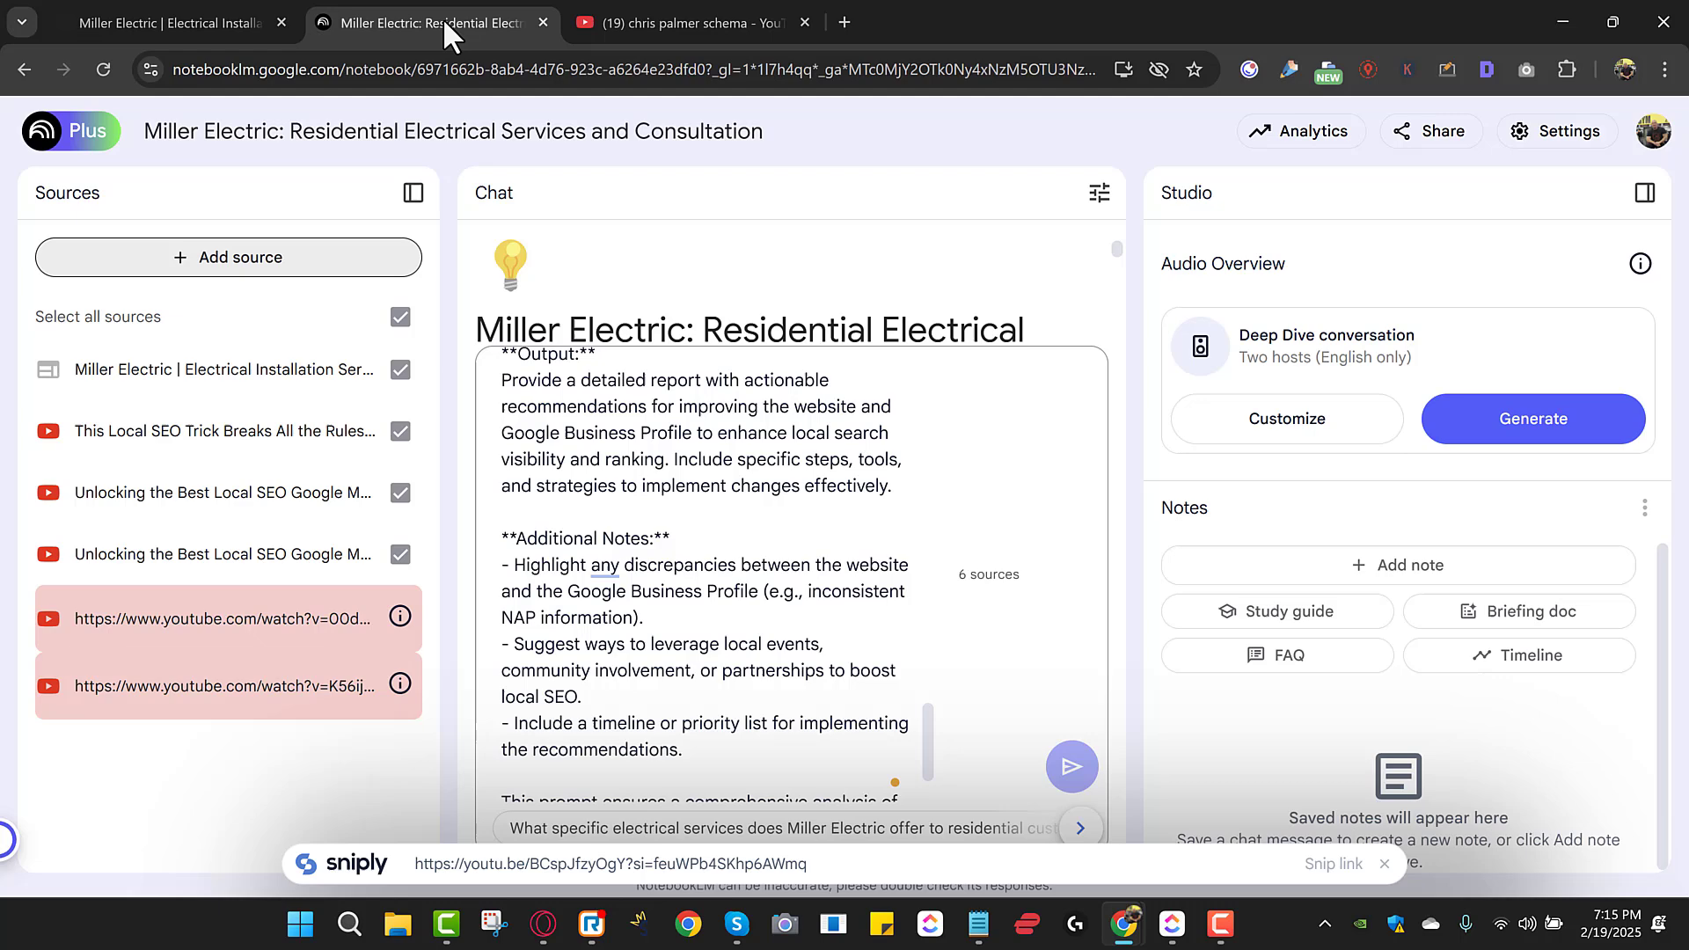
click(234, 262)
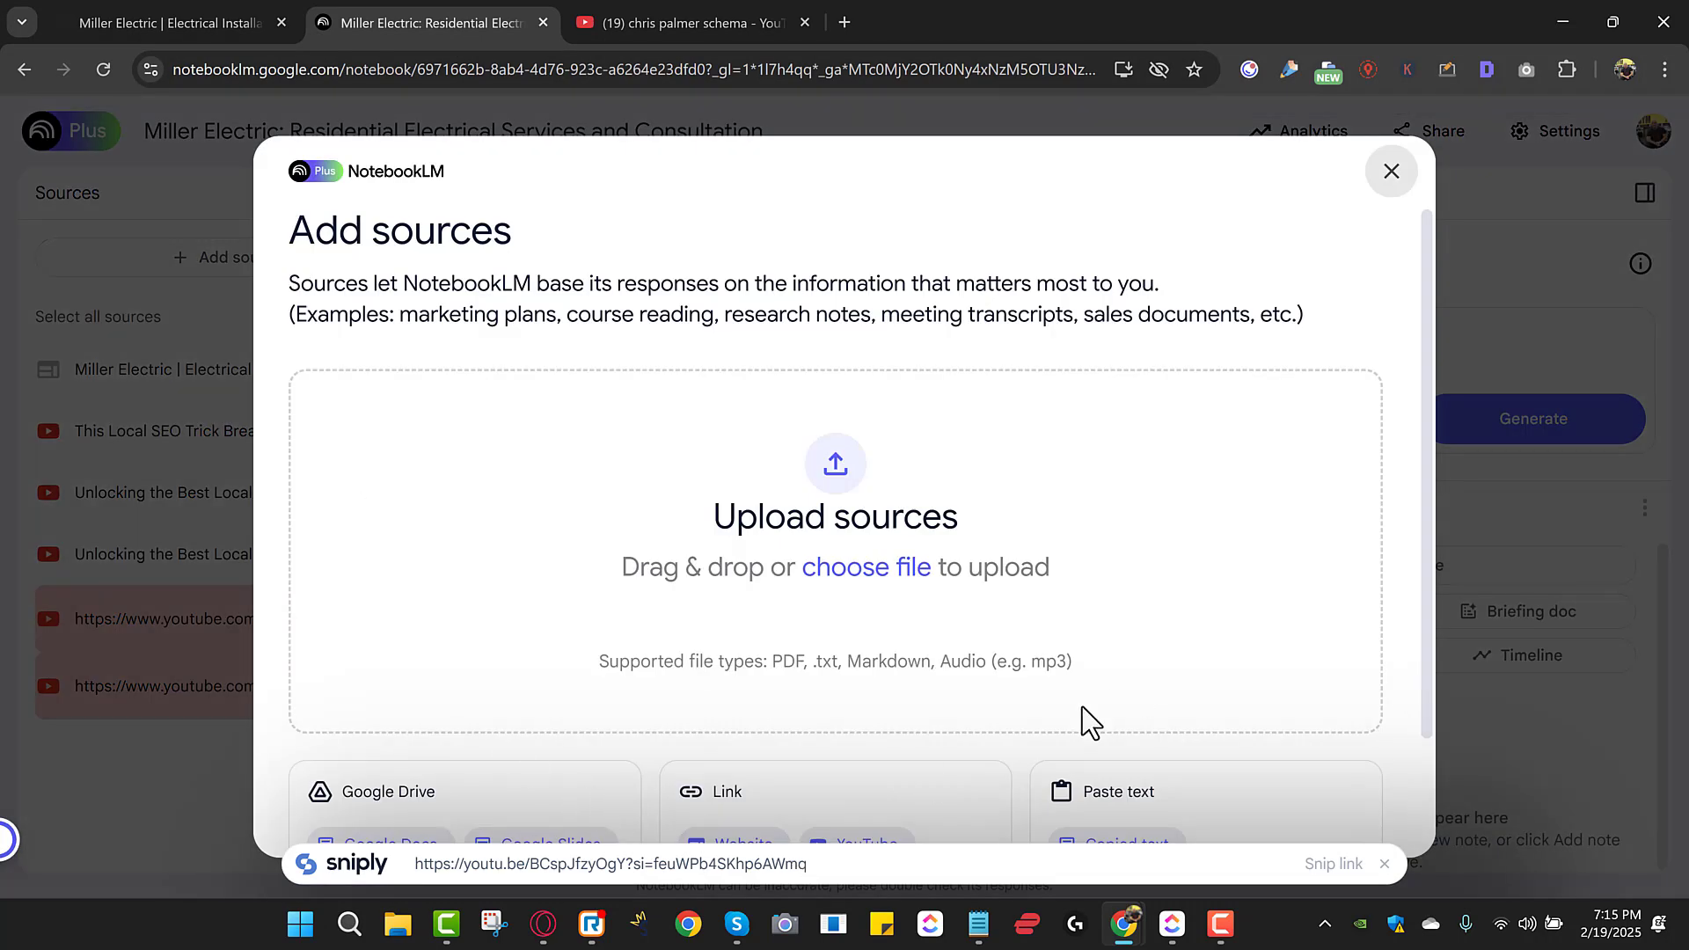
scroll(1082, 716, down, 2)
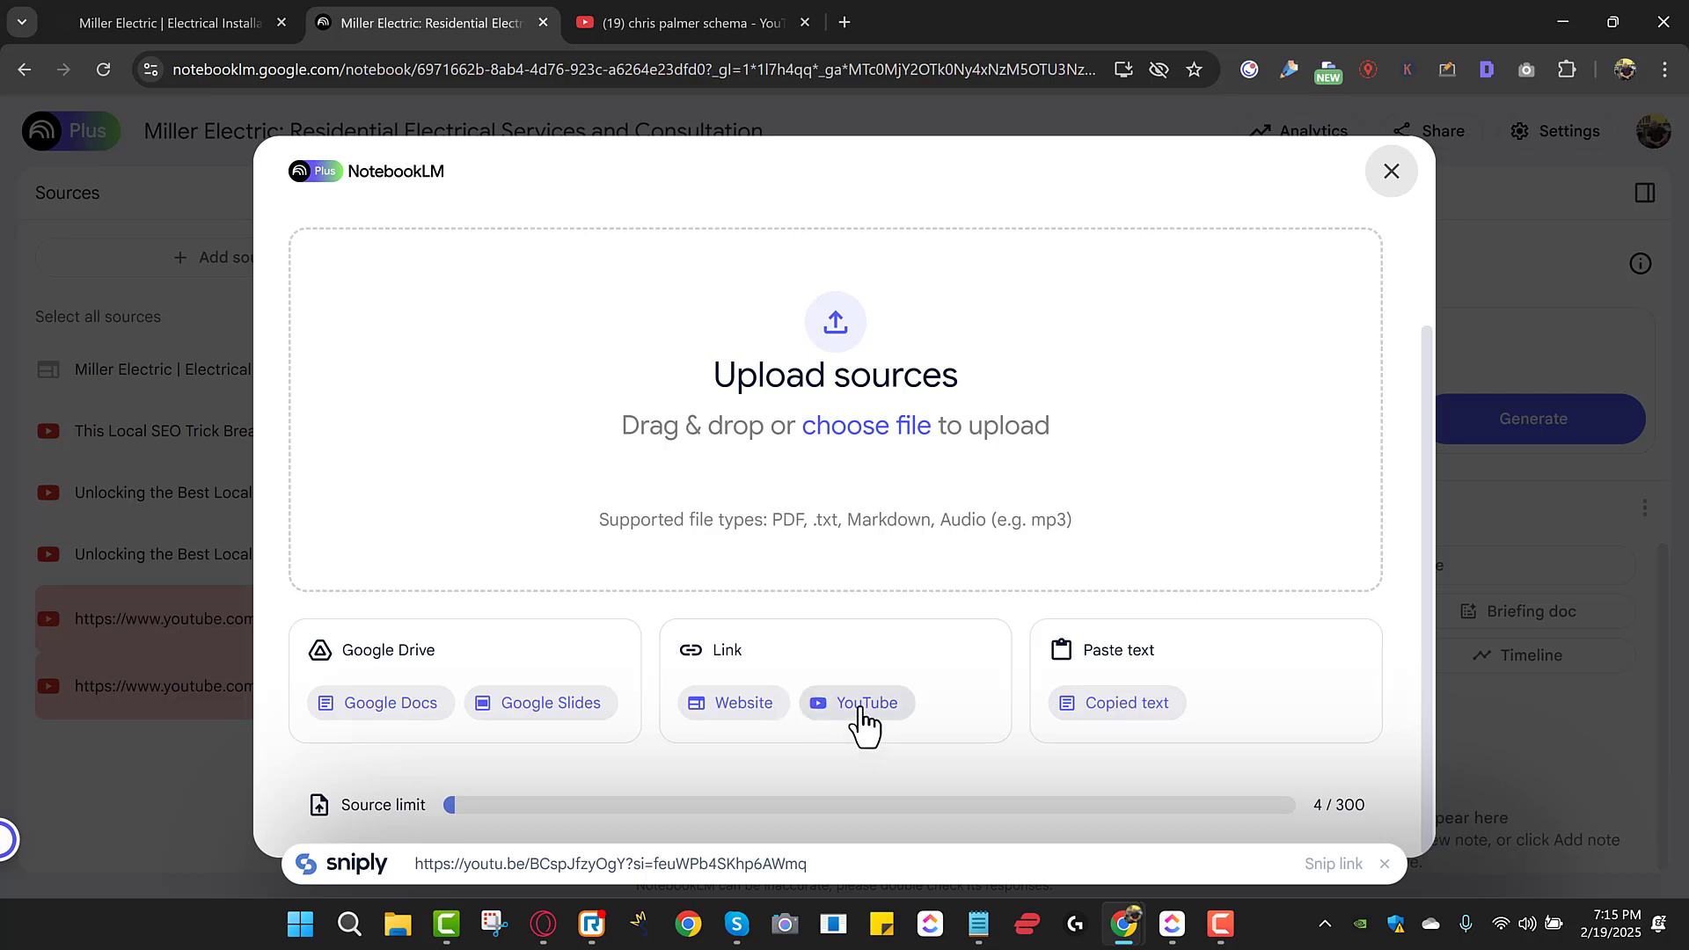
click(859, 723)
click(524, 377)
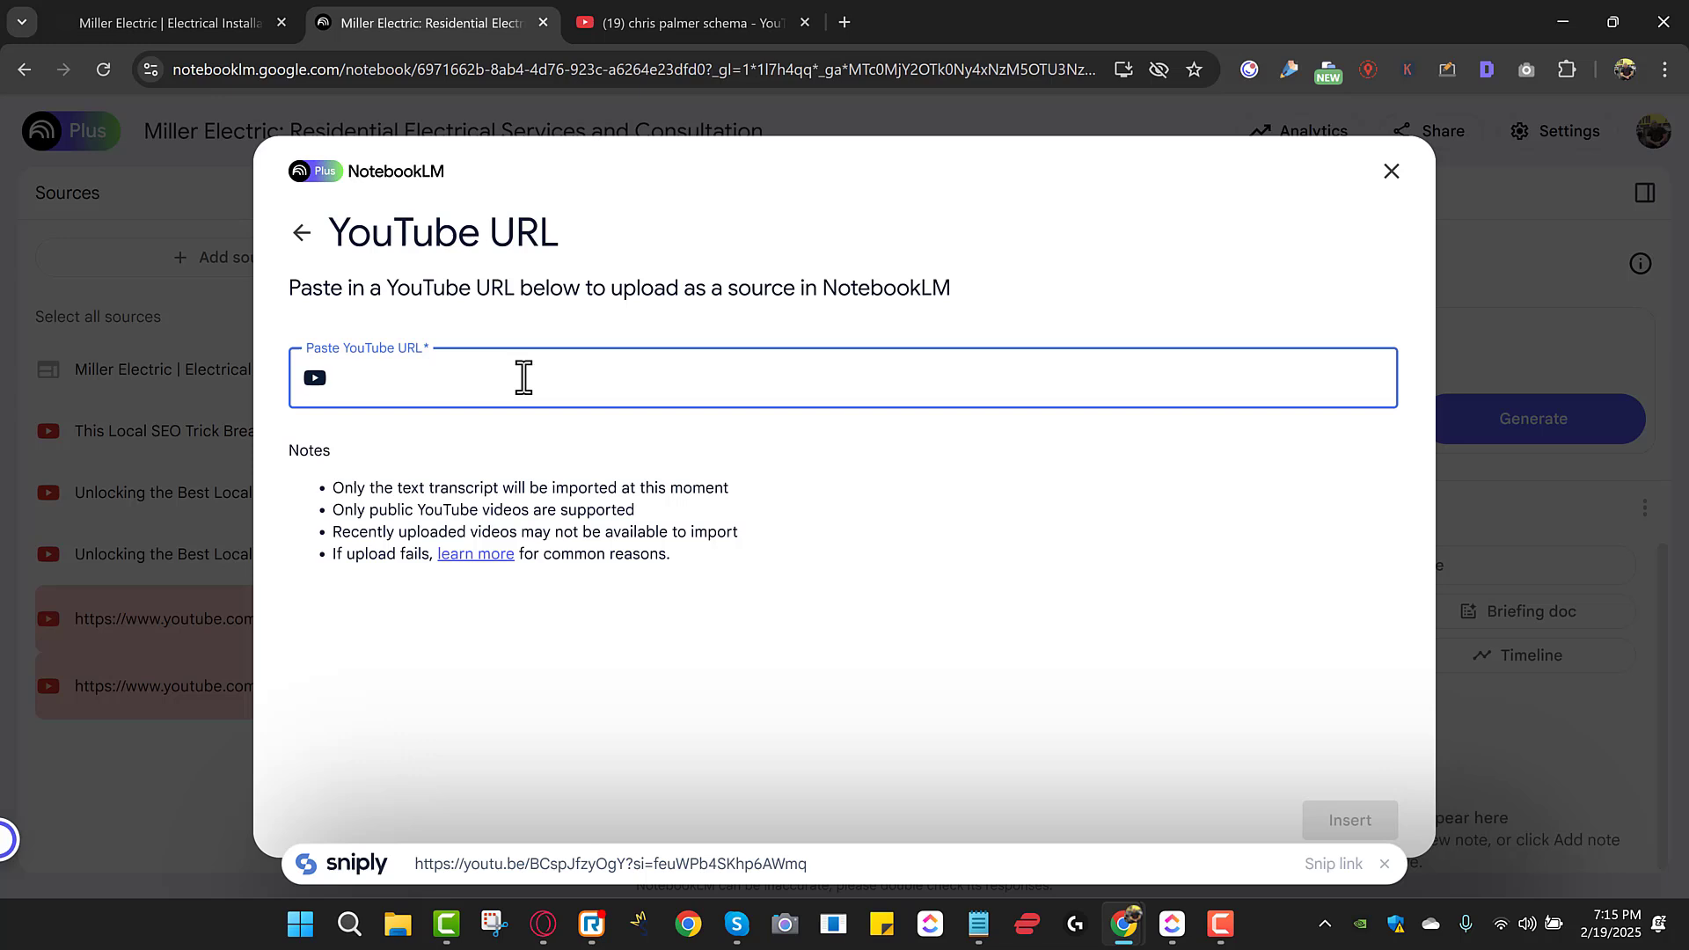
key(ctrl+v)
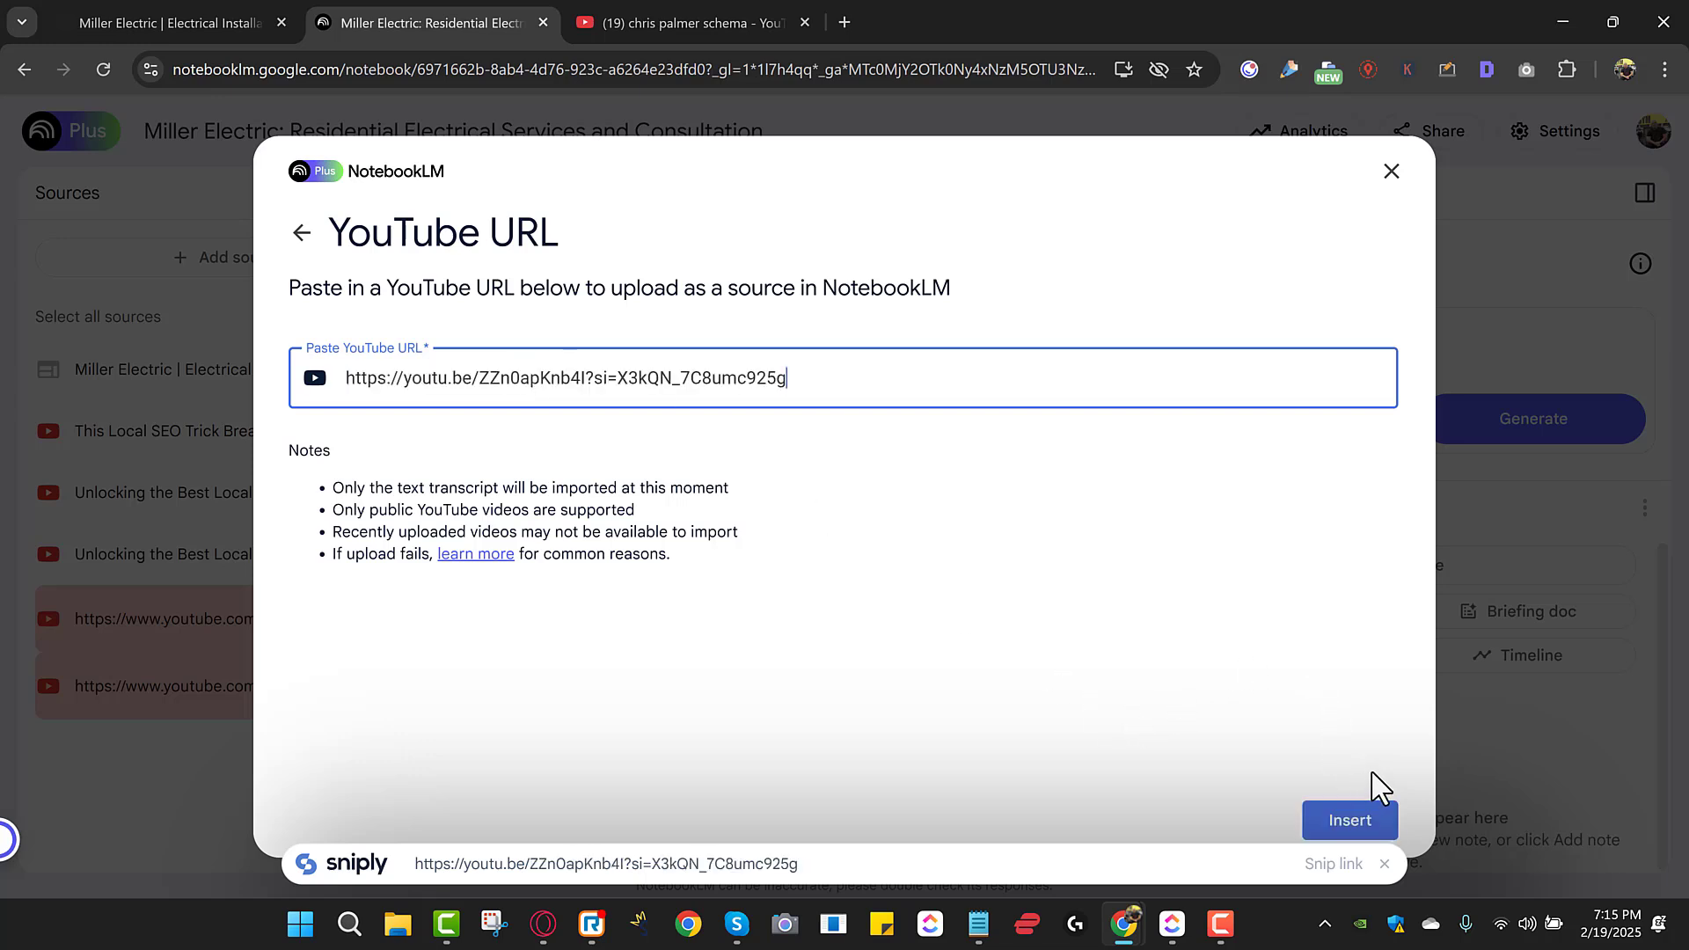
click(1361, 832)
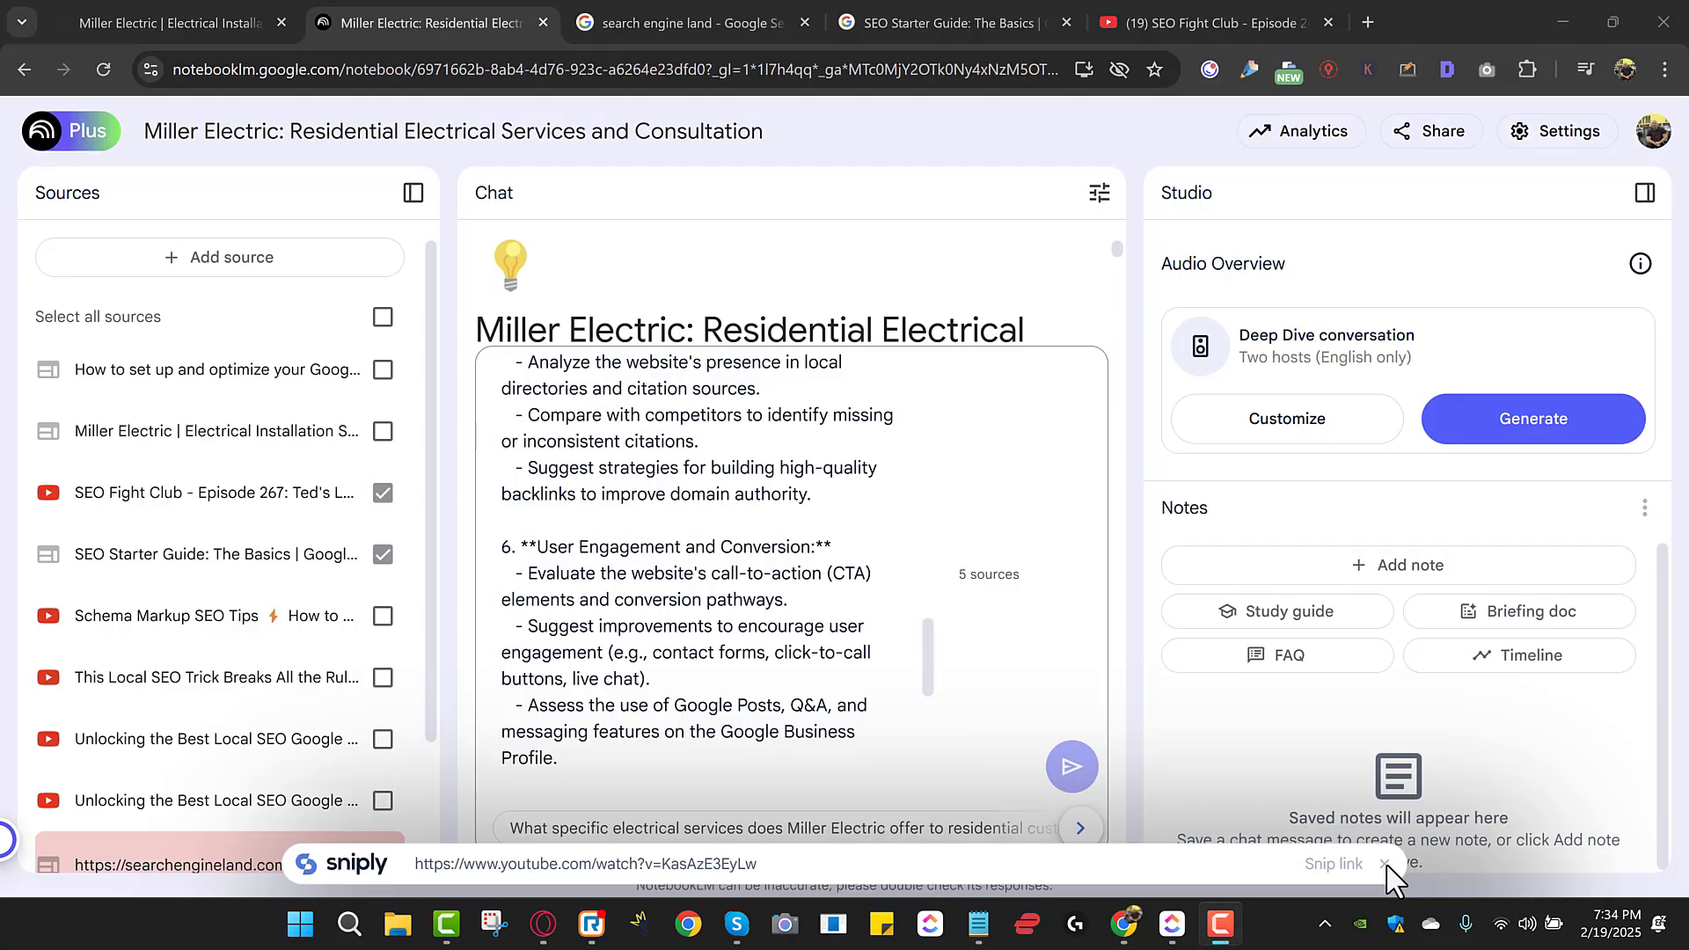
click(1384, 863)
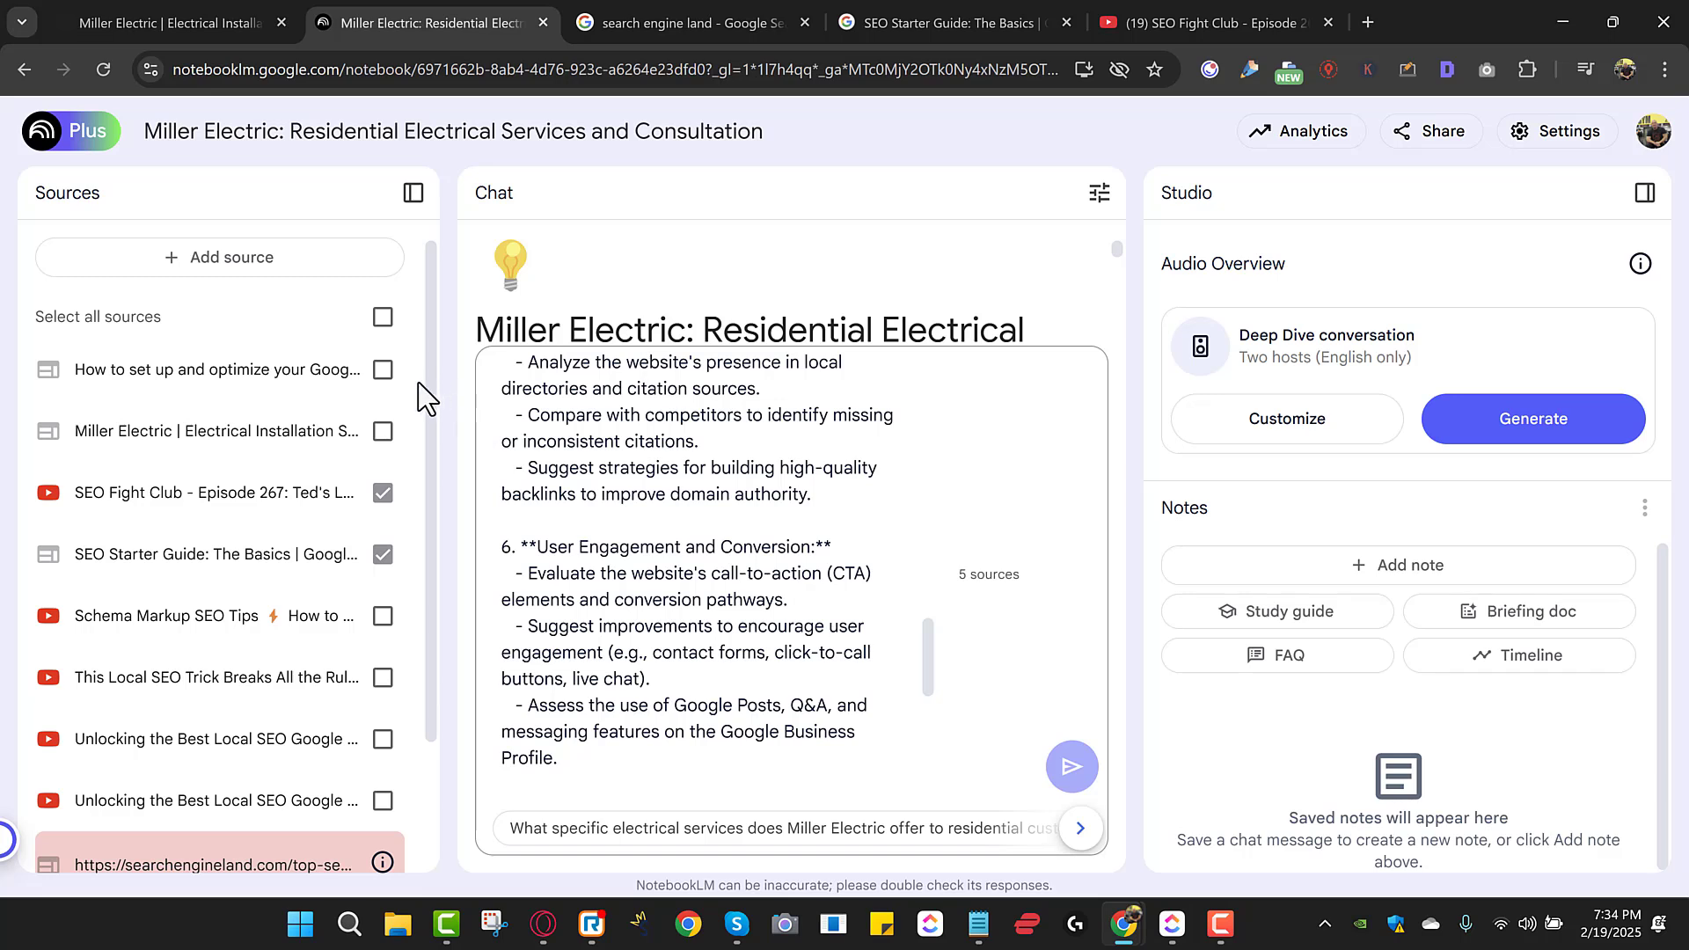
- Select all 8 sources for the chat and switch to the search engine land results
click(382, 318)
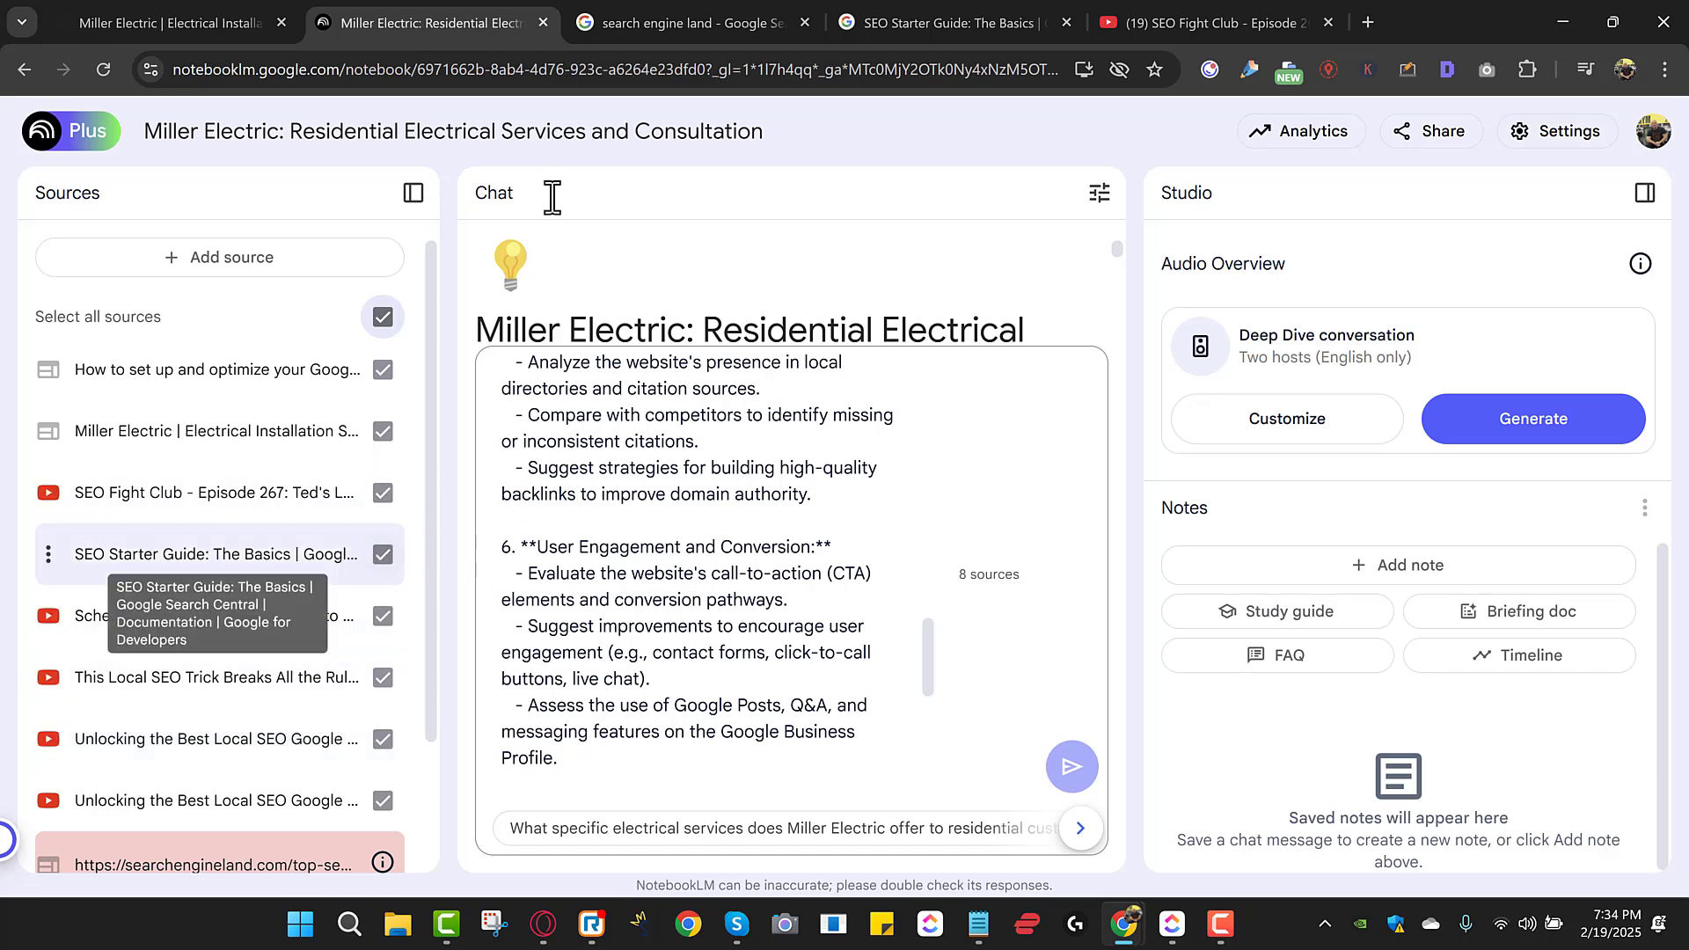
click(622, 17)
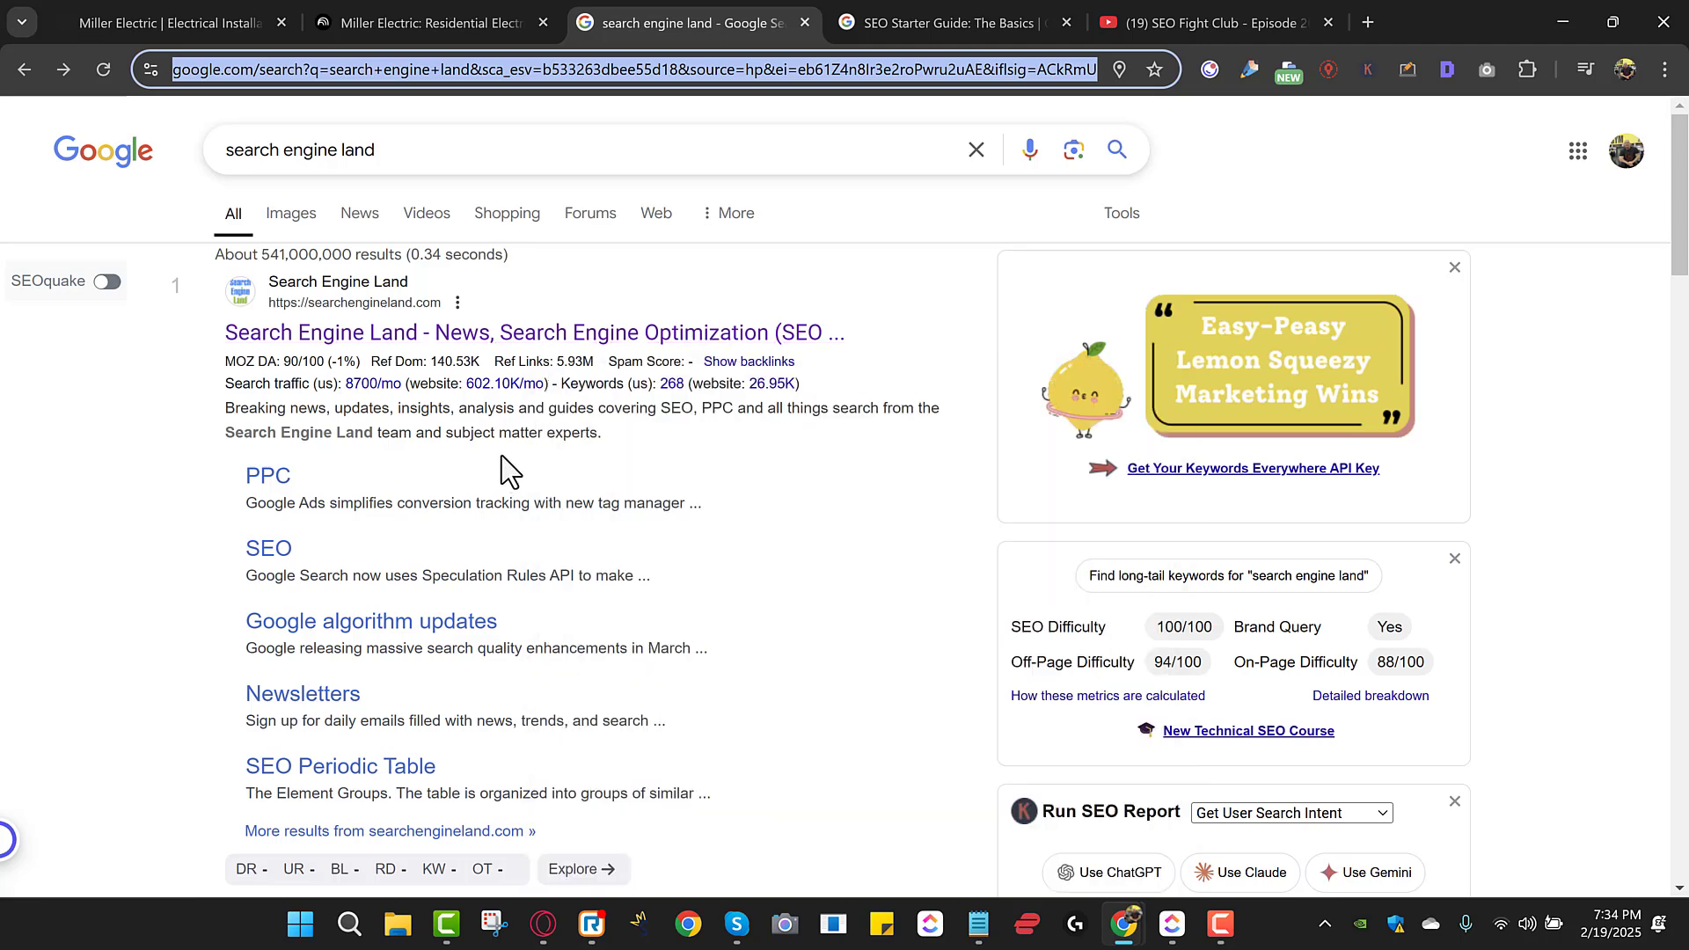
- Switch to the SEO Starter Guide tab on Google Search Central
click(990, 21)
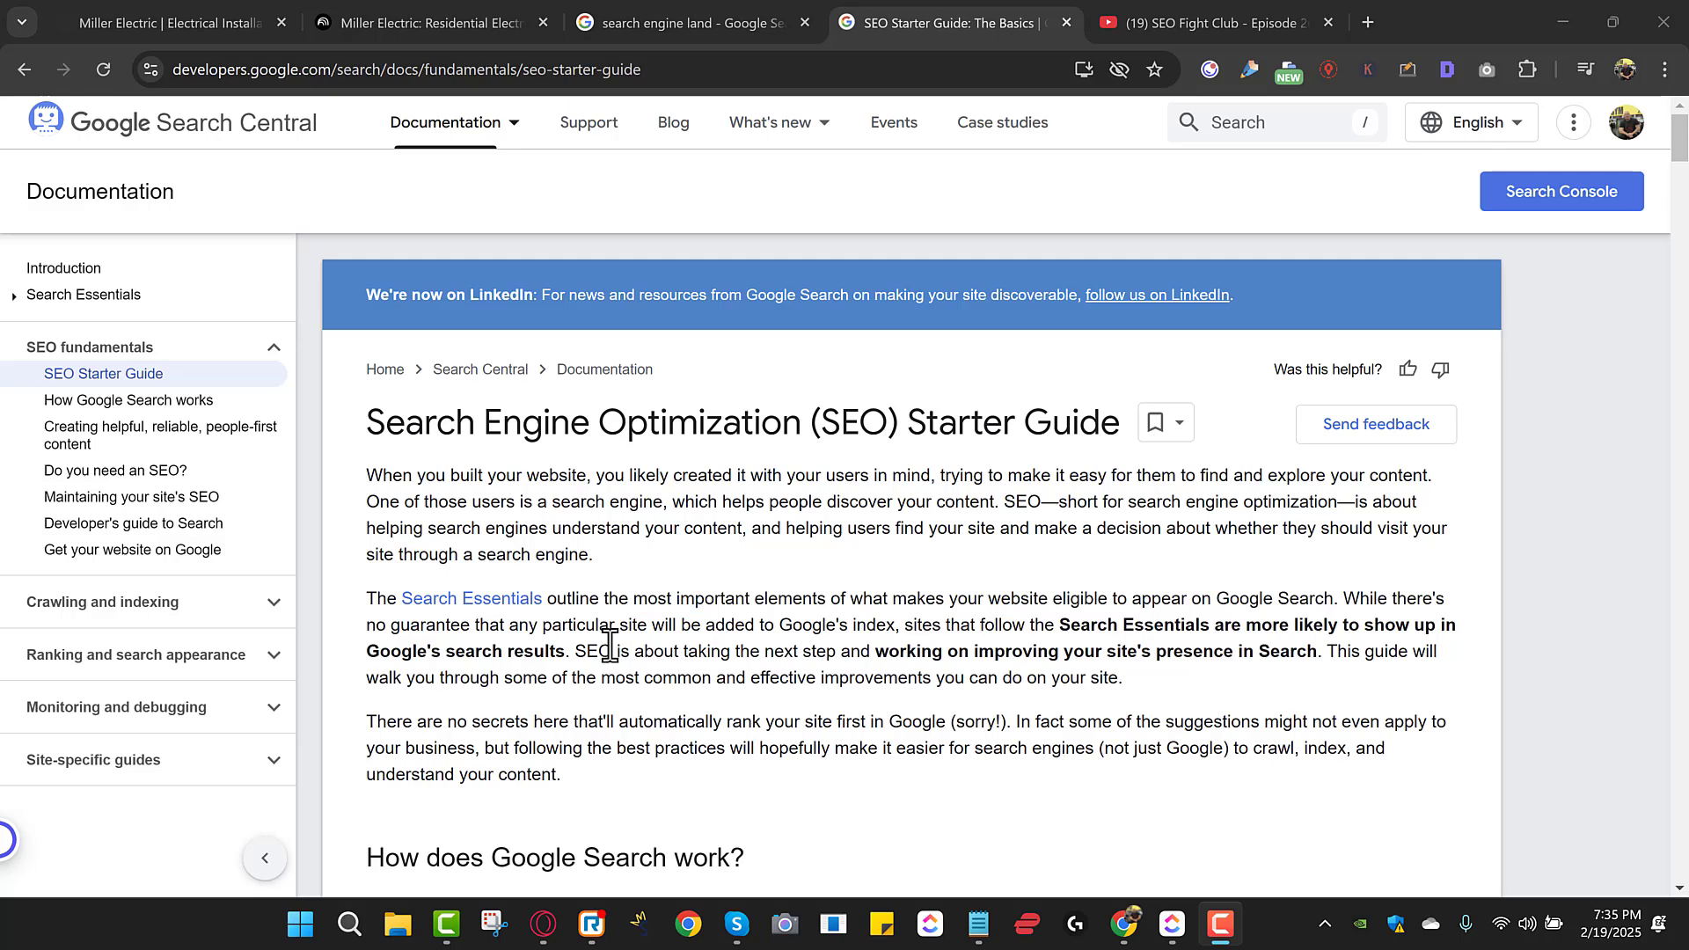
- View the SEO Fight Club Episode 267 video, then go back to the Miller Electric notebook
click(1154, 19)
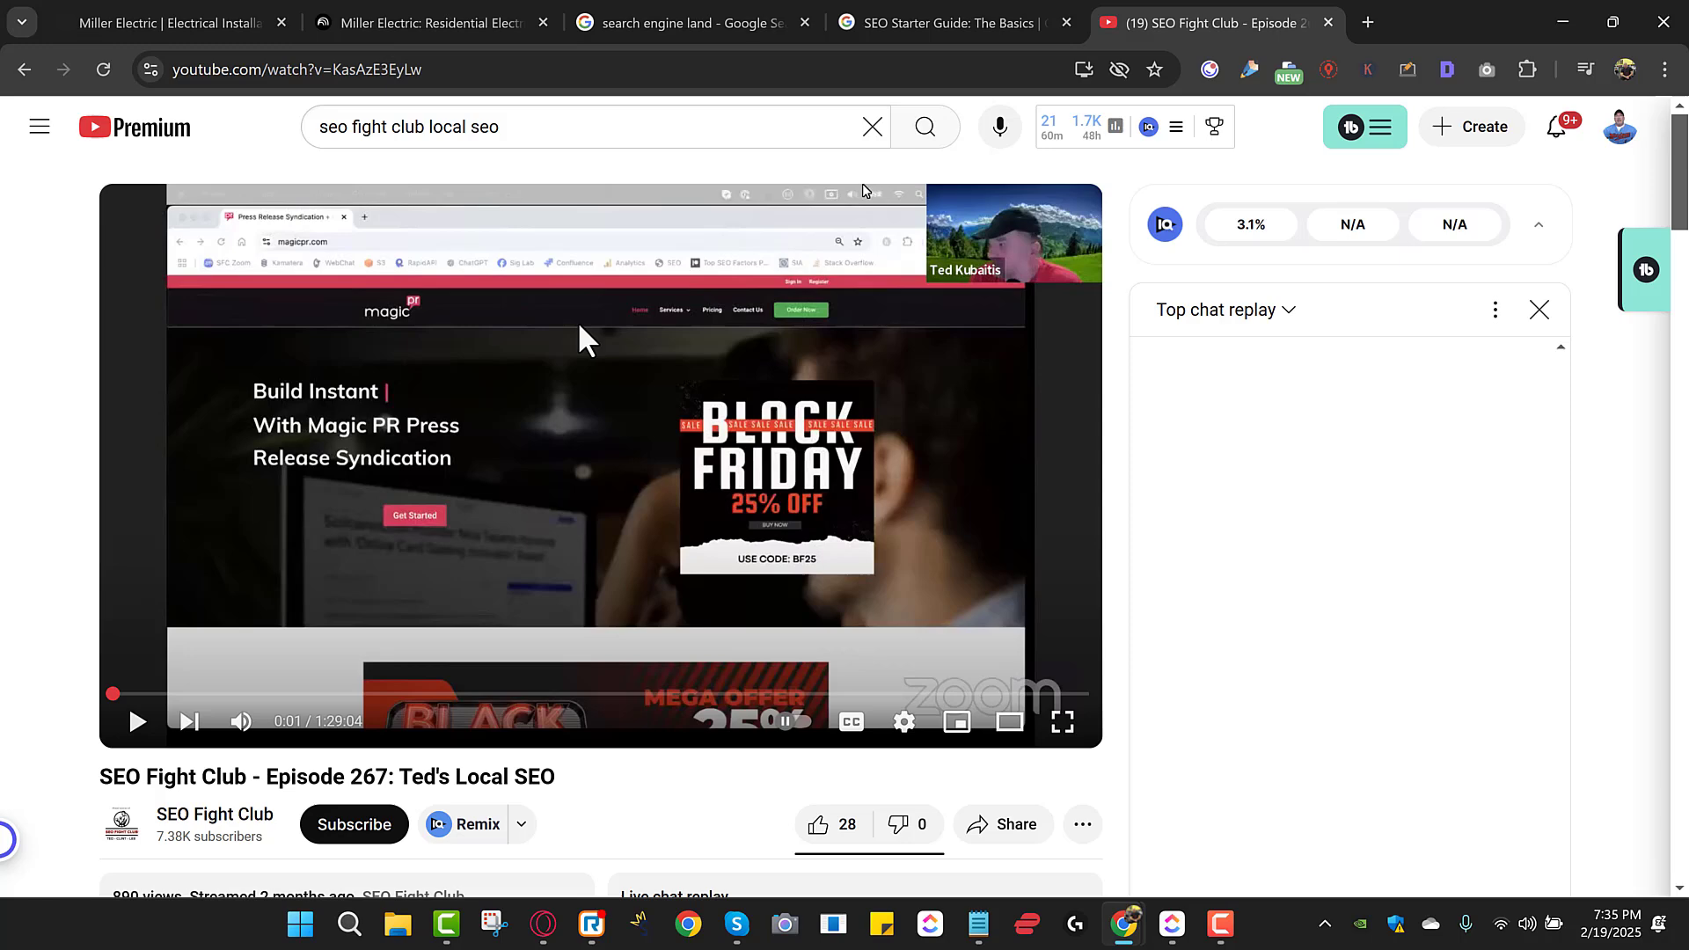
click(394, 23)
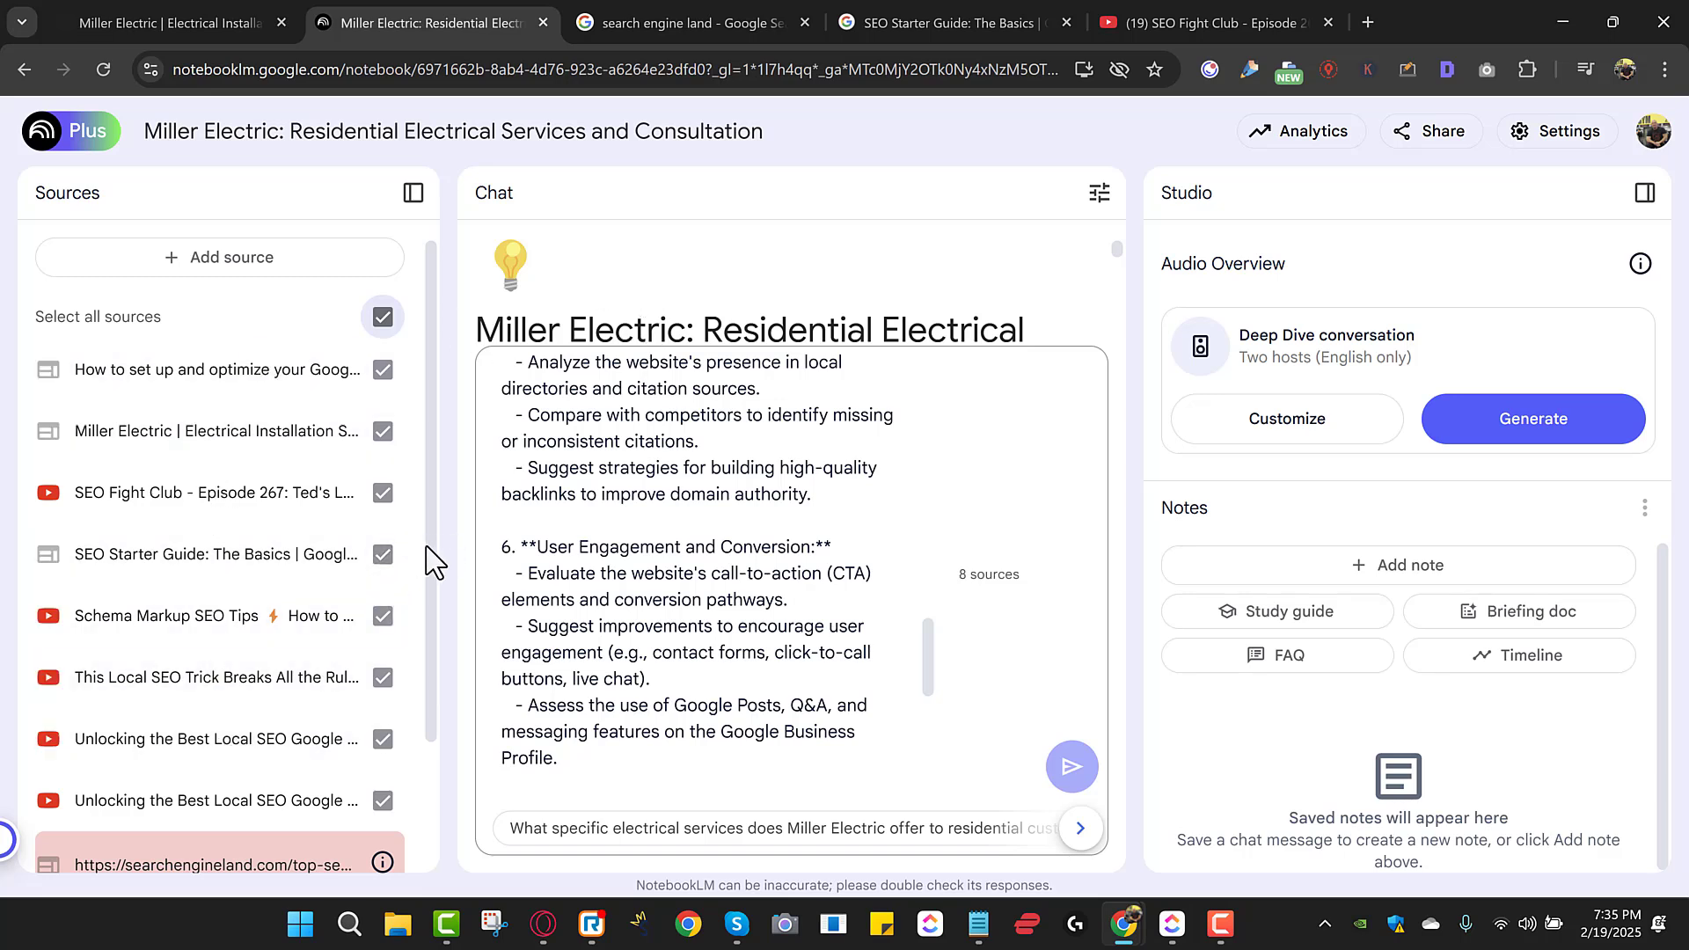
- Drag slightly upward in the Miller Electric notebook's sources area to adjust the view
mouse_move(429, 547)
mouse_down()
mouse_move(422, 657)
mouse_move(430, 522)
mouse_move(424, 677)
mouse_move(442, 510)
mouse_move(435, 627)
mouse_move(440, 526)
mouse_up()
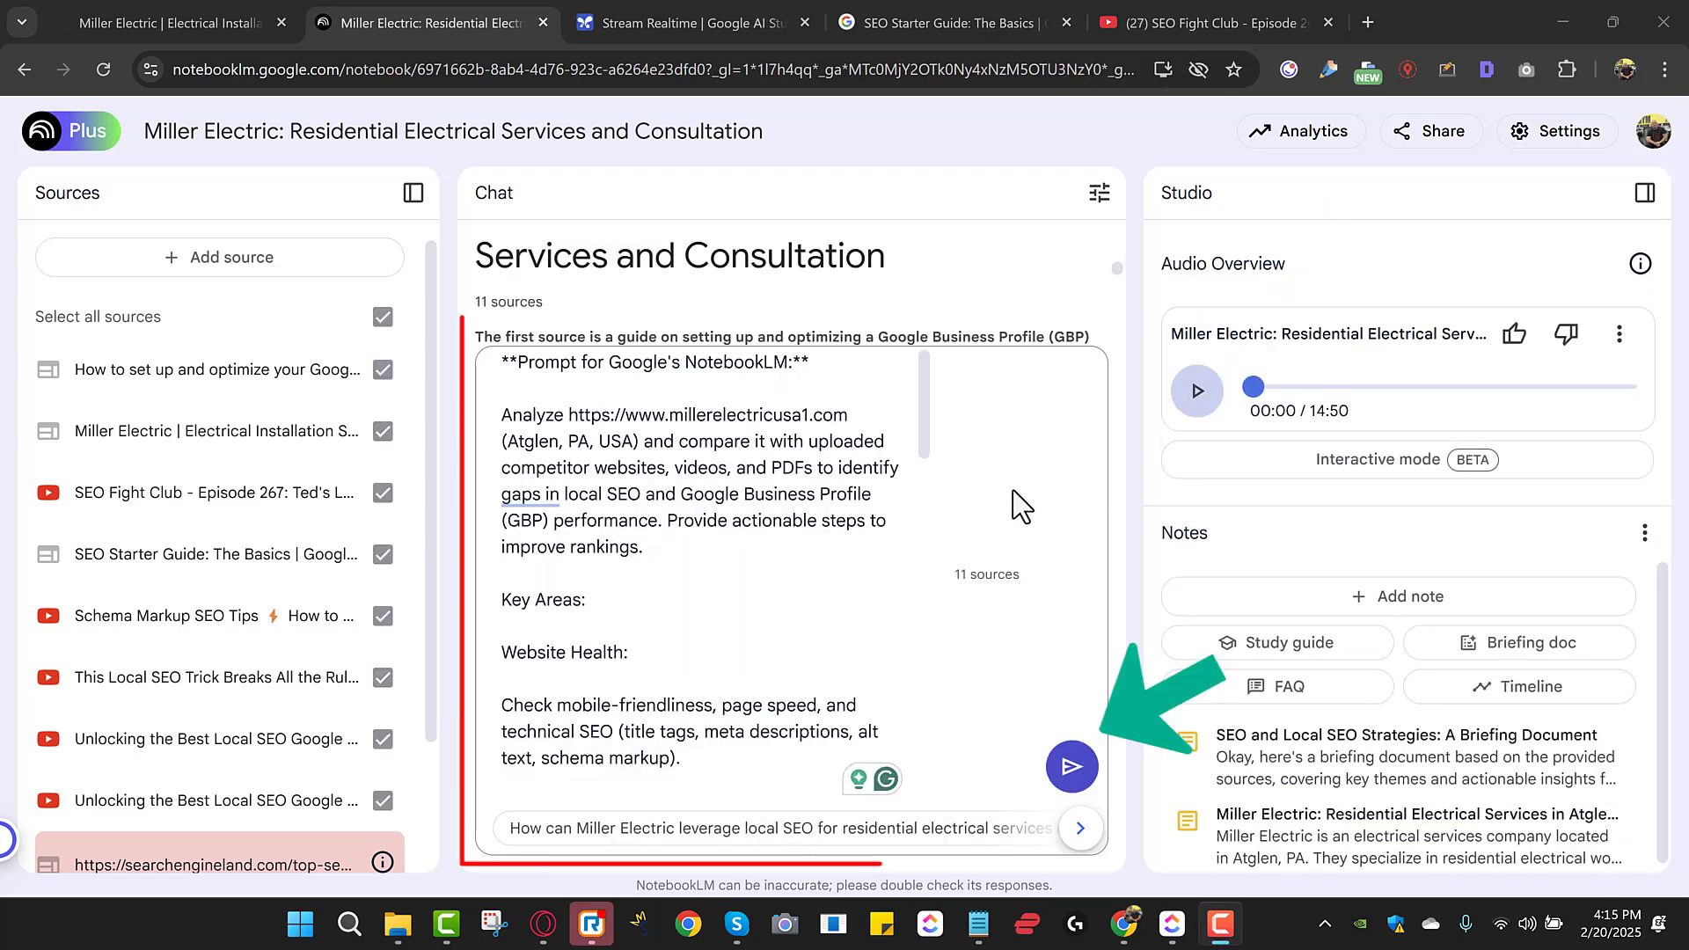
- Submit the local-SEO gap-analysis prompt to the Miller Electric notebook
click(1071, 768)
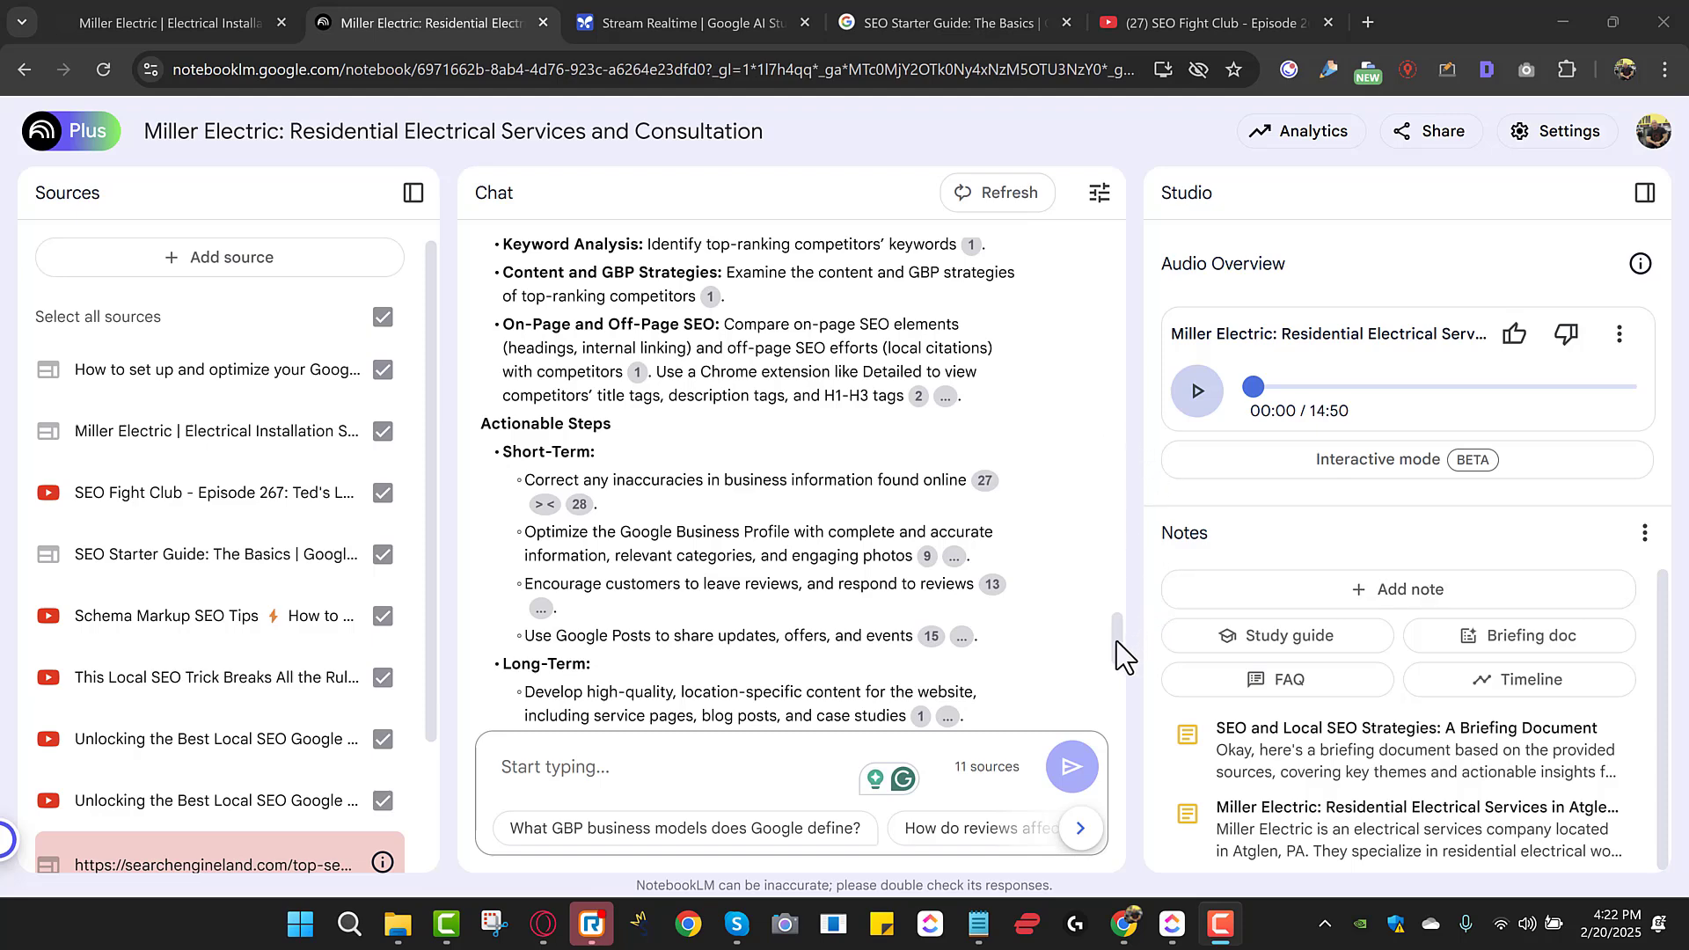
scroll(1114, 633, up, 1)
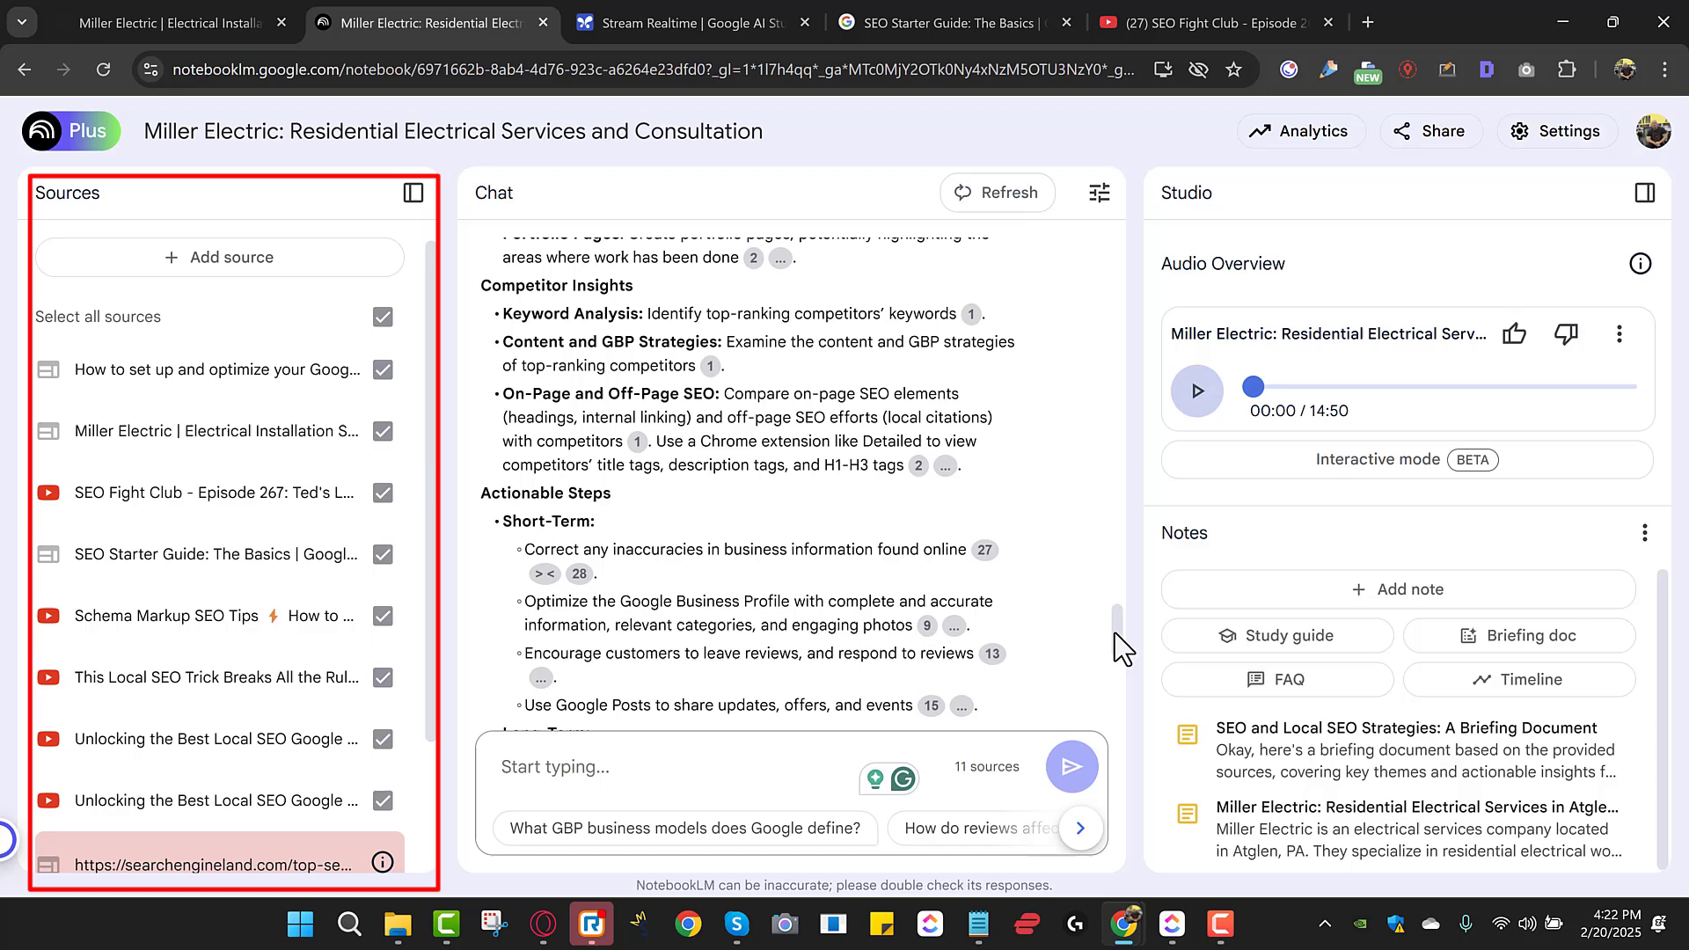
right_click(1116, 632)
key(Escape)
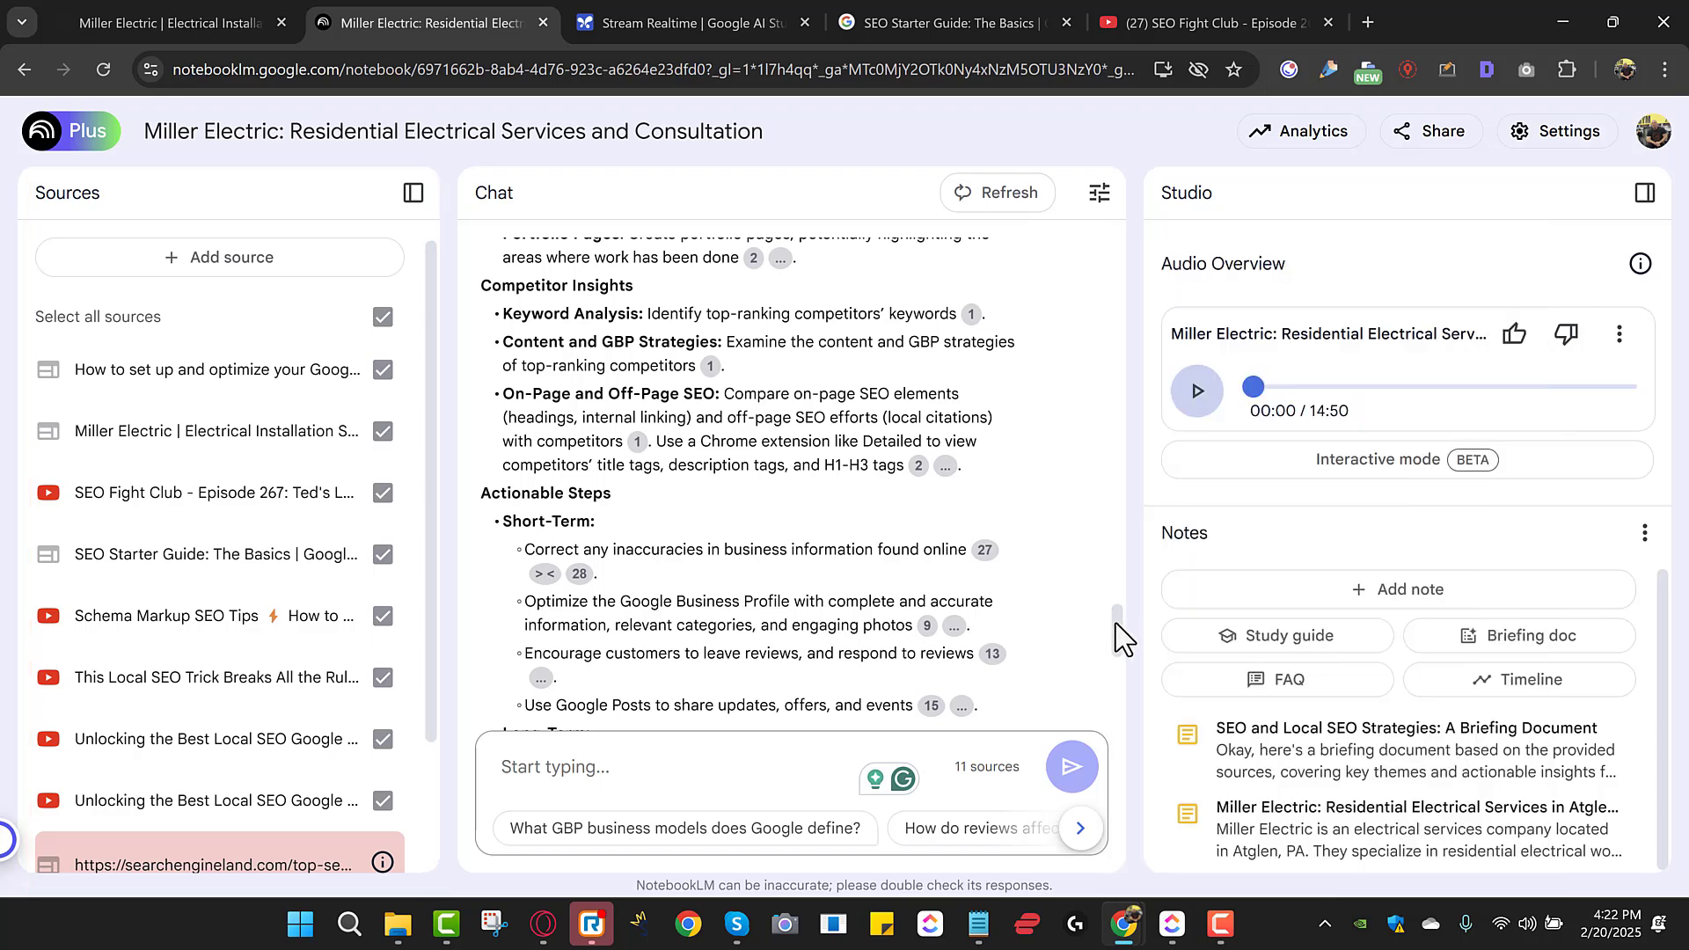
drag(1115, 625, 1116, 621)
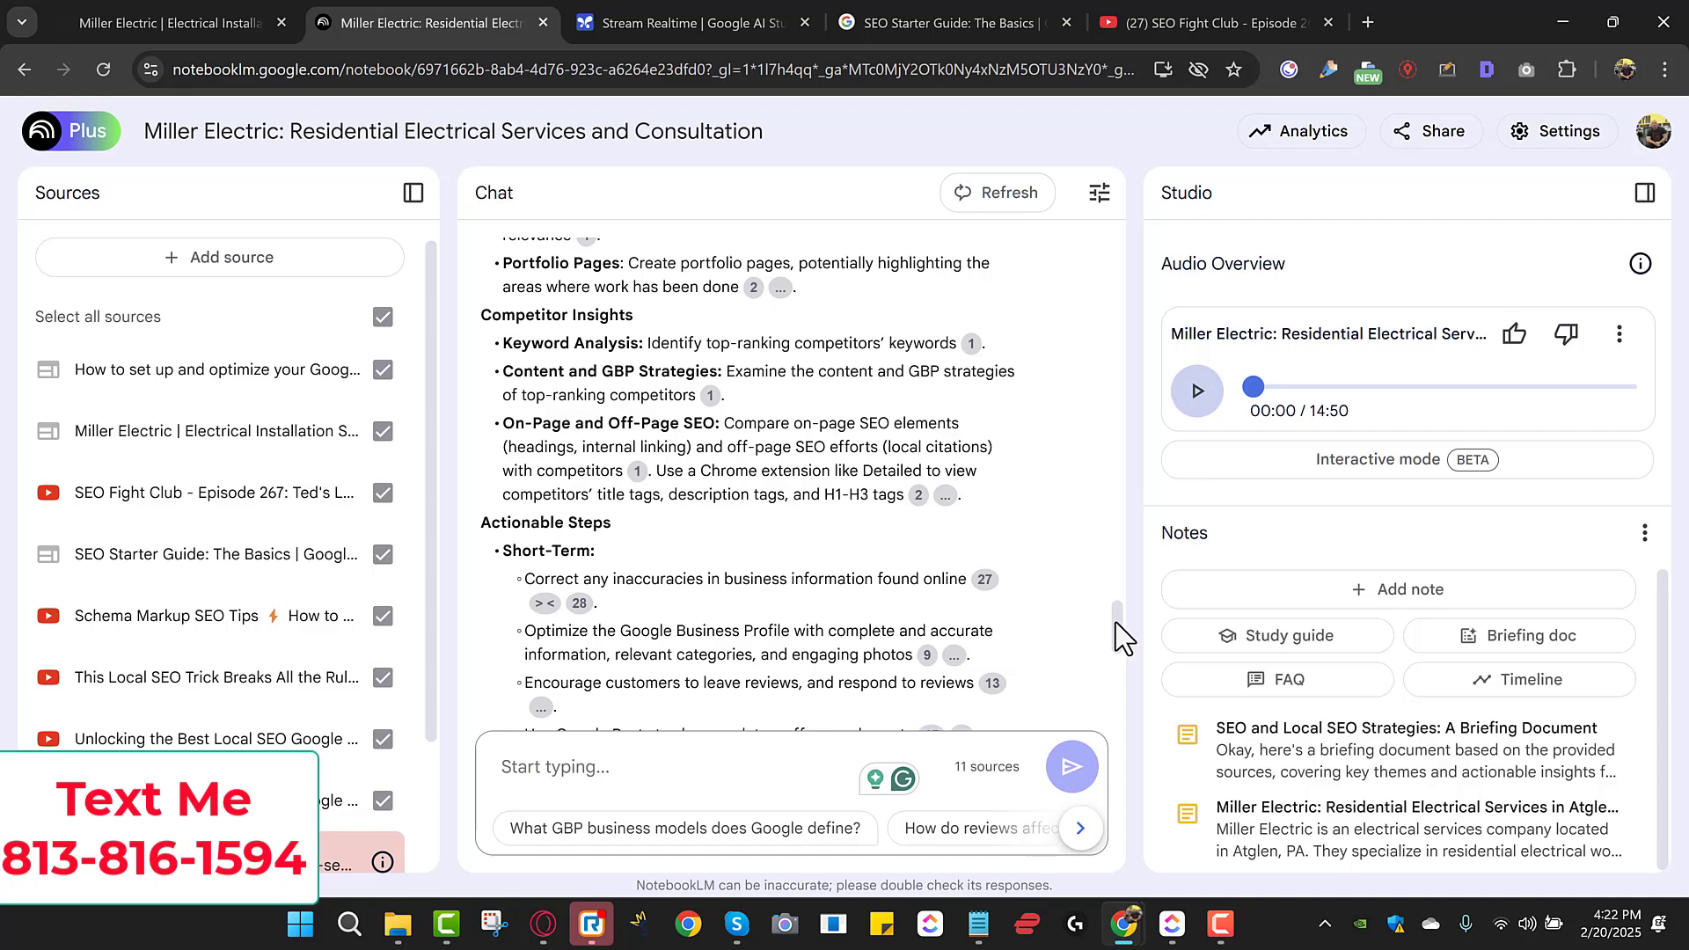
drag(1116, 621, 1152, 506)
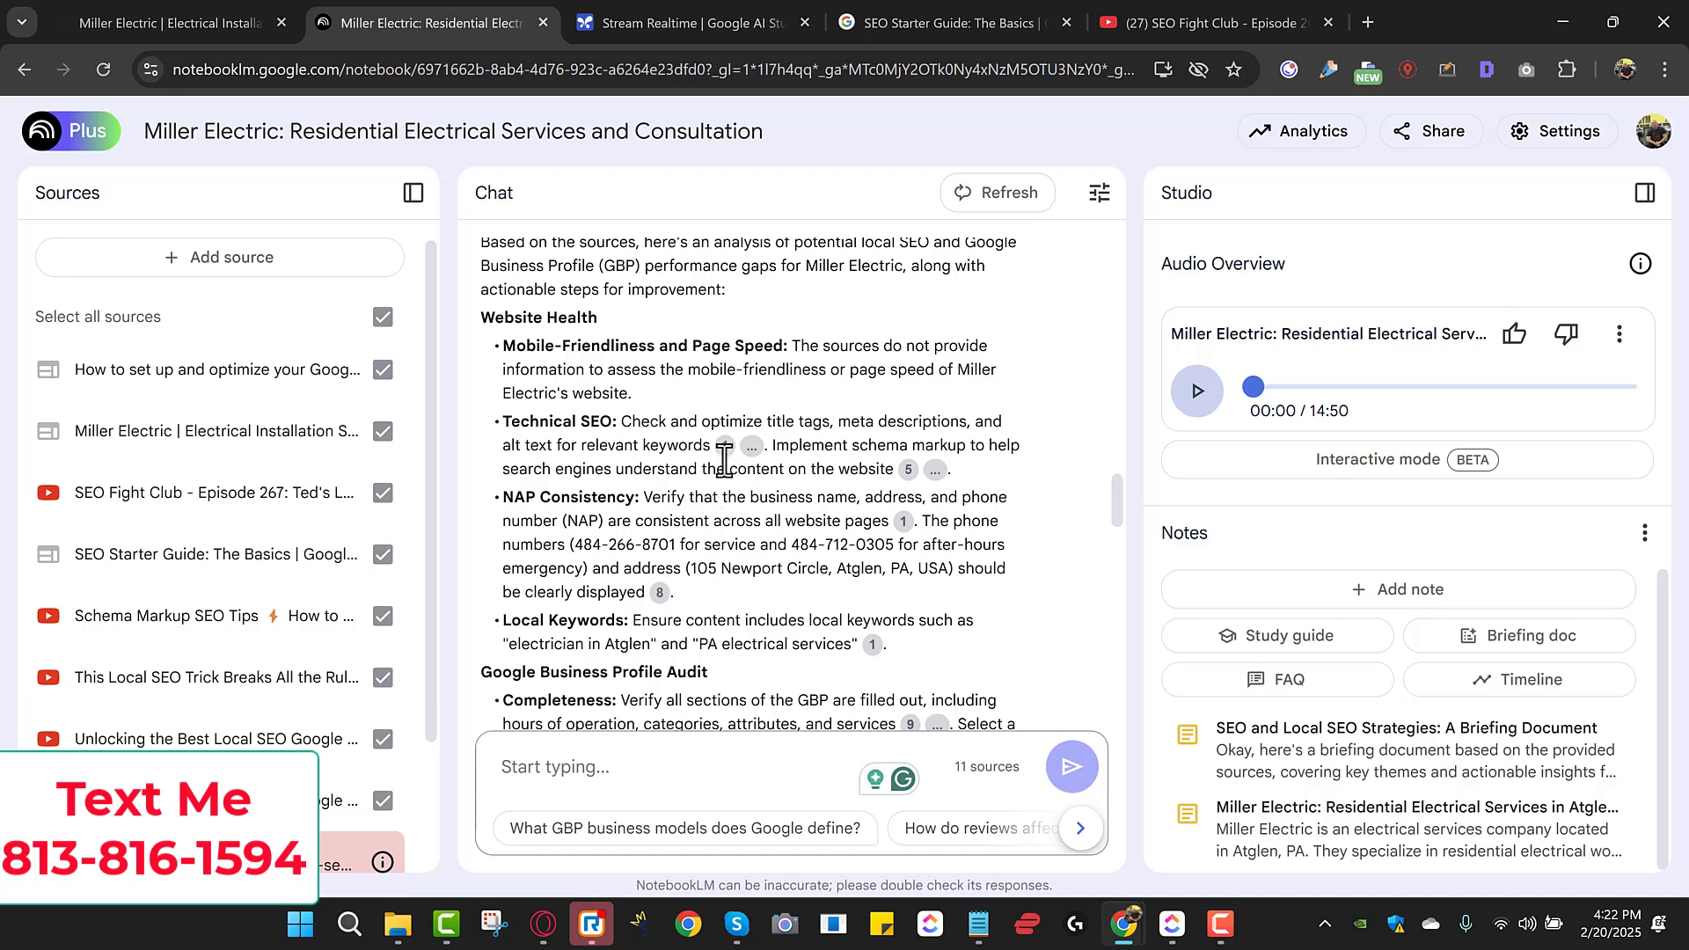
mouse_move(726, 449)
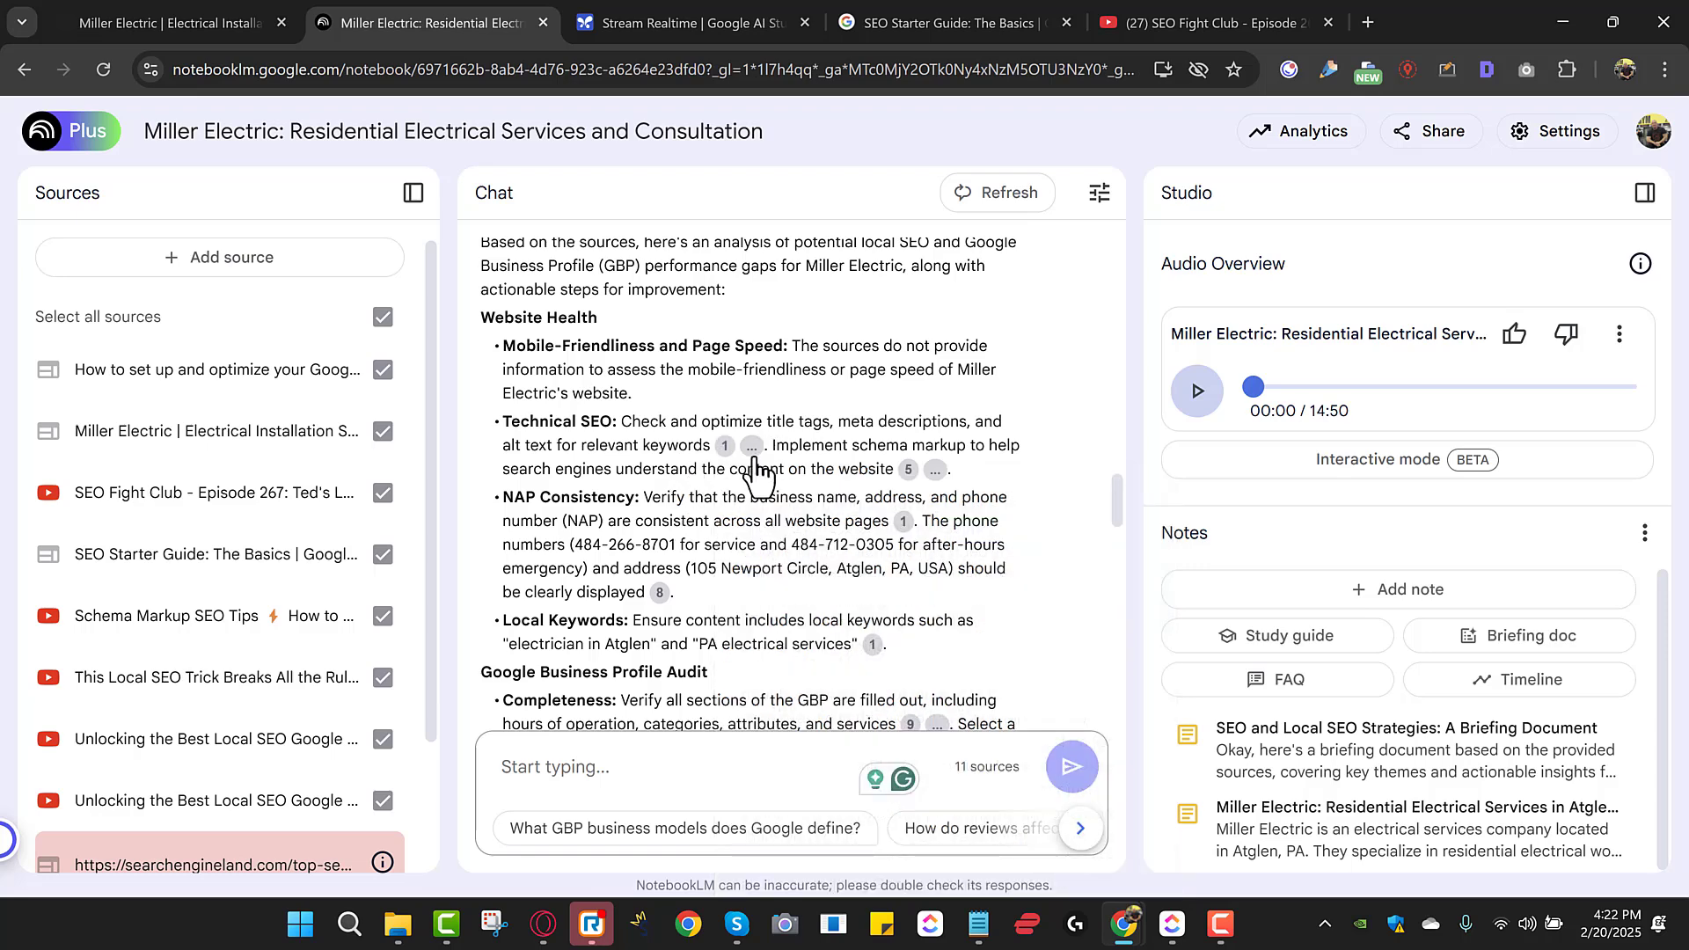
mouse_move(909, 471)
scroll(1116, 505, down, 1)
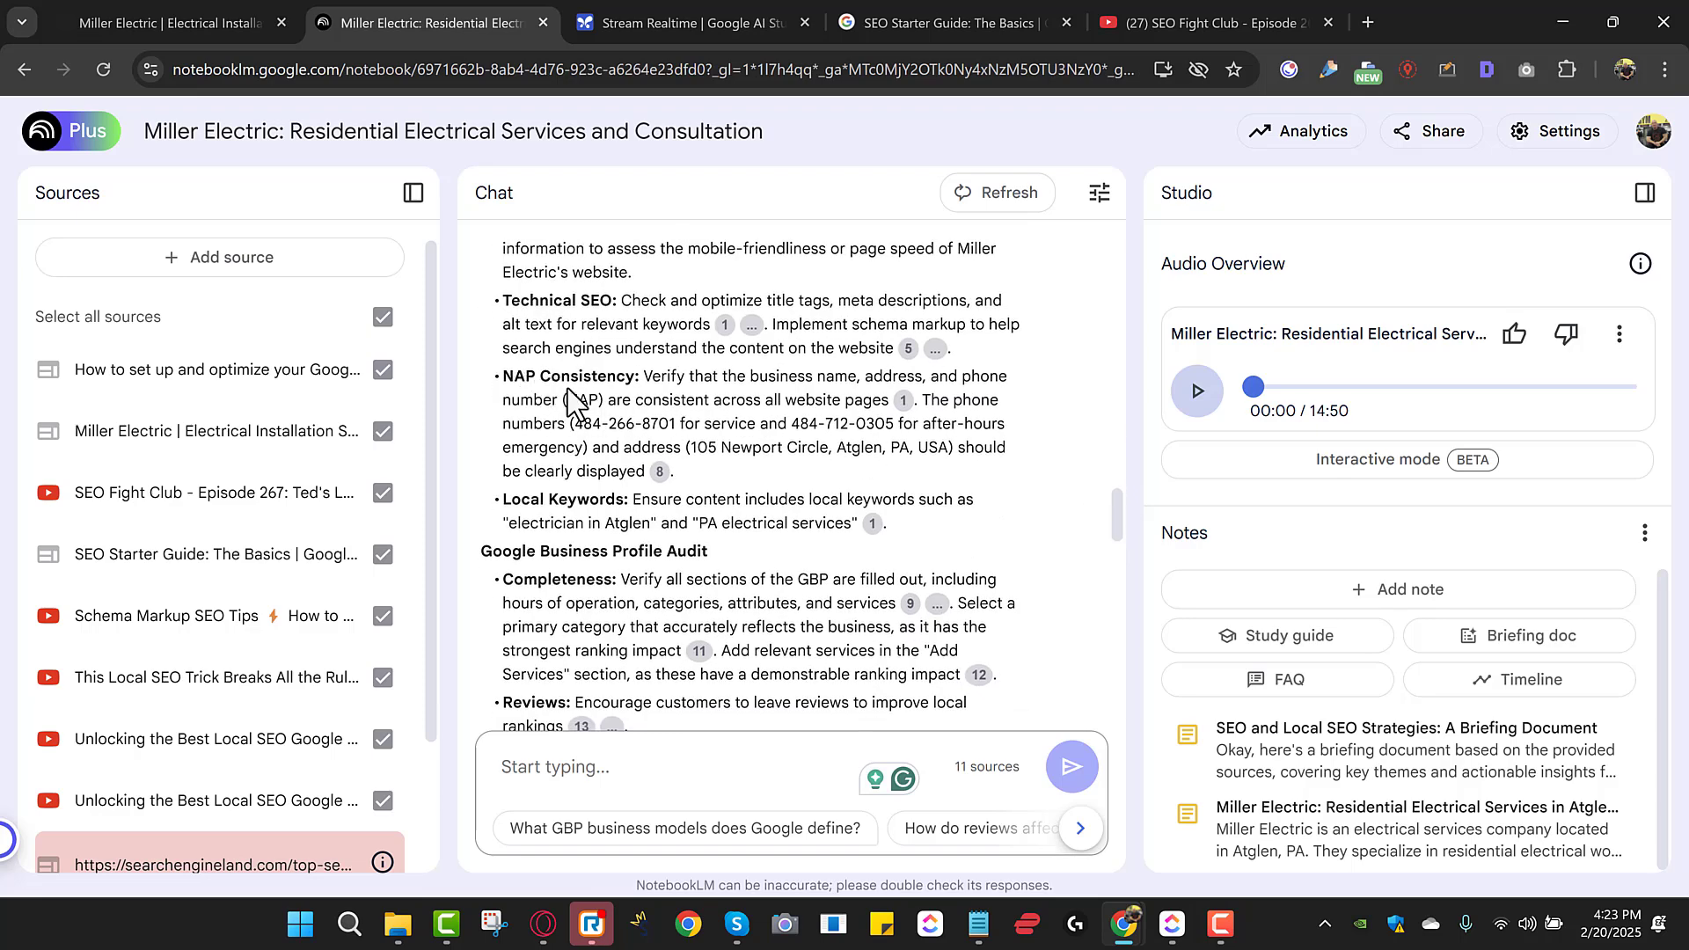
drag(577, 430, 678, 424)
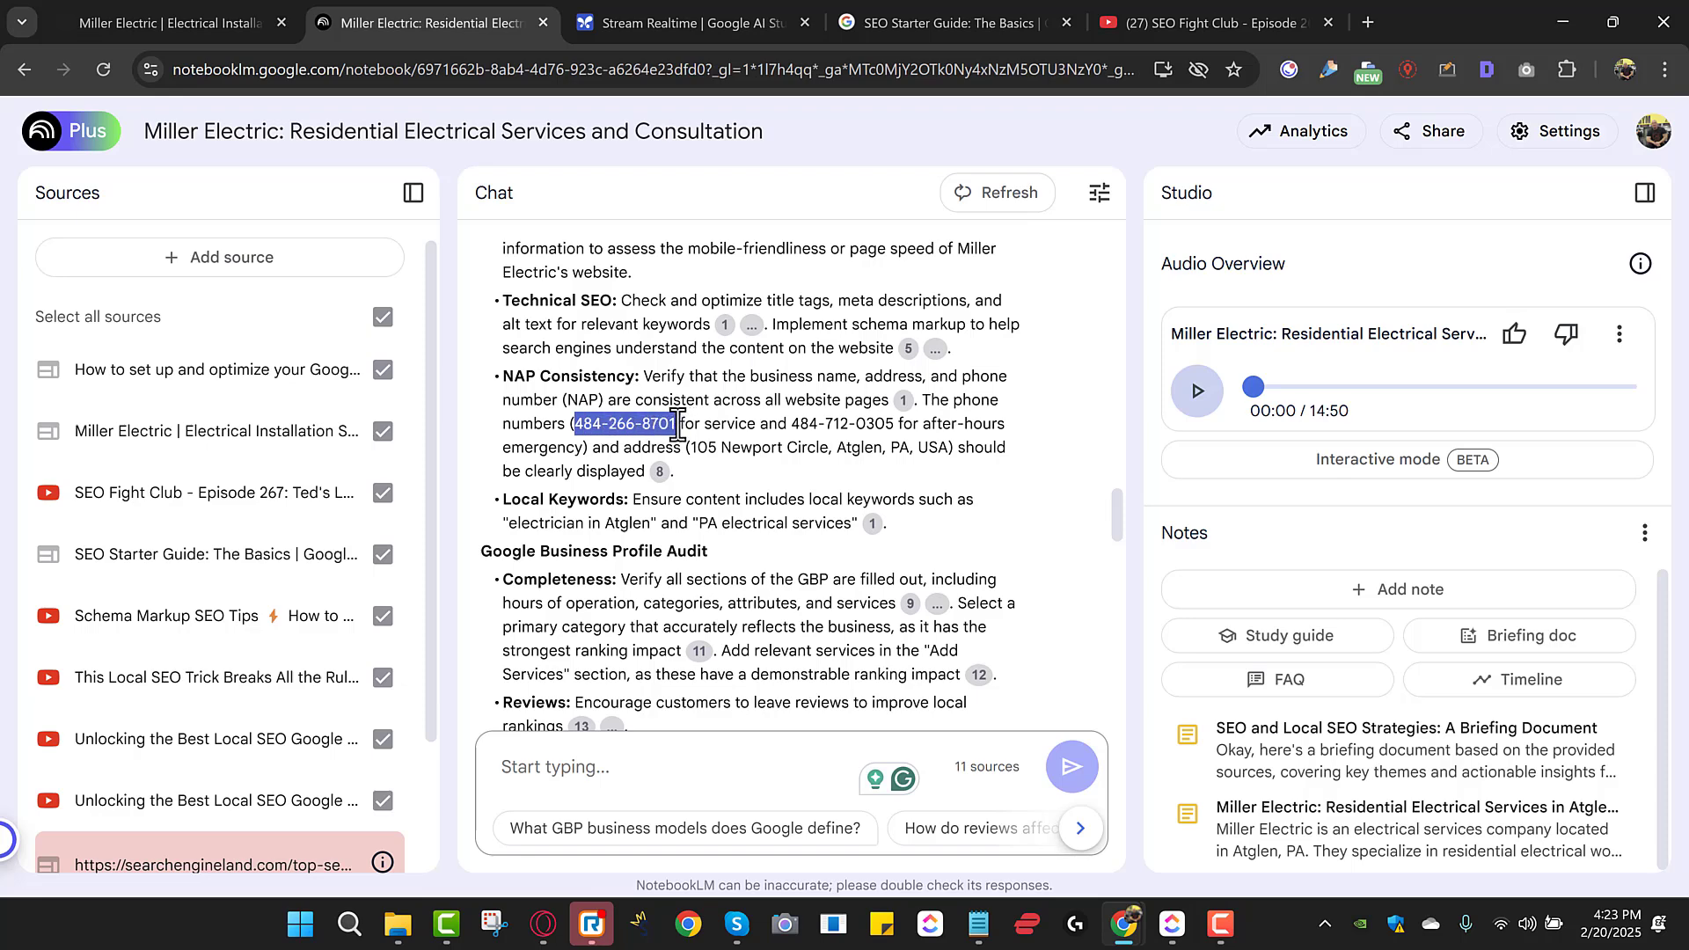
drag(801, 424, 895, 427)
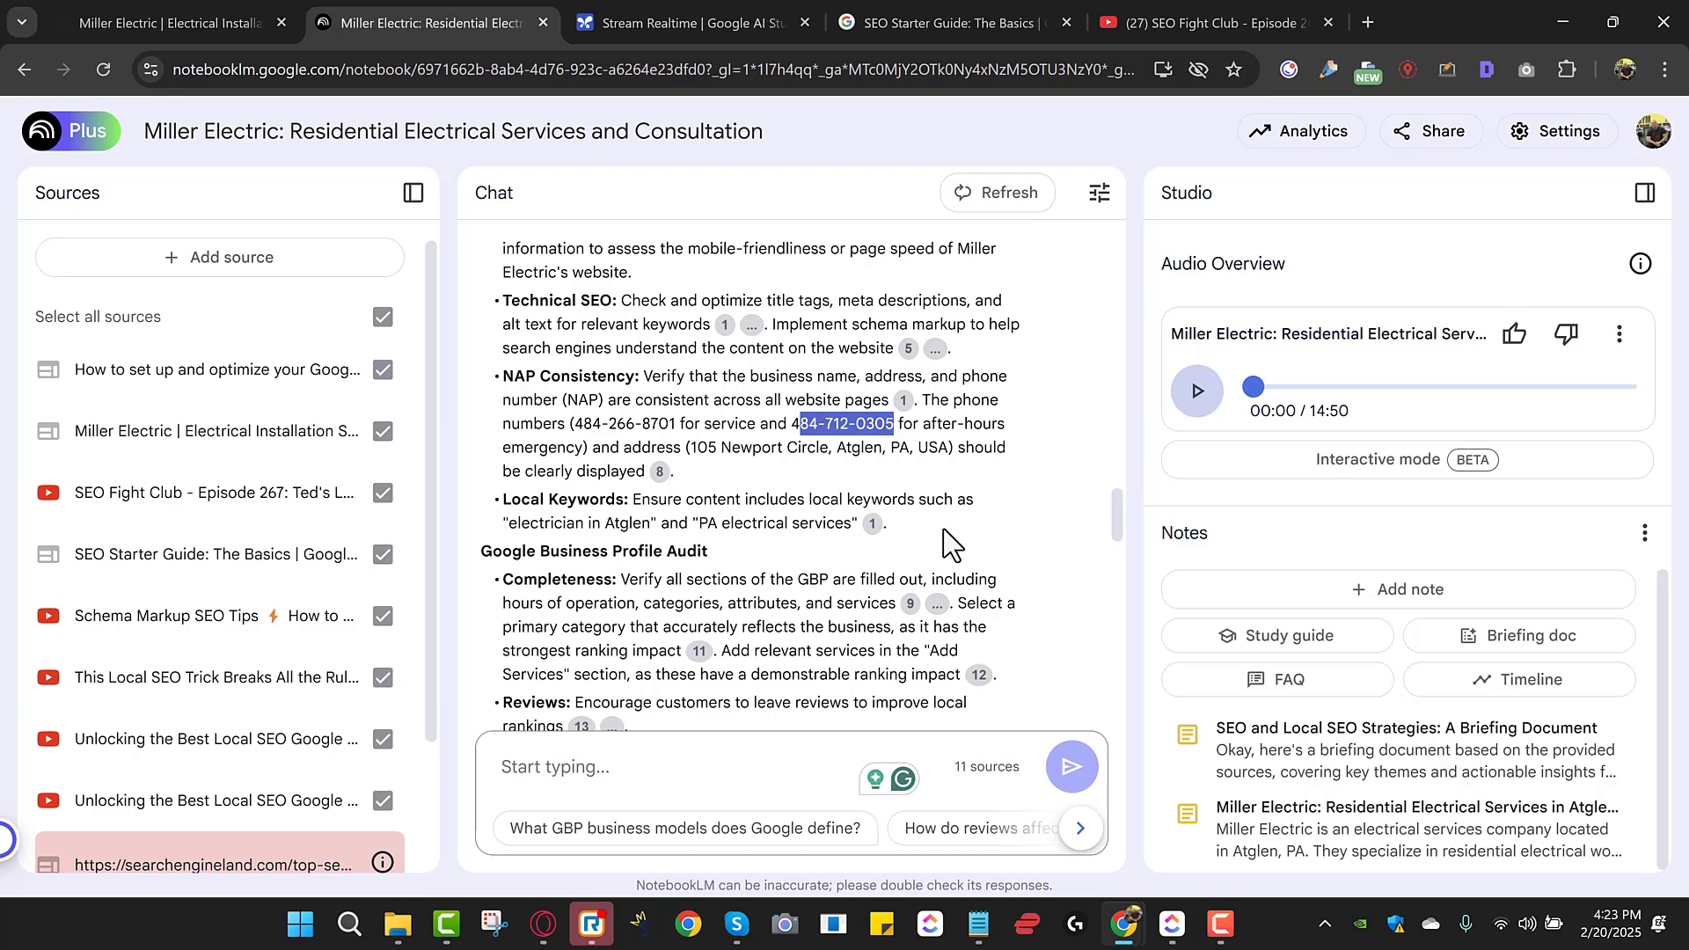
drag(510, 525, 831, 525)
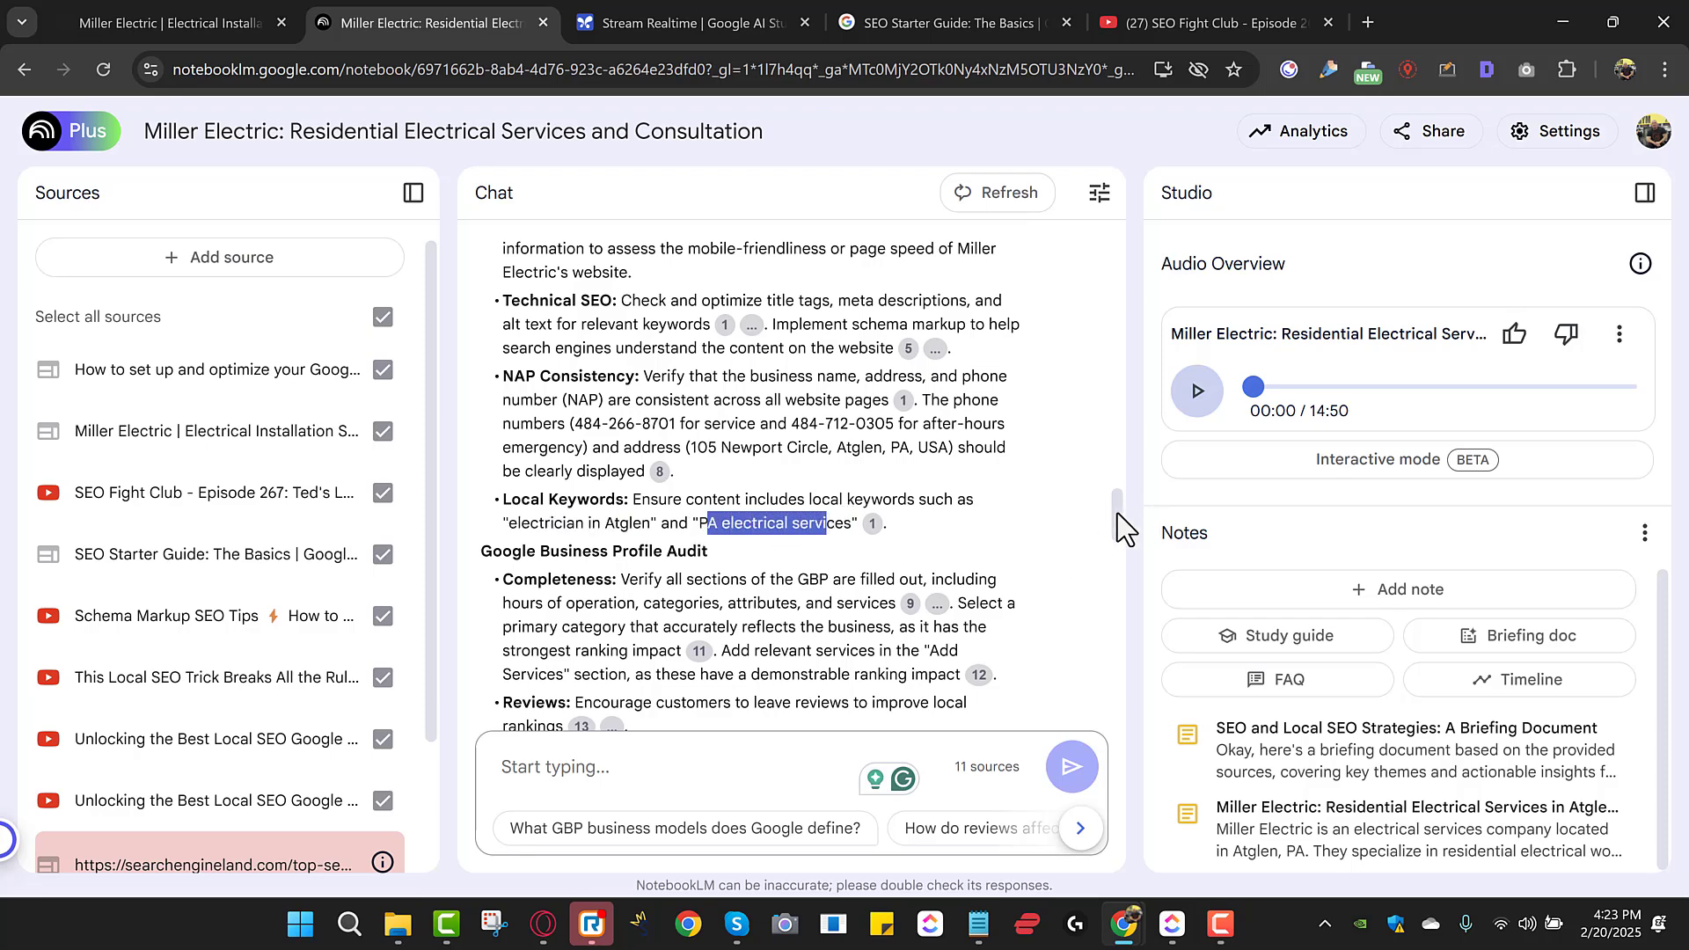
drag(1114, 513, 1111, 531)
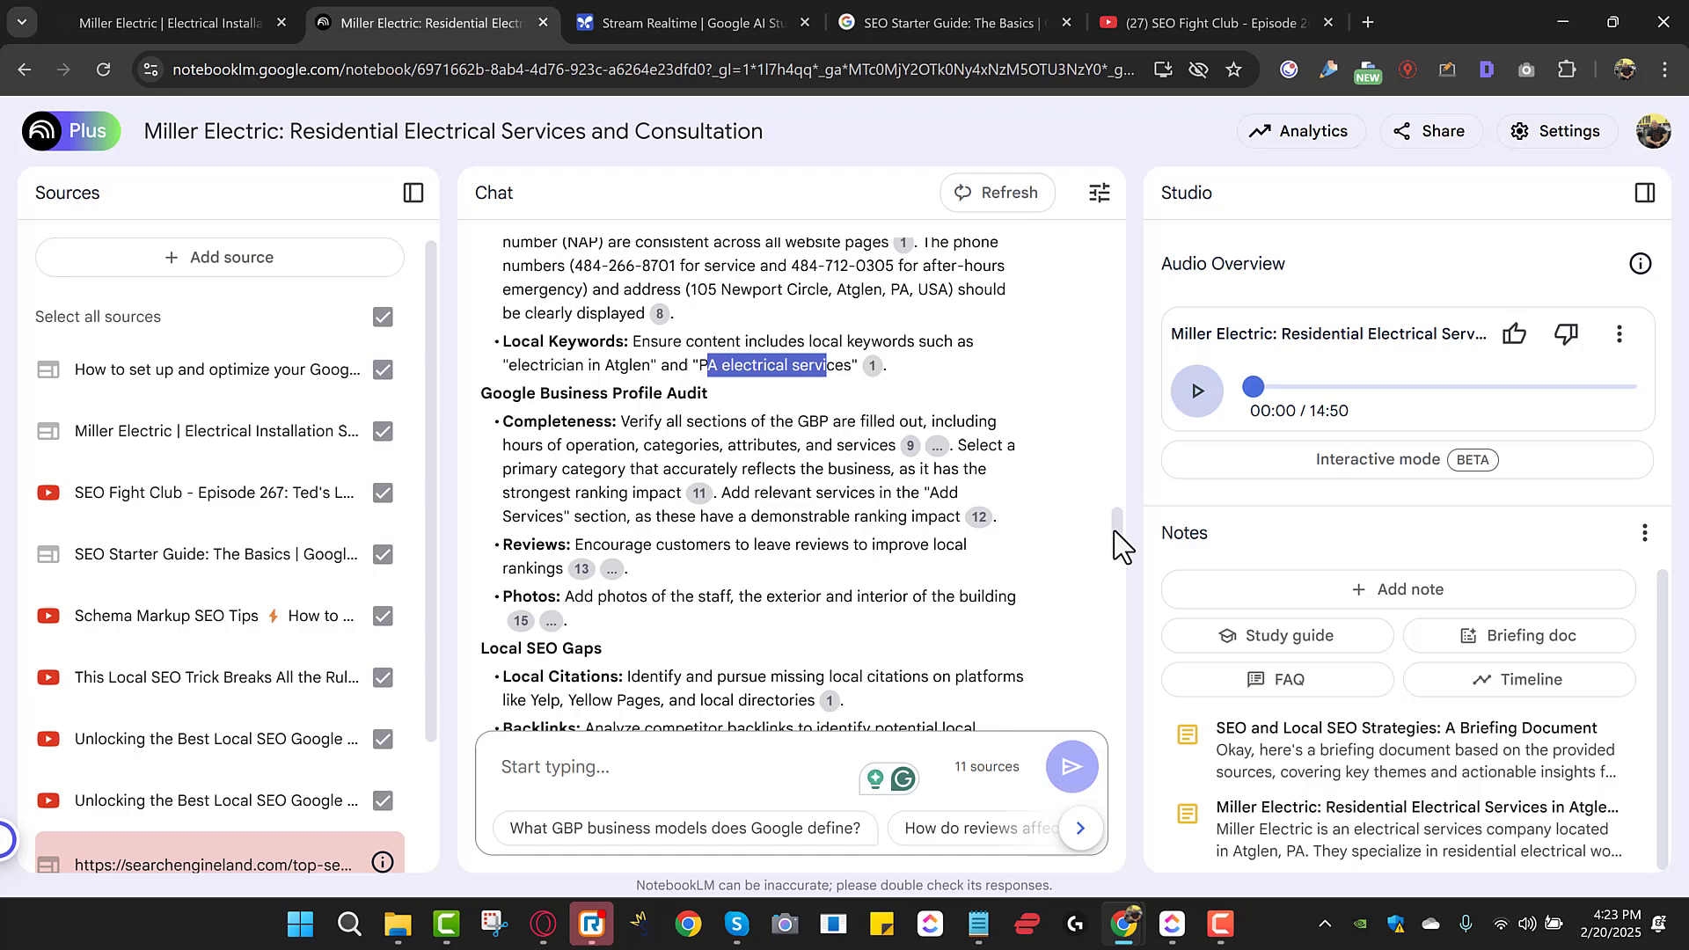
drag(1114, 531, 1112, 577)
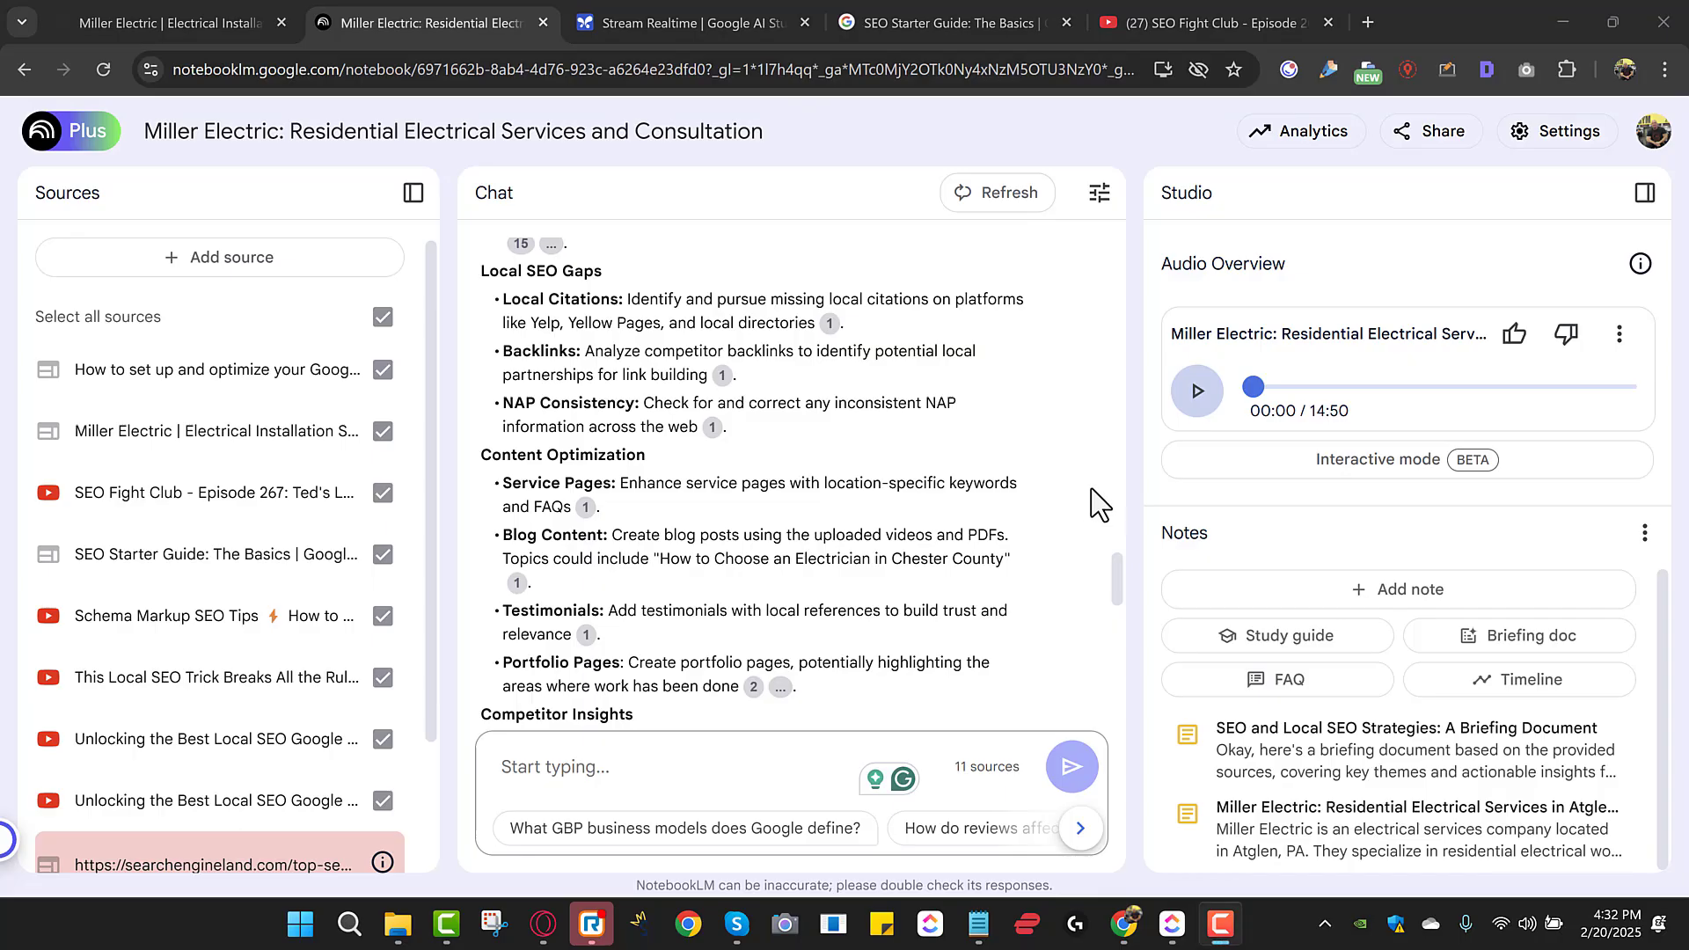
- Play the 14:50 Miller Electric Audio Overview from the Studio panel
click(1197, 393)
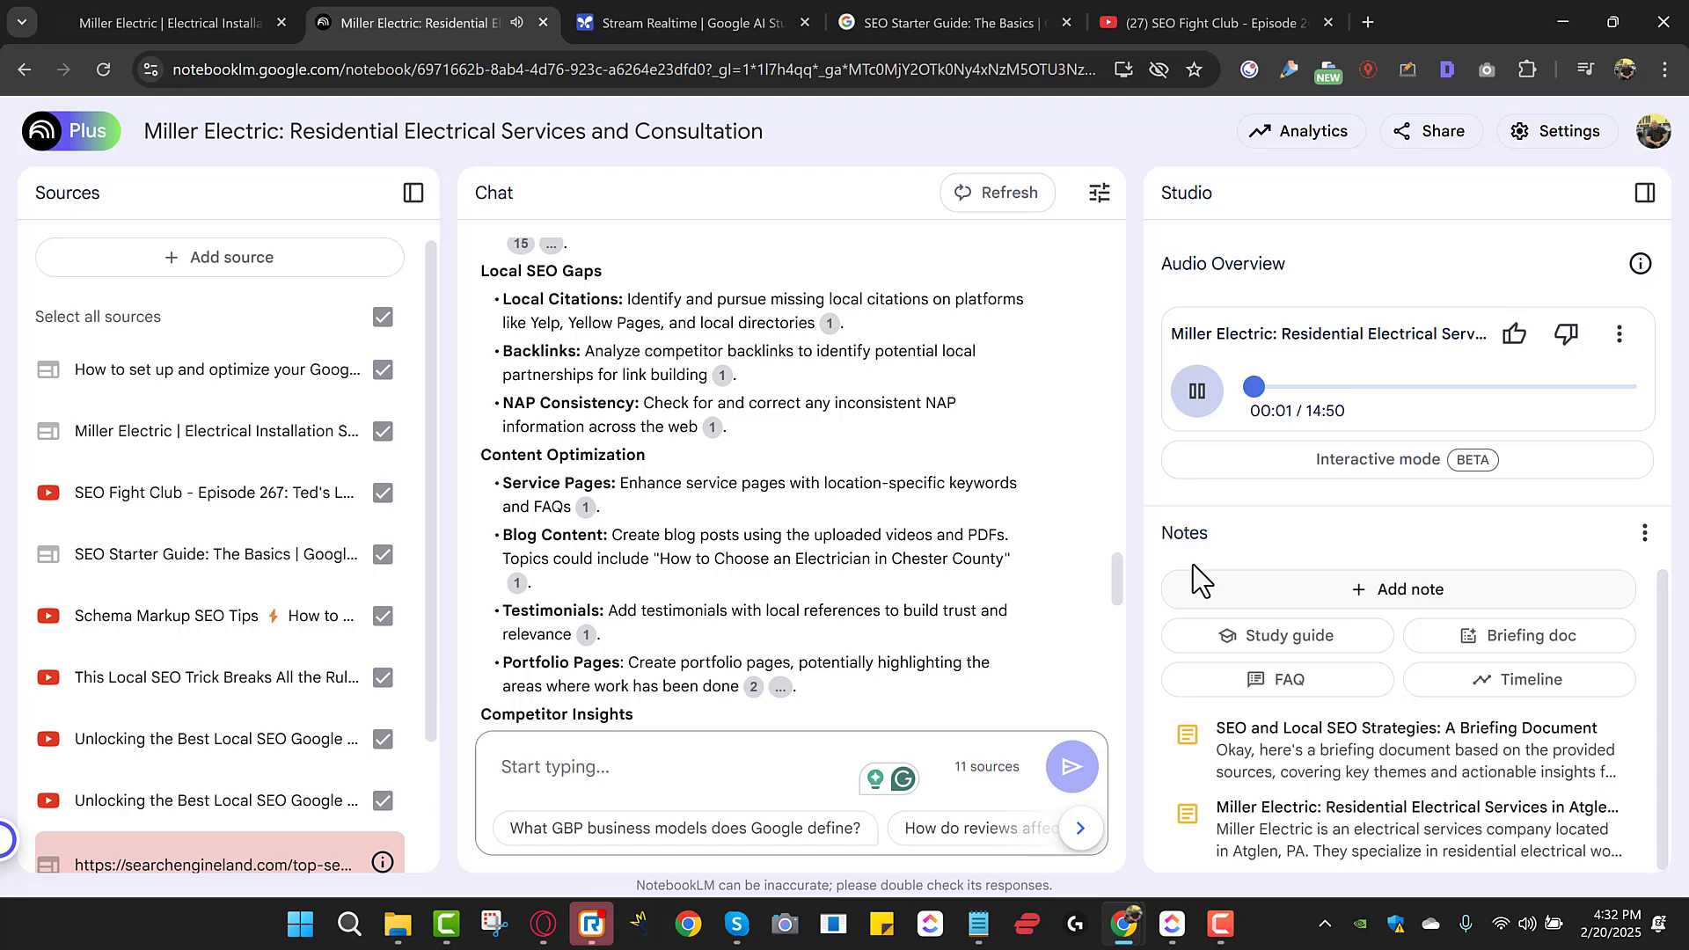